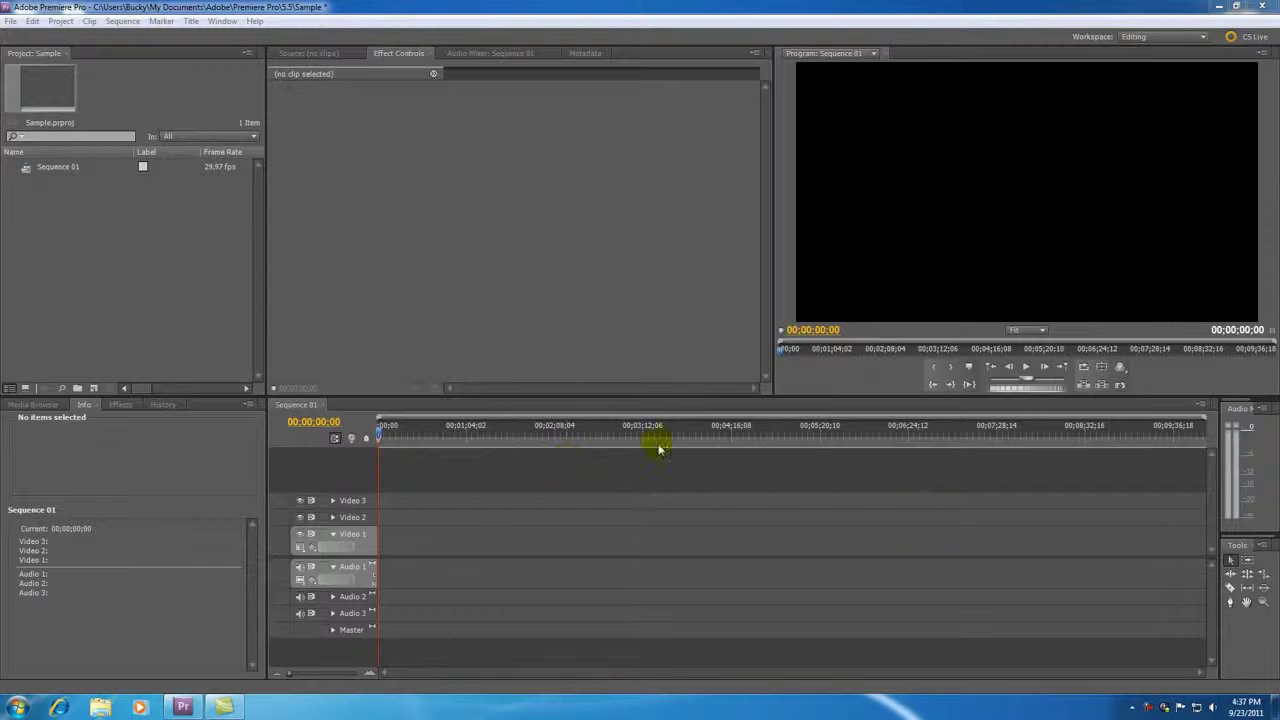
Step: Dock the Tools panel beside the Info panel as a narrow vertical strip and widen the timeline area
{"action": "left_click", "coordinate": [1230, 548]}
{"action": "left_click_drag", "start_coordinate": [1230, 550], "coordinate": [17, 540]}
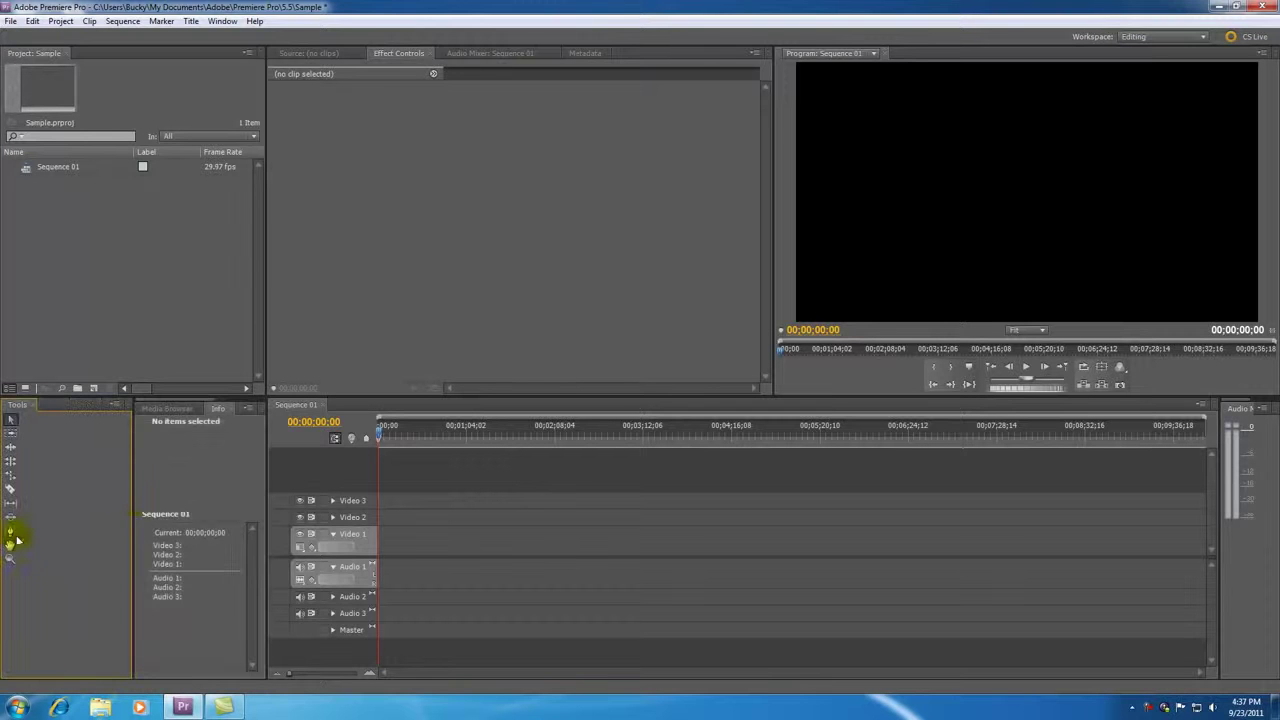
{"action": "left_click_drag", "start_coordinate": [133, 499], "coordinate": [34, 514]}
{"action": "left_click_drag", "start_coordinate": [266, 447], "coordinate": [201, 458]}
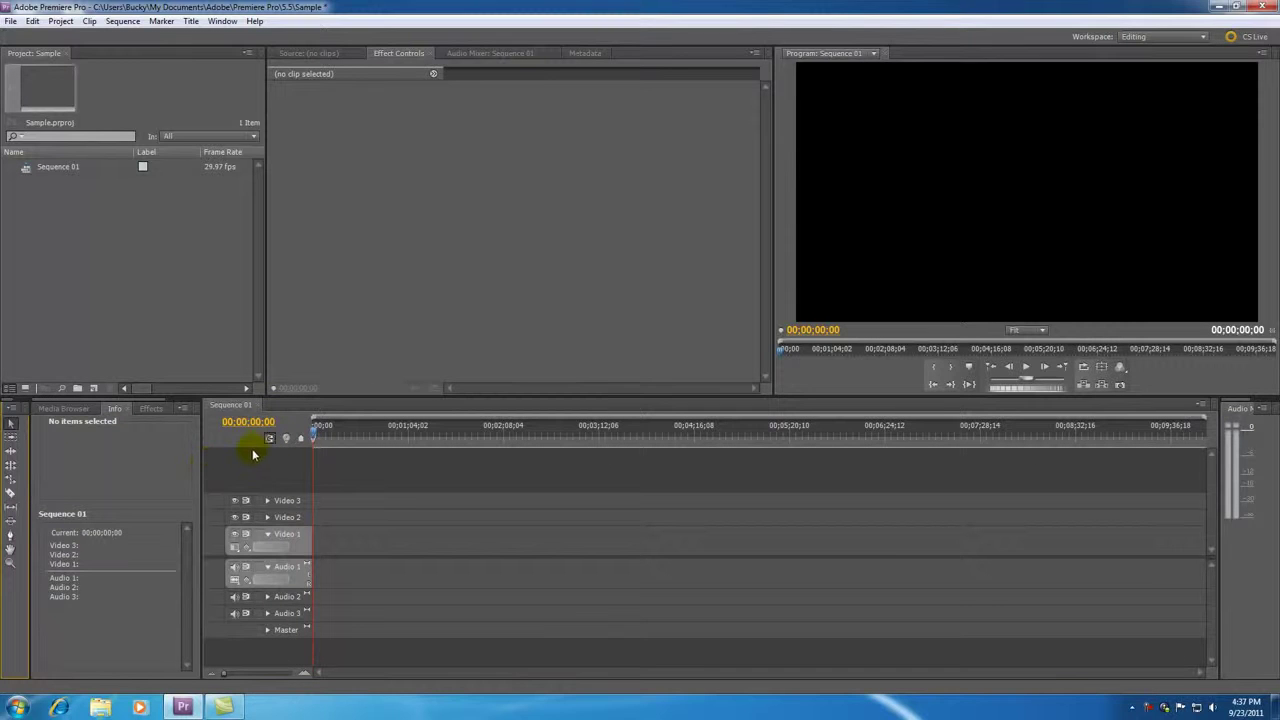
Step: Import the video clips 00035 and 00108 from the Temp_Videos folder 9_8_2011 into the project
{"action": "left_click", "coordinate": [8, 22]}
{"action": "left_click", "coordinate": [43, 306]}
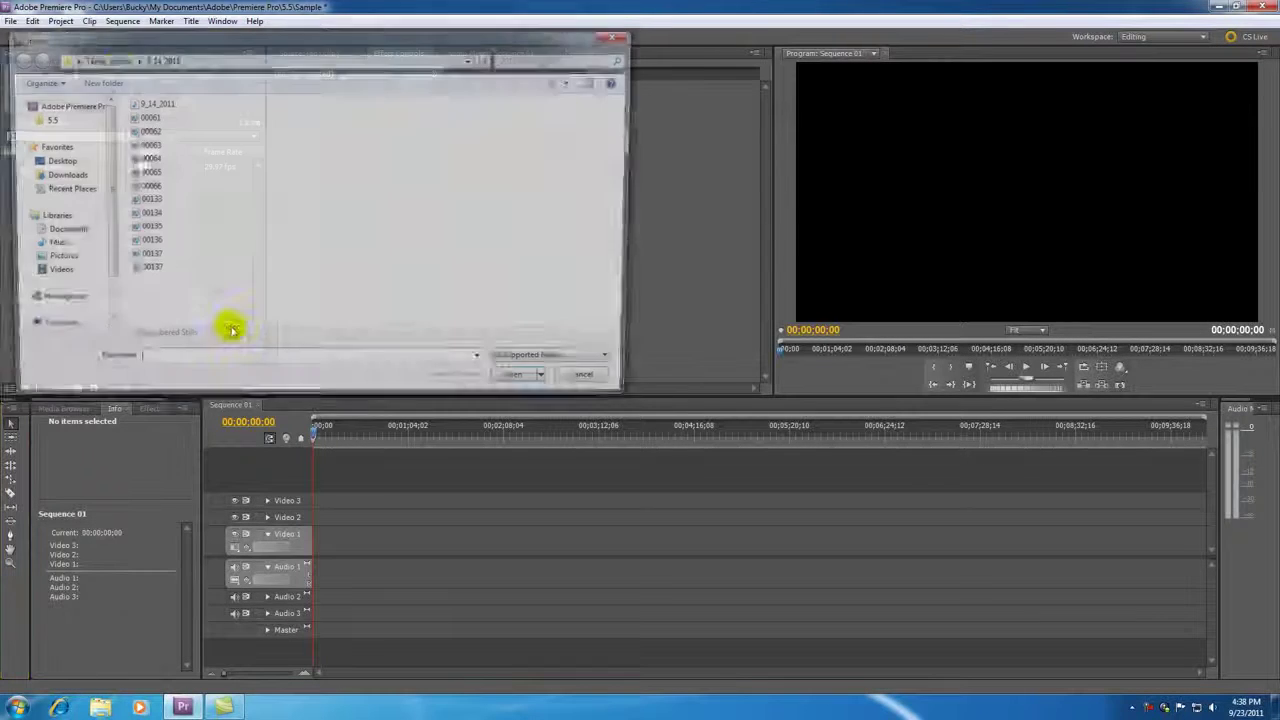
{"action": "left_click", "coordinate": [102, 58]}
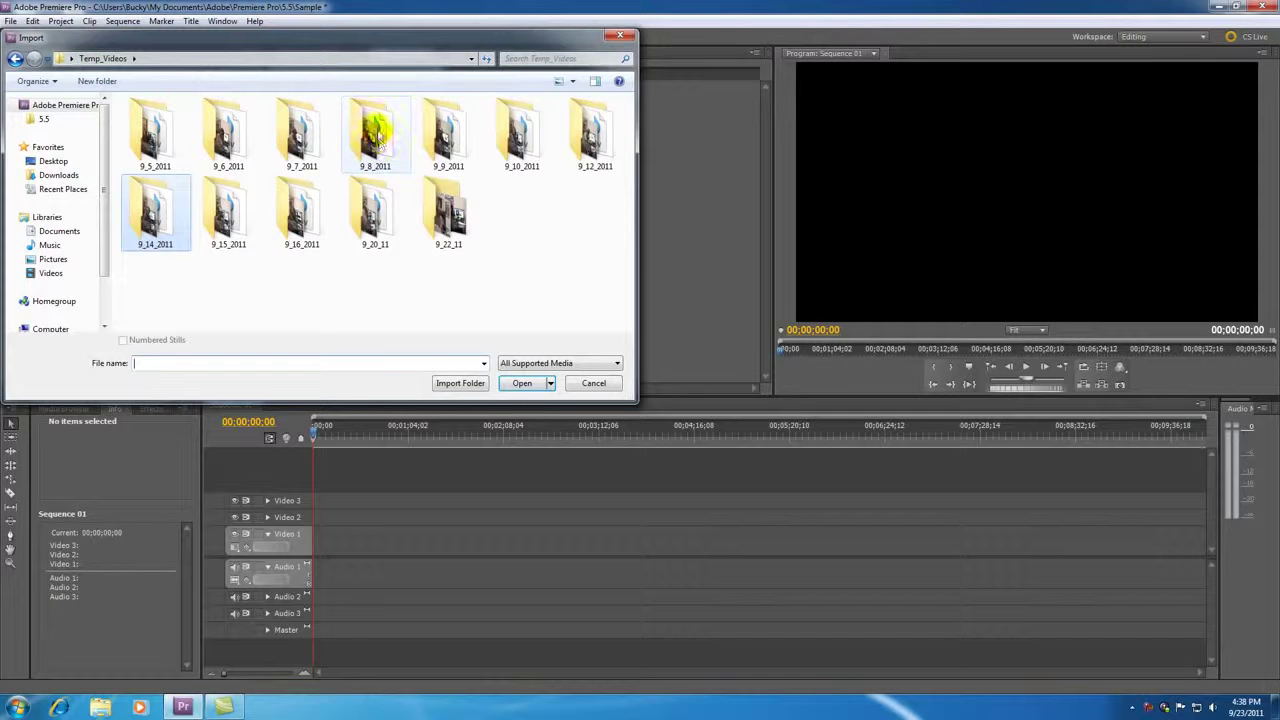
{"action": "double_click", "coordinate": [372, 133]}
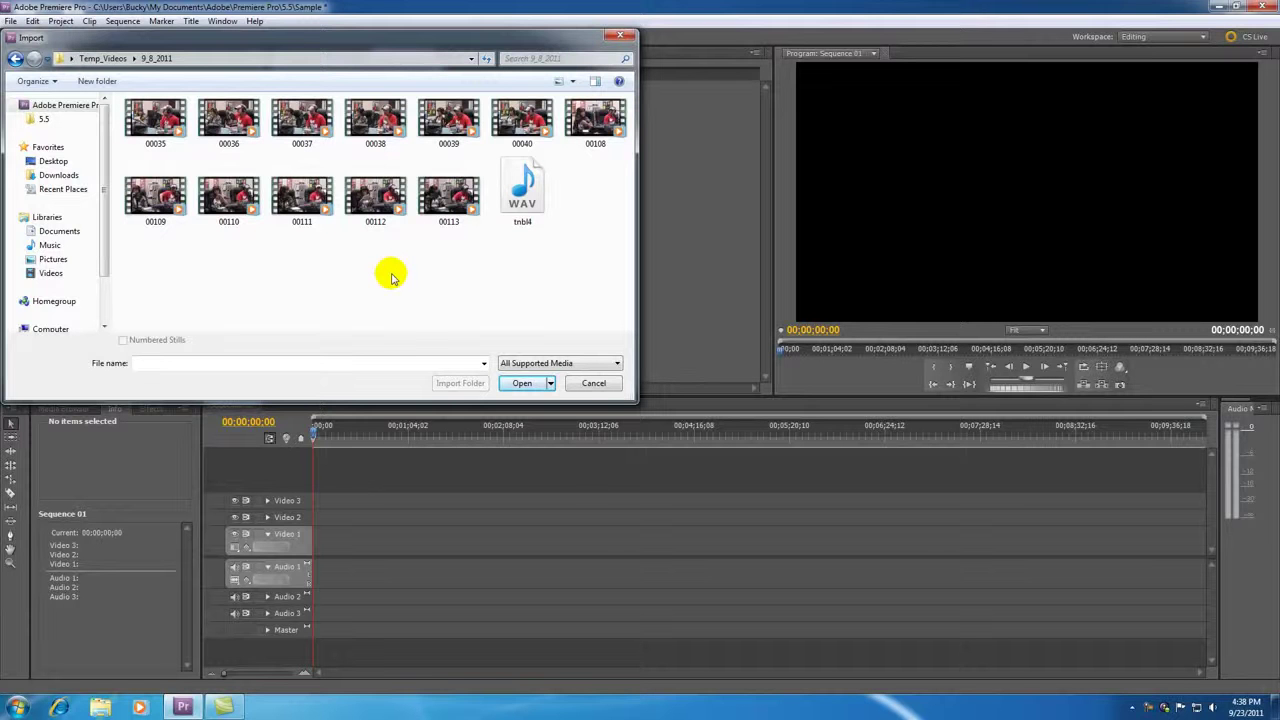
{"action": "left_click", "coordinate": [158, 127]}
{"action": "left_click", "coordinate": [380, 205]}
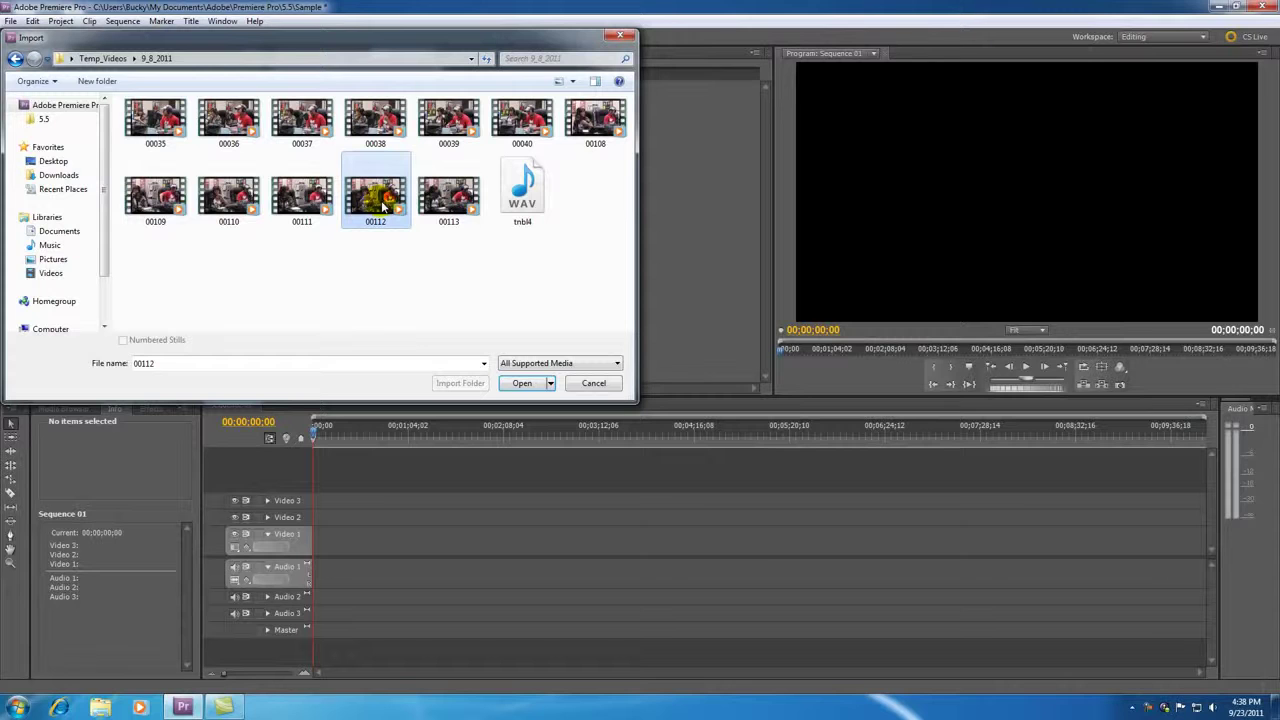
{"action": "left_click", "coordinate": [152, 123]}
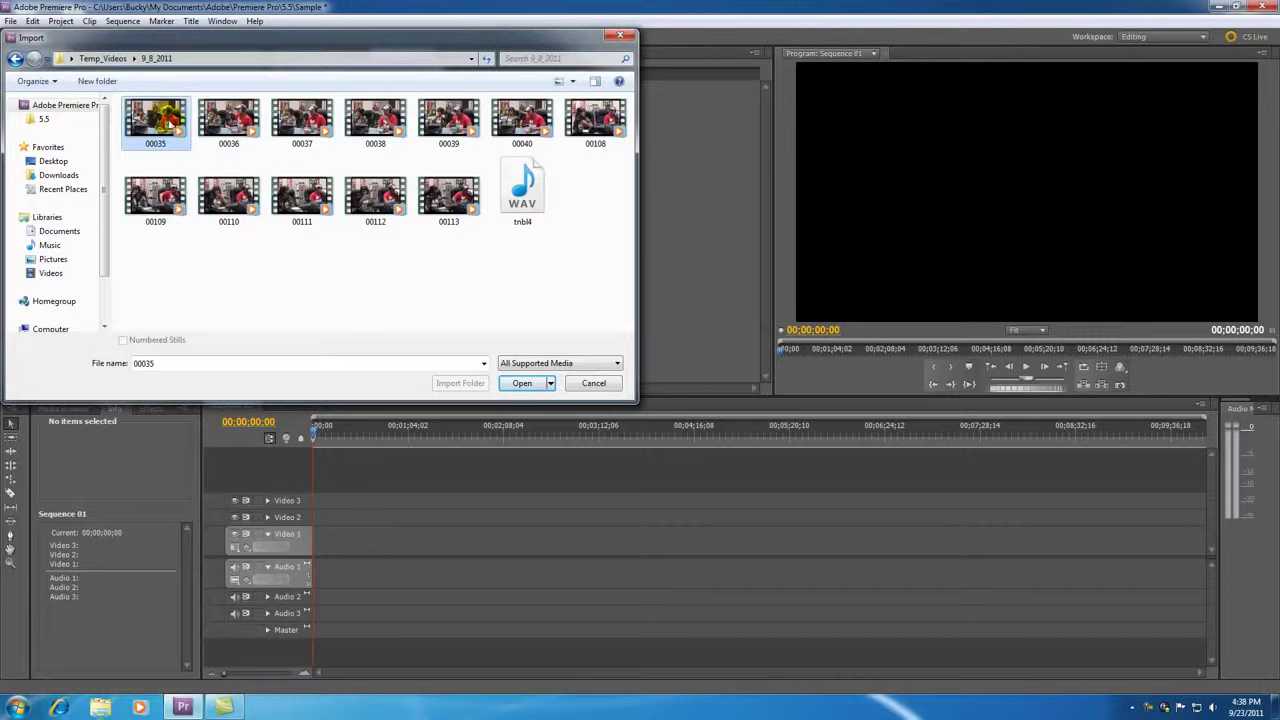
{"action": "left_click", "coordinate": [597, 120], "text": "ctrl"}
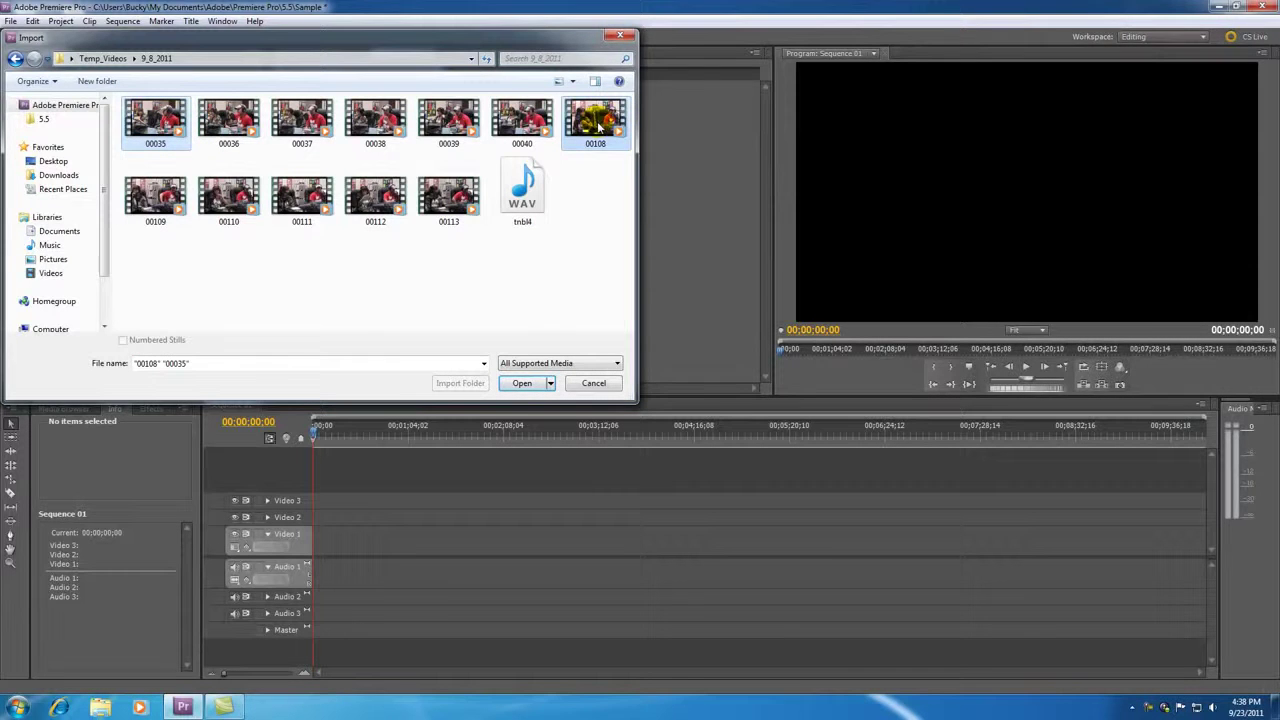
{"action": "left_click", "coordinate": [522, 383]}
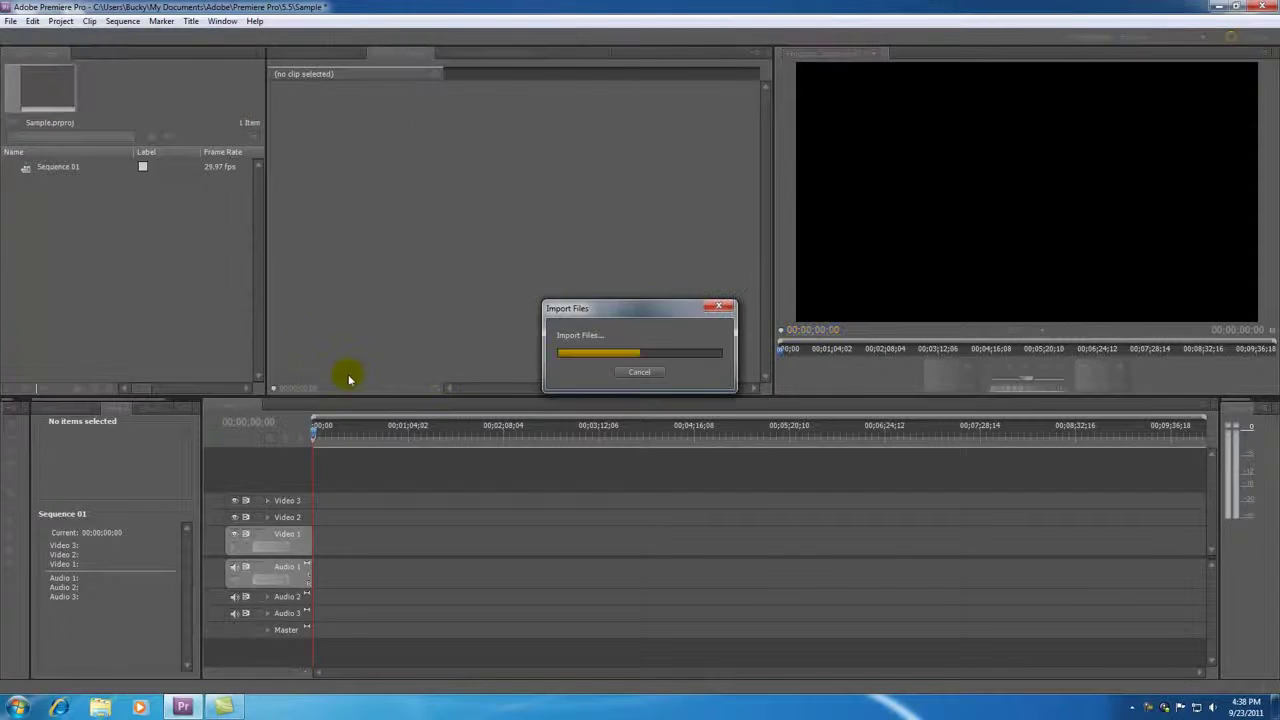
{"action": "left_click", "coordinate": [55, 245]}
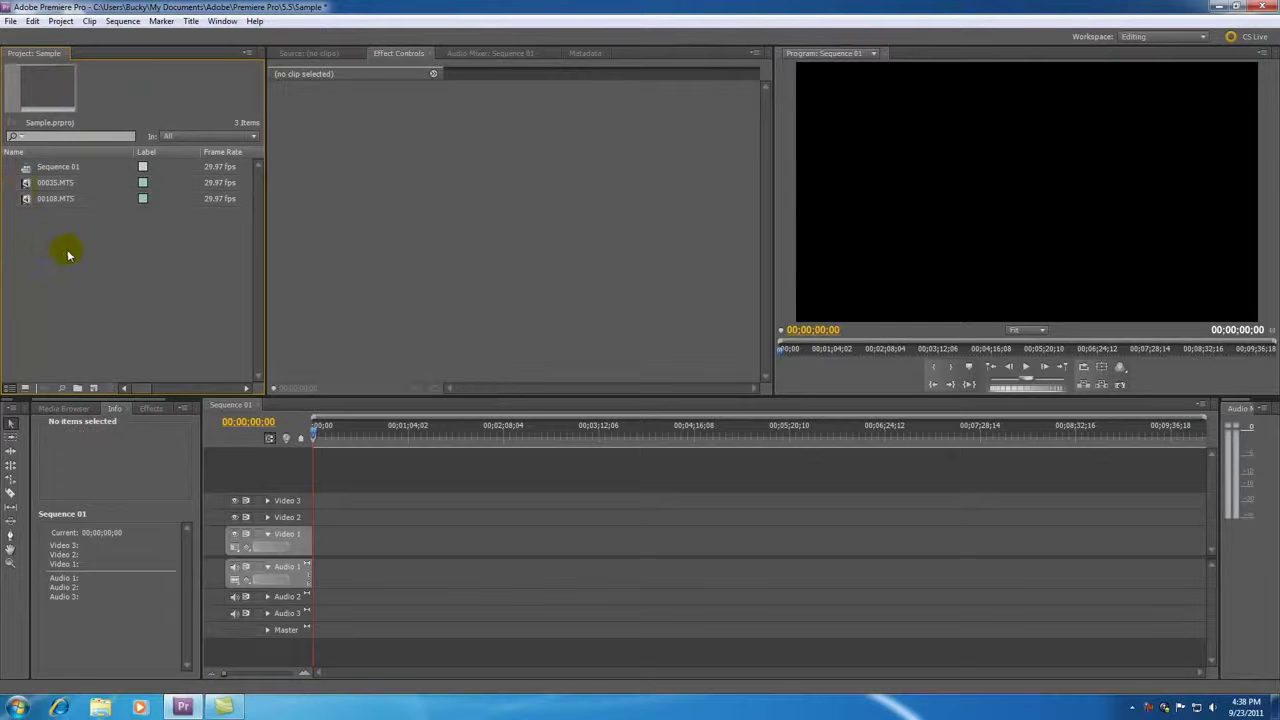
Step: Preview the clips 00035.MTS and 00108.MTS in the Source monitor to compare their camera angles
{"action": "double_click", "coordinate": [50, 183]}
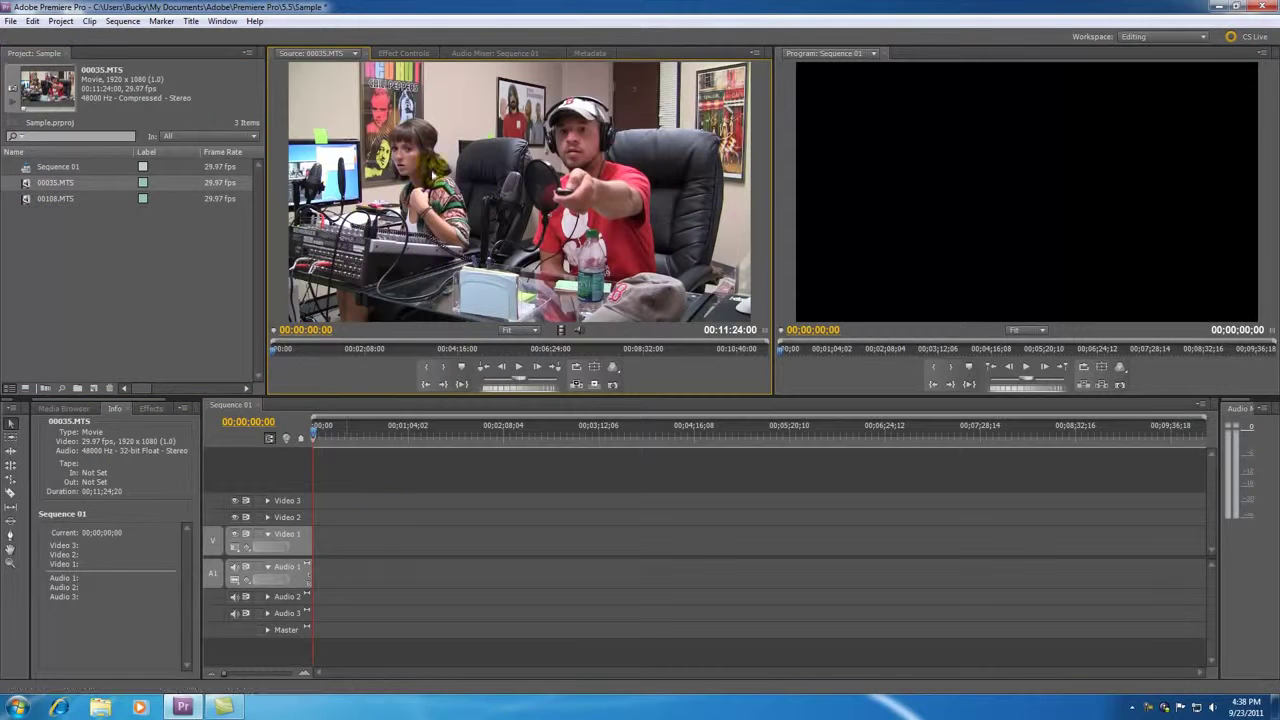
{"action": "double_click", "coordinate": [55, 199]}
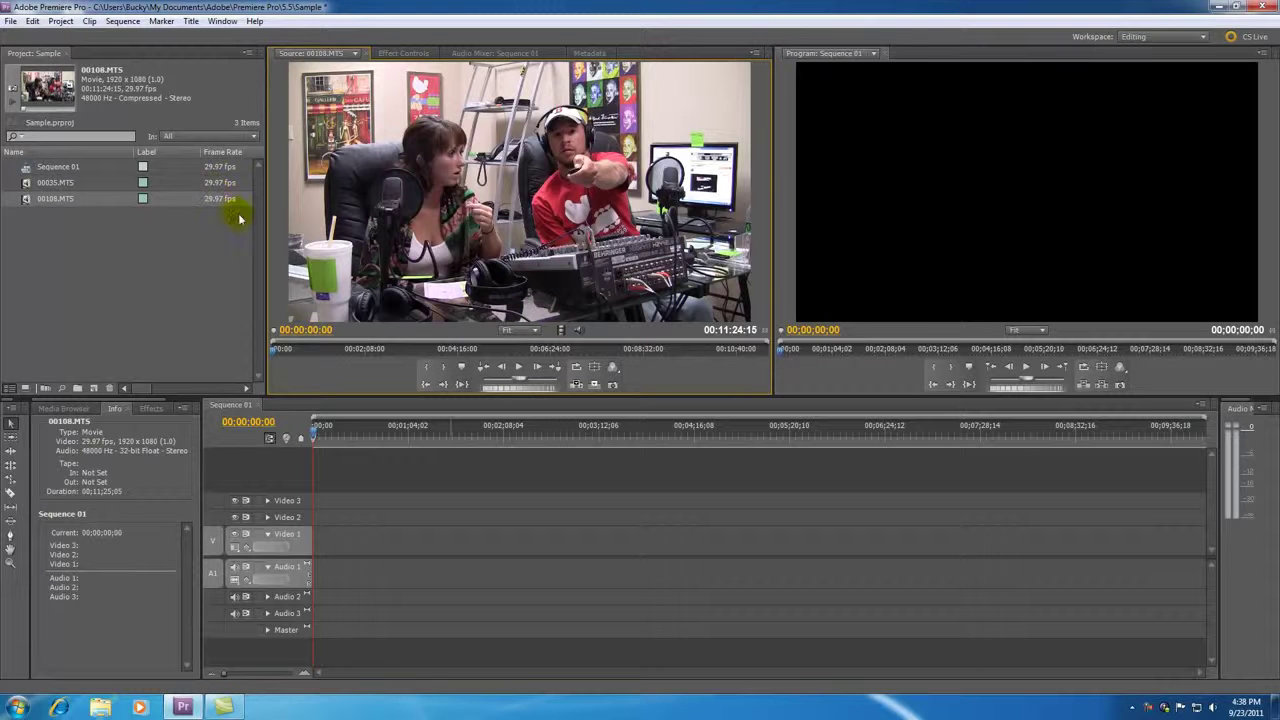
{"action": "left_click", "coordinate": [45, 234]}
{"action": "left_click", "coordinate": [26, 184]}
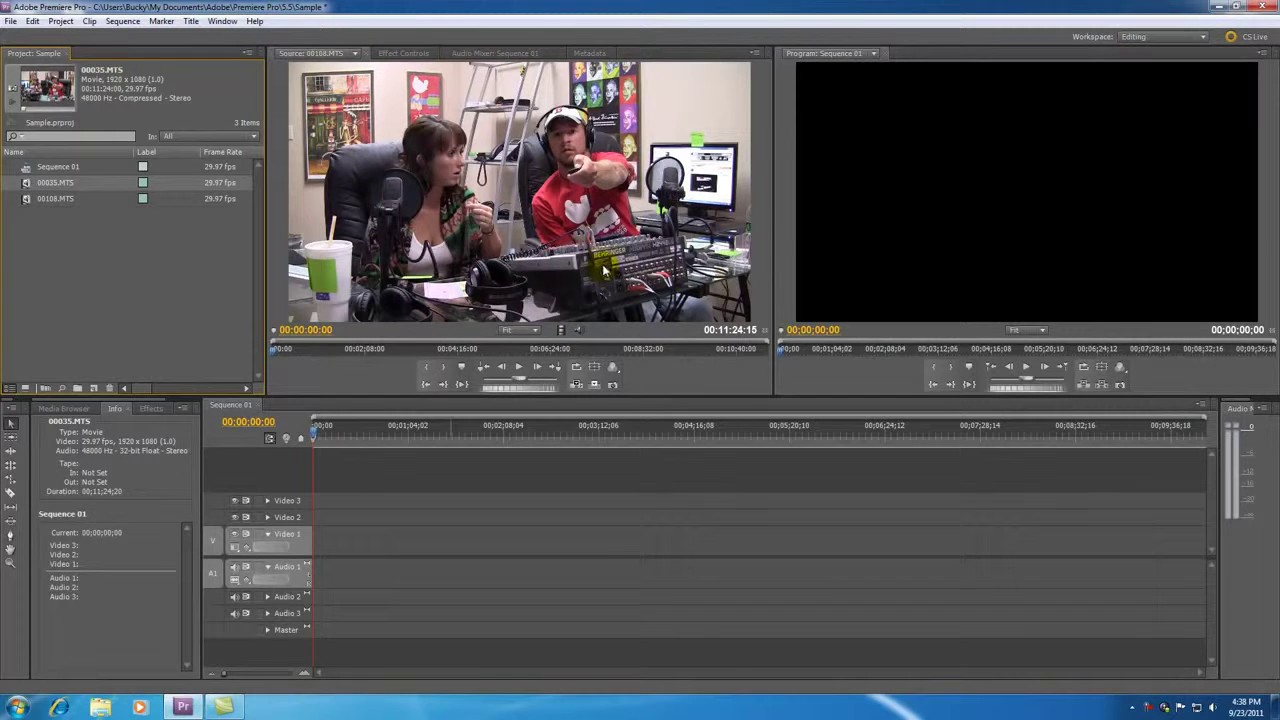
{"action": "double_click", "coordinate": [26, 200]}
{"action": "double_click", "coordinate": [26, 184]}
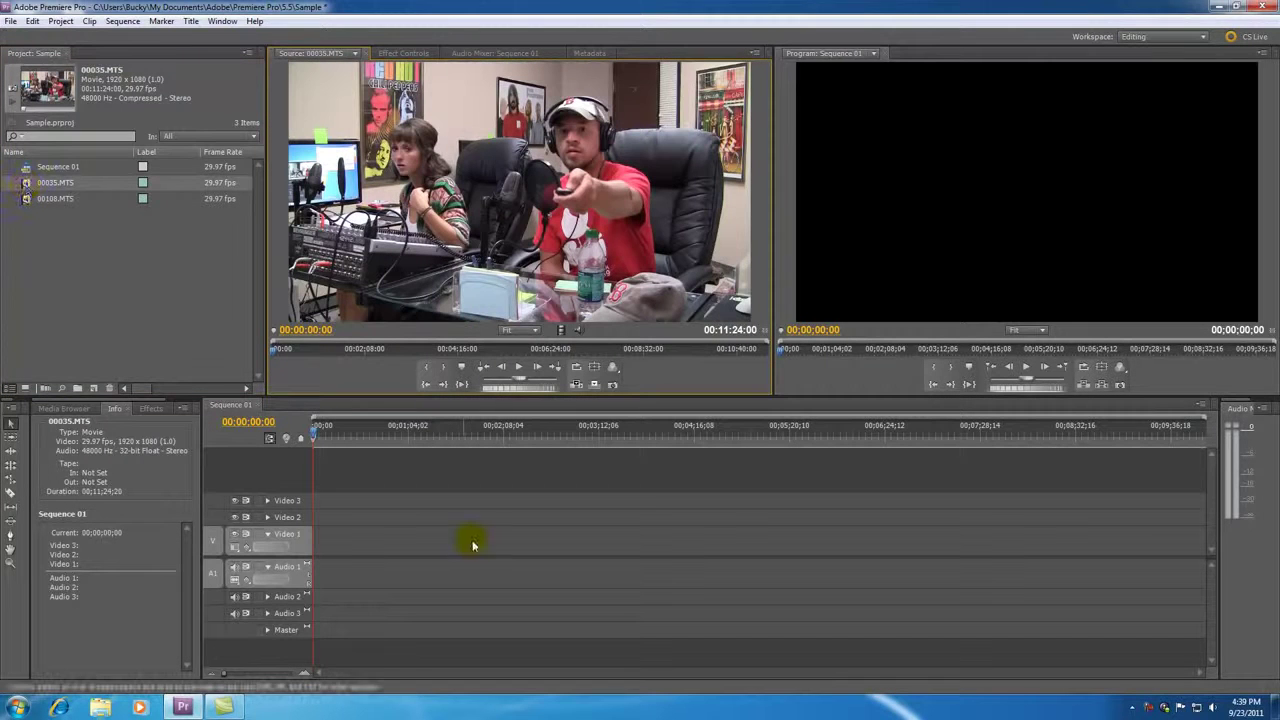
{"action": "left_click", "coordinate": [318, 157]}
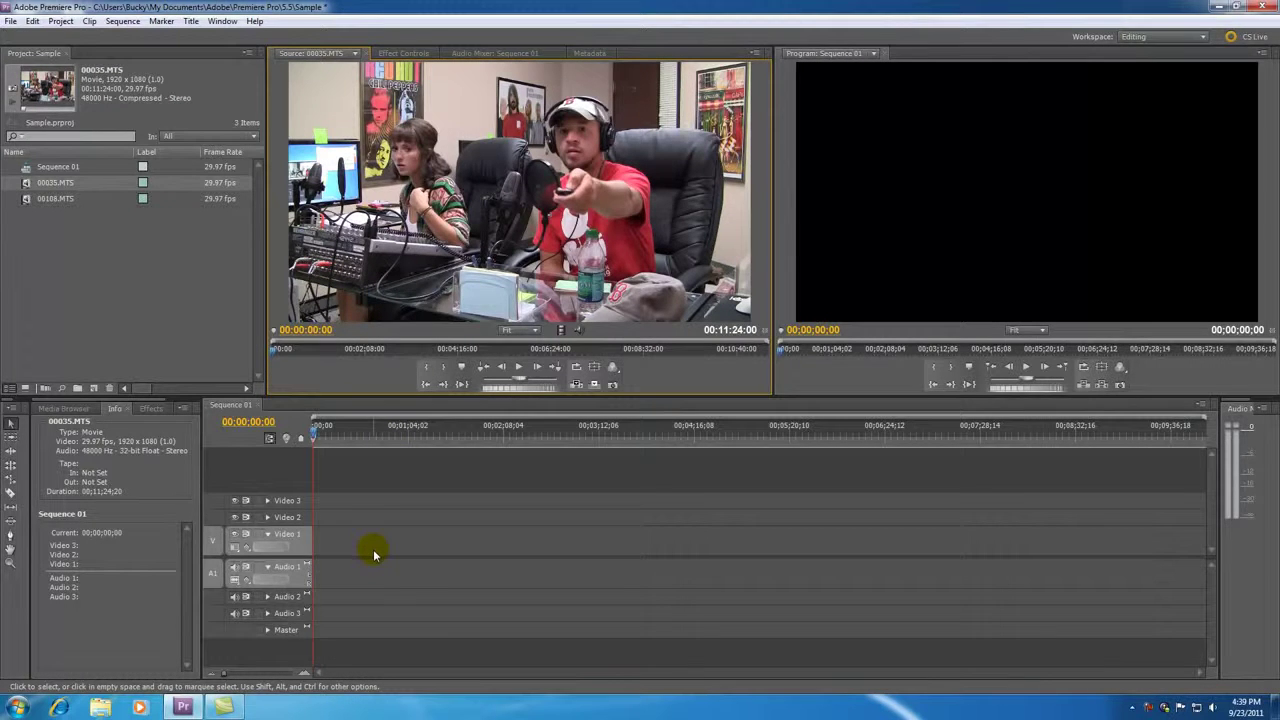
Step: Import the audio file tnbl4 from the 9_8_2011 folder into the project
{"action": "left_click", "coordinate": [10, 21]}
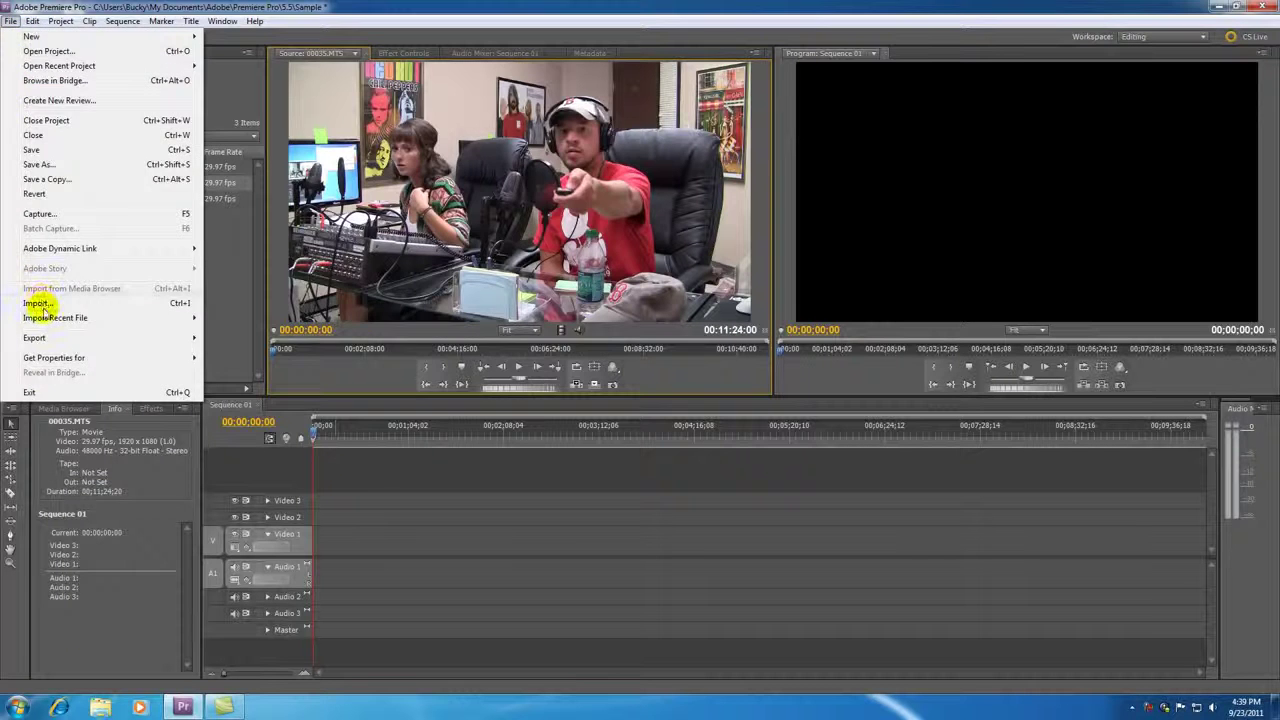
{"action": "left_click", "coordinate": [40, 308]}
{"action": "left_click", "coordinate": [518, 190]}
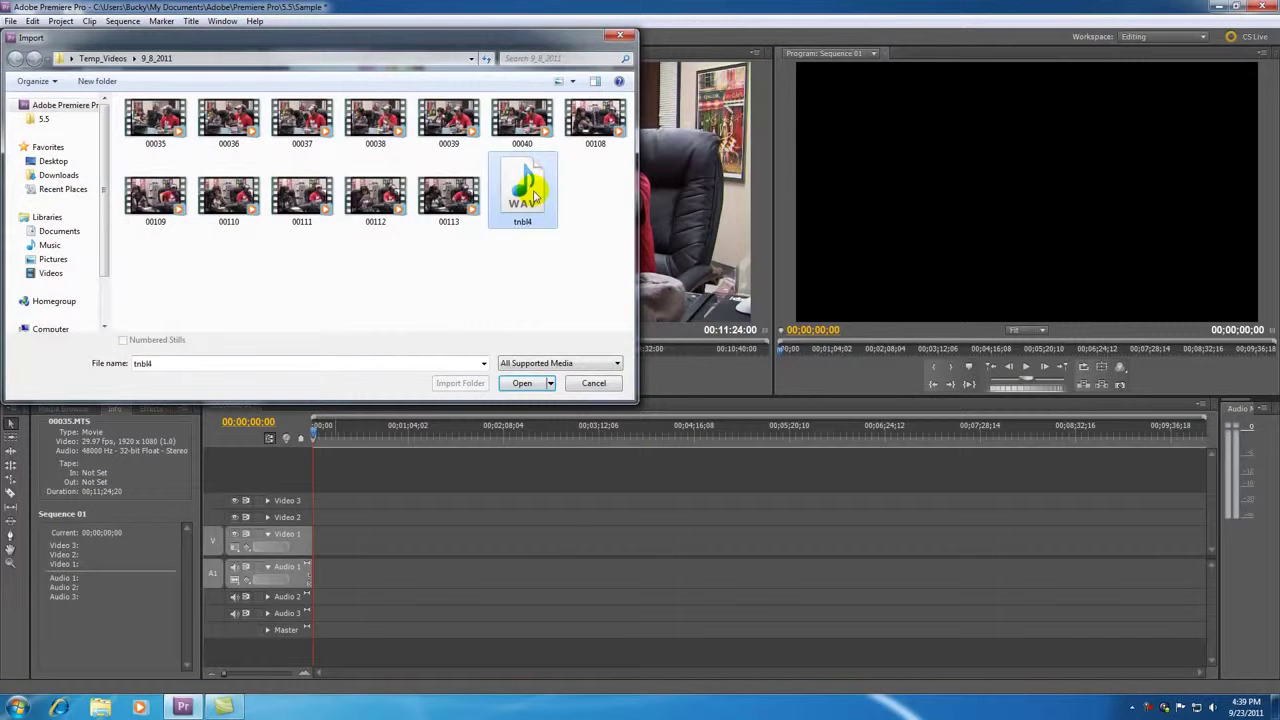
{"action": "double_click", "coordinate": [518, 190]}
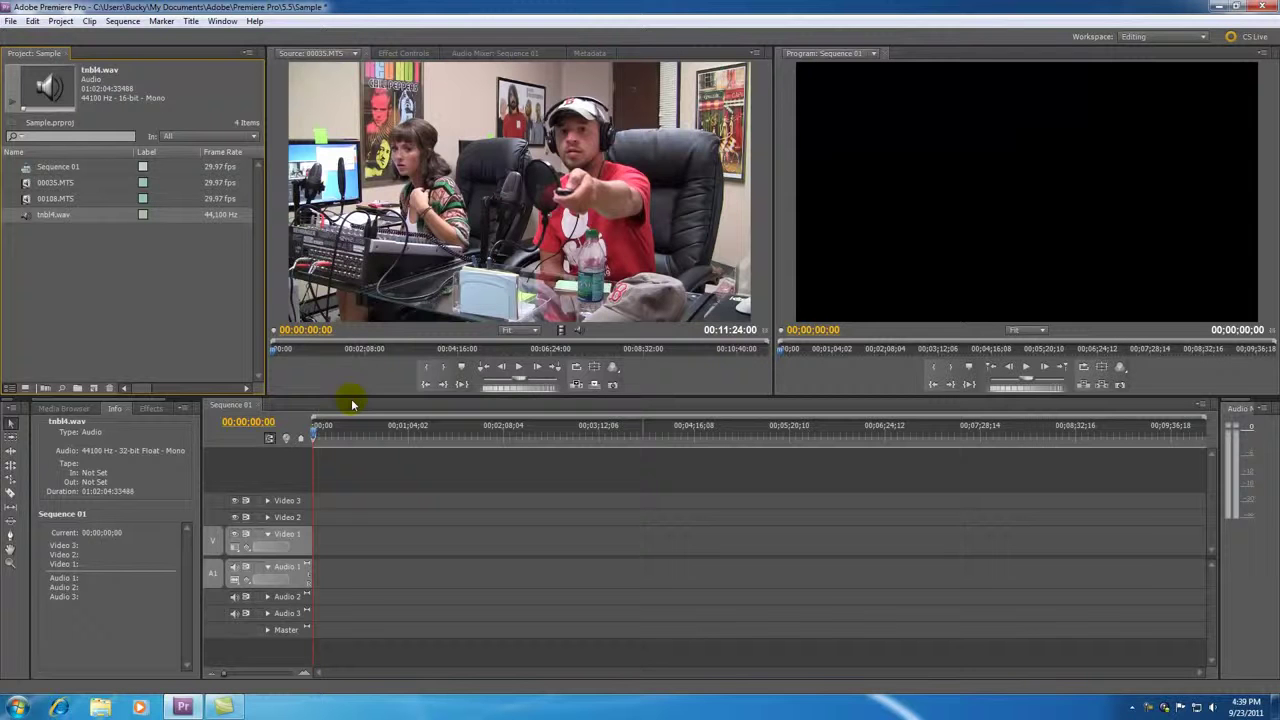
Step: Import the still image TNBLINTRO from the Downloads folder into the project
{"action": "left_click", "coordinate": [10, 21]}
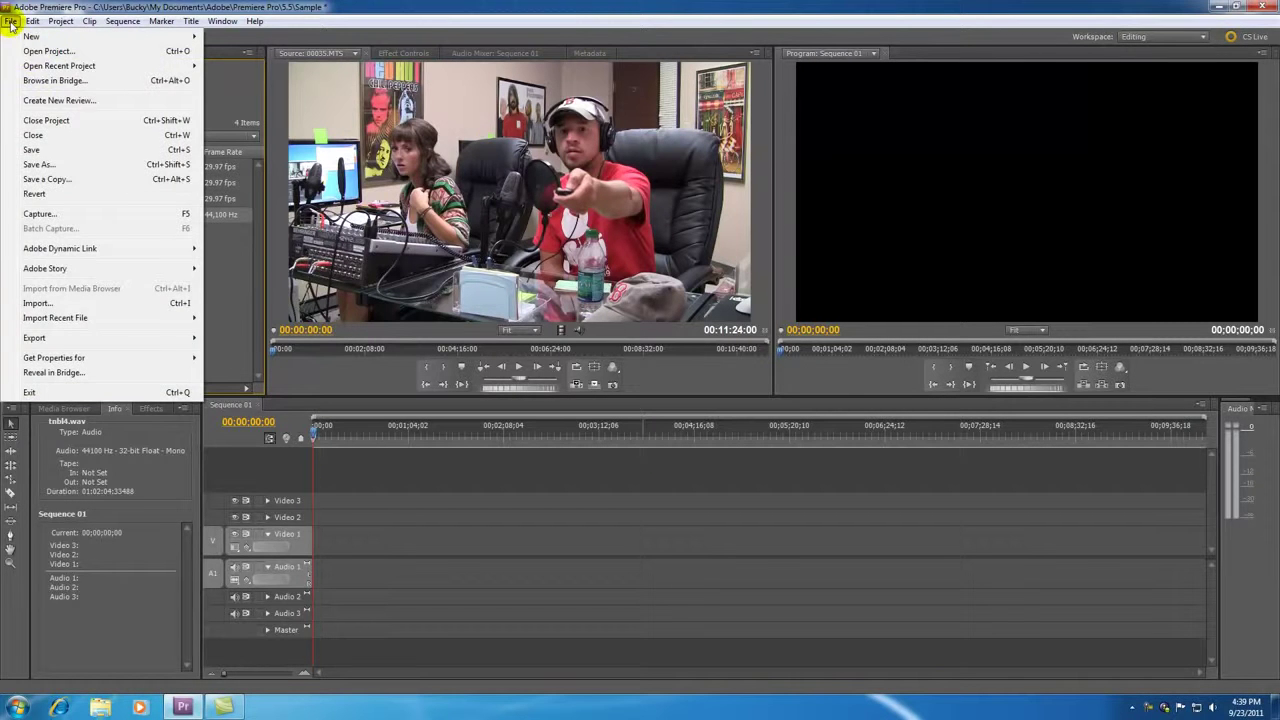
{"action": "left_click", "coordinate": [60, 303]}
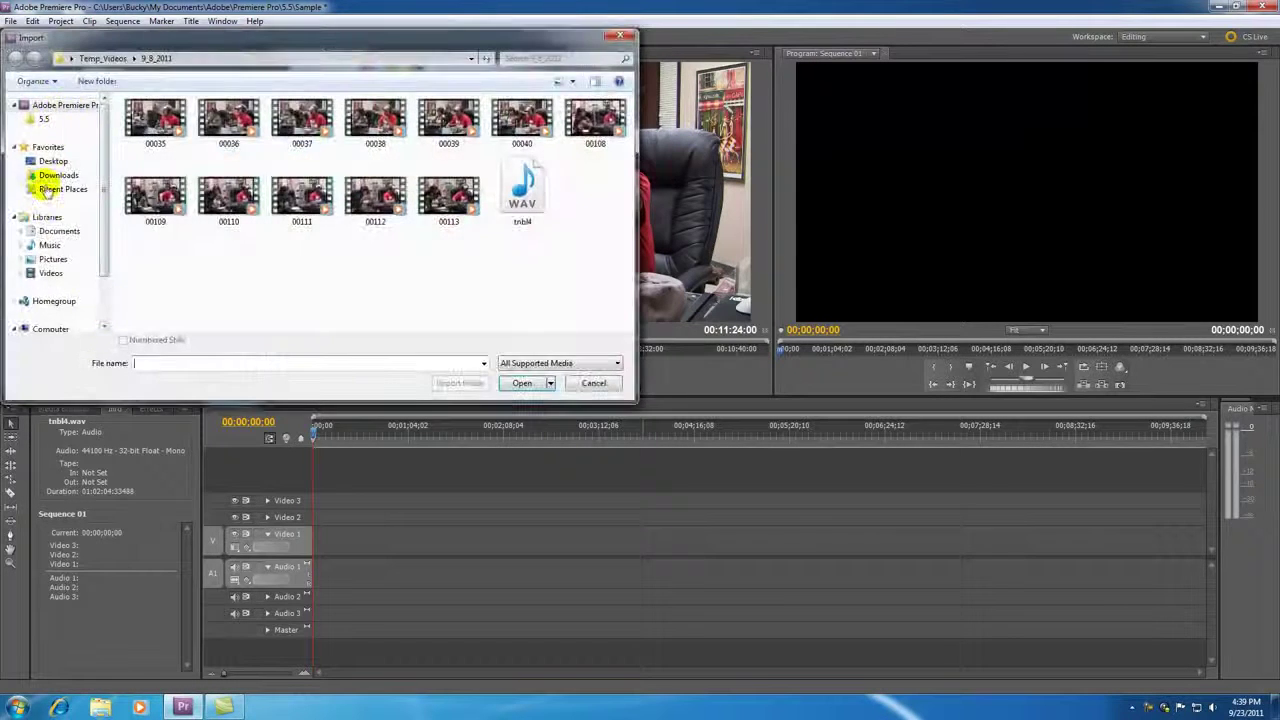
{"action": "left_click", "coordinate": [58, 175]}
{"action": "left_click", "coordinate": [155, 118]}
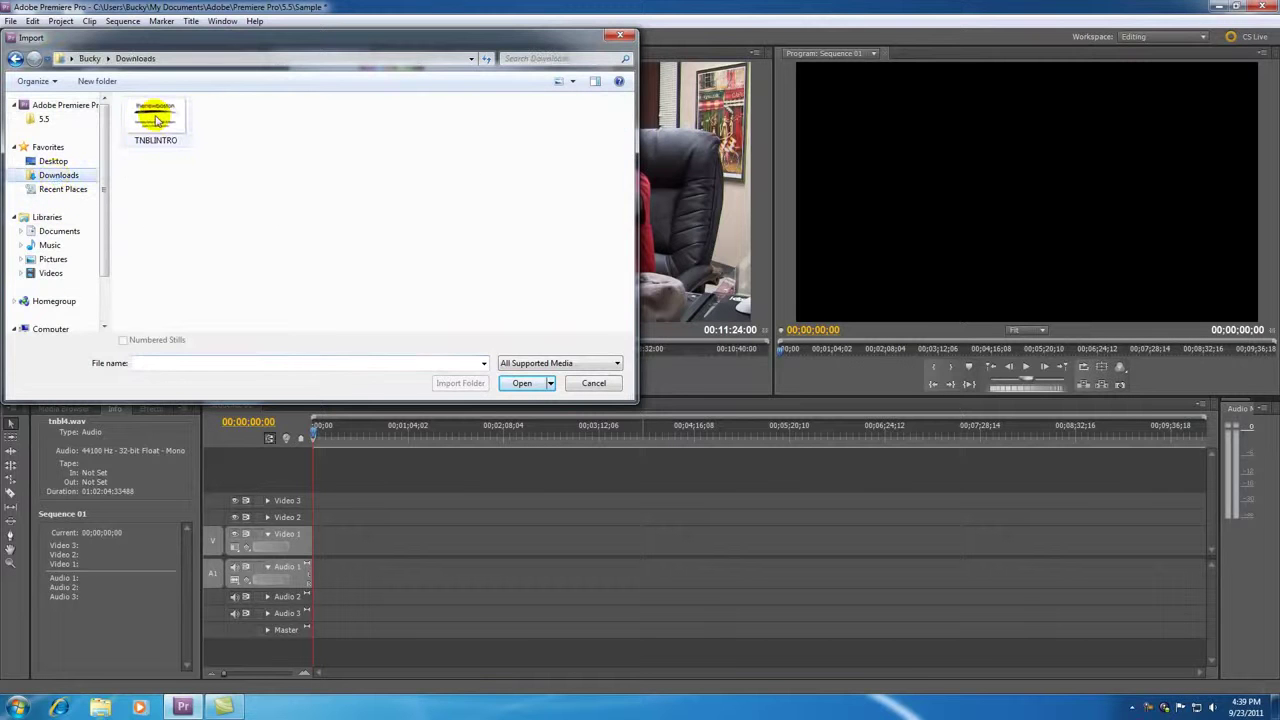
{"action": "double_click", "coordinate": [155, 118]}
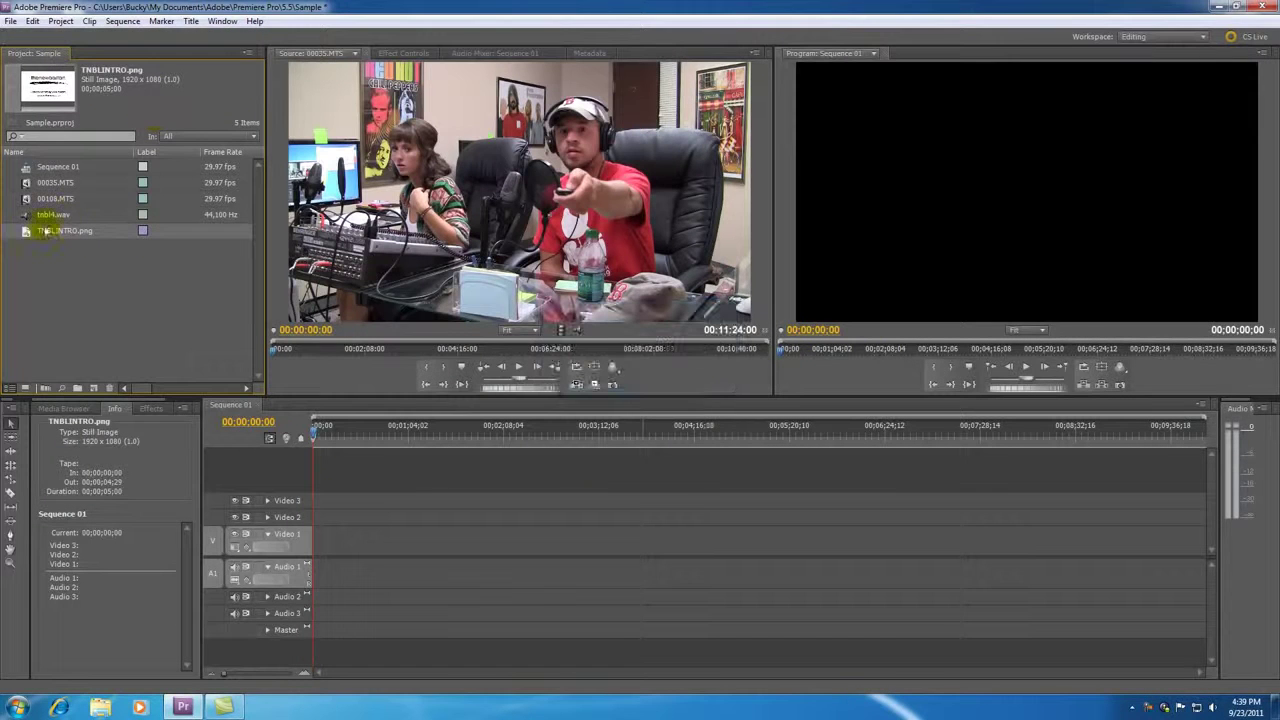
Step: Preview TNBLINTRO.png, both MTS clips and the tnbl4.wav waveform in the Source monitor
{"action": "double_click", "coordinate": [26, 235]}
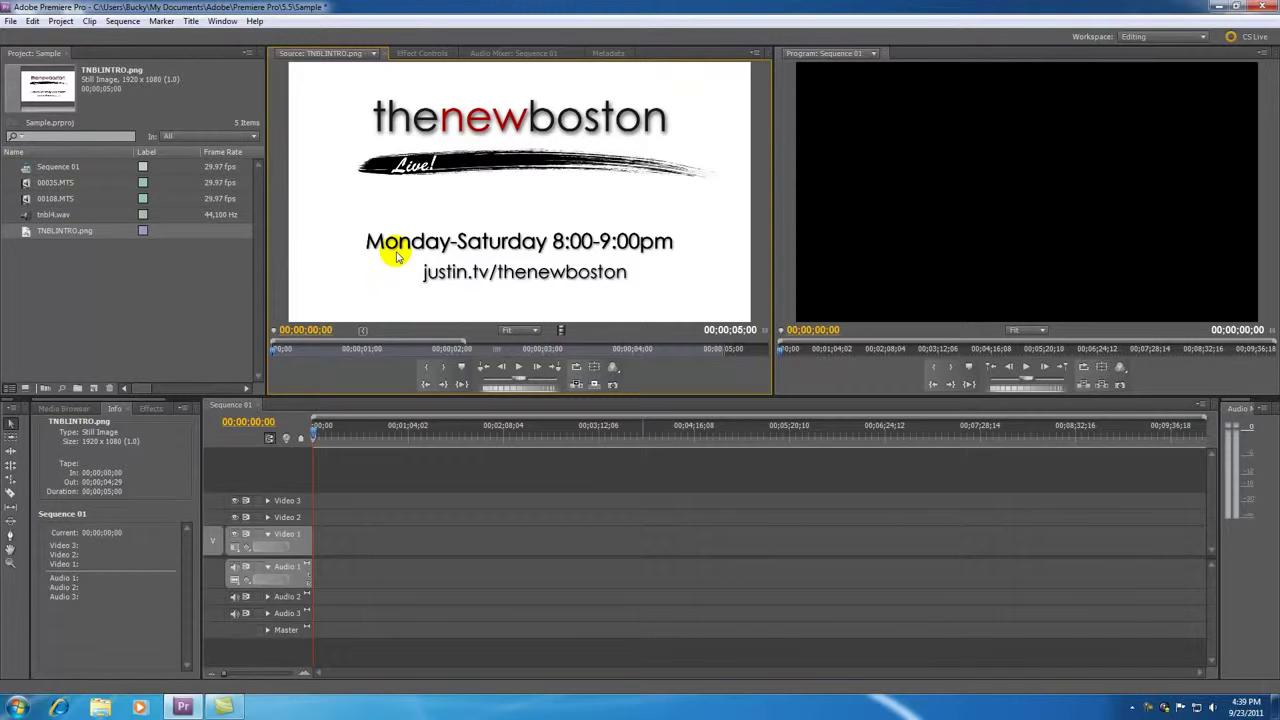
{"action": "double_click", "coordinate": [26, 183]}
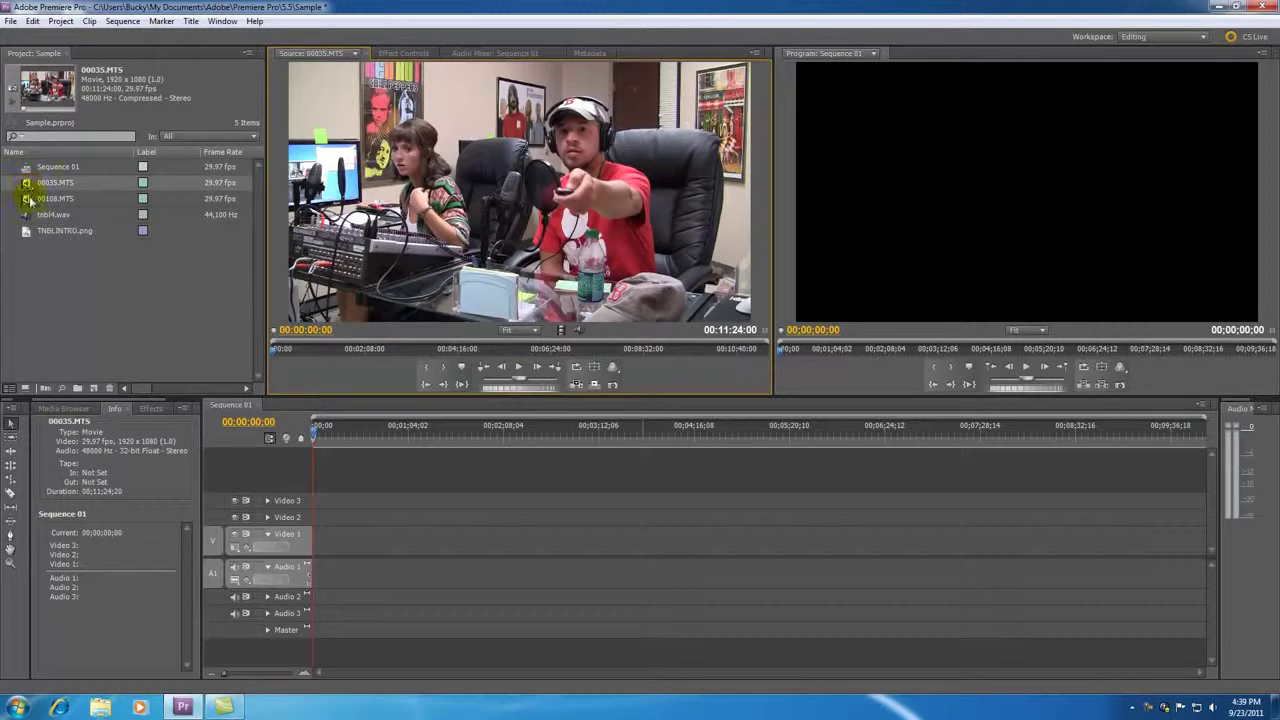
{"action": "double_click", "coordinate": [27, 198]}
{"action": "double_click", "coordinate": [25, 217]}
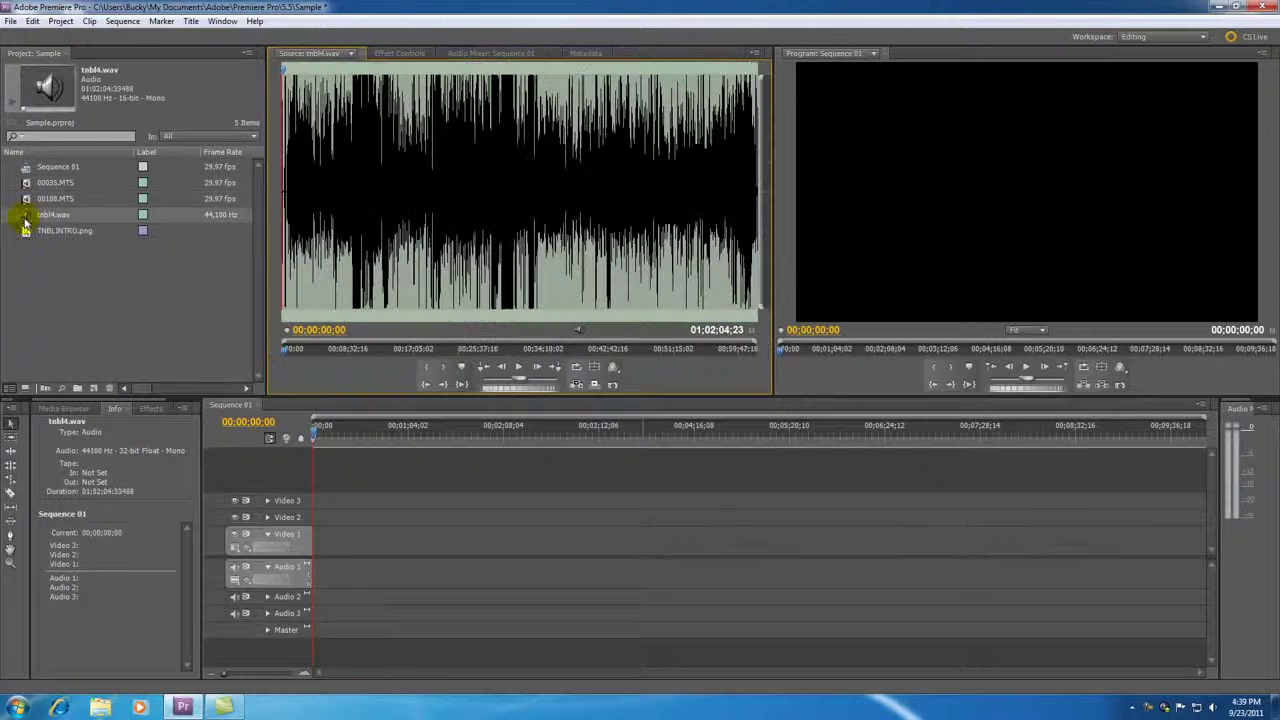
{"action": "left_click", "coordinate": [27, 182]}
{"action": "left_click", "coordinate": [28, 212]}
{"action": "double_click", "coordinate": [28, 182]}
{"action": "left_click", "coordinate": [27, 198]}
{"action": "left_click", "coordinate": [27, 182]}
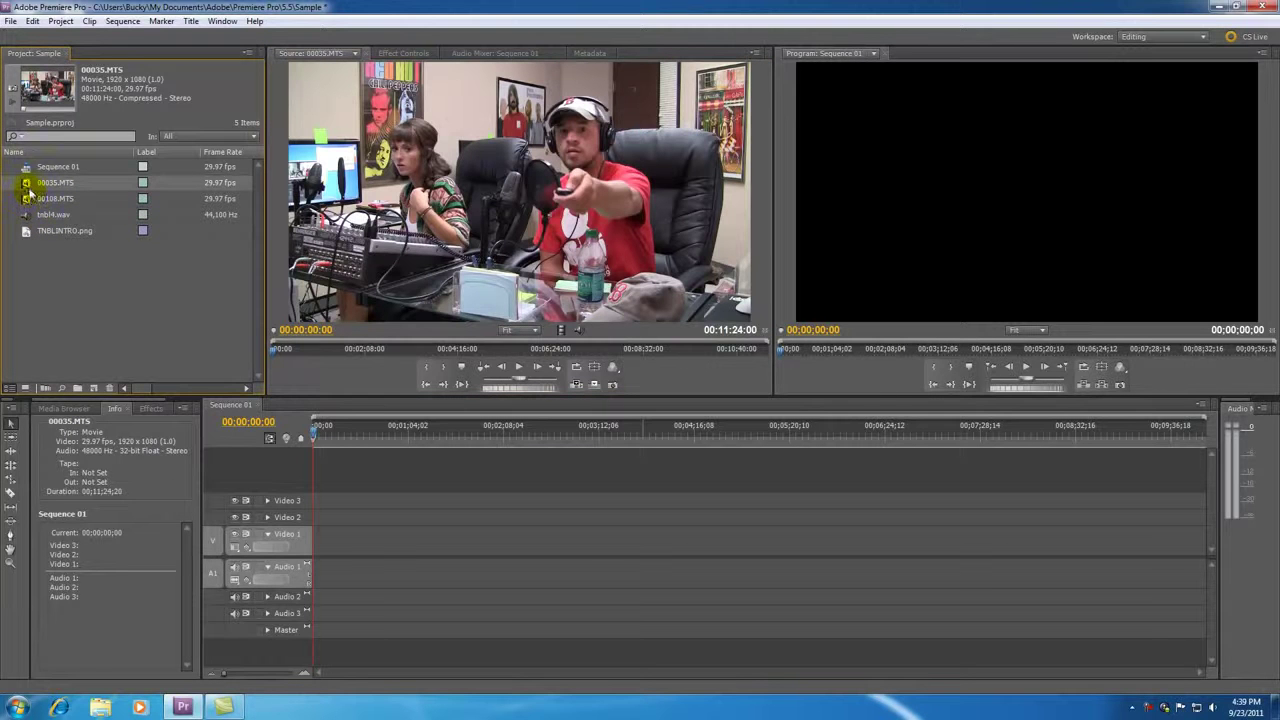
Step: Place 00035.MTS on Video 1 and 00108.MTS on Video 2 with aligned starts, and expand the Video 2 and Audio 2 tracks
{"action": "left_click_drag", "start_coordinate": [27, 184], "coordinate": [449, 537]}
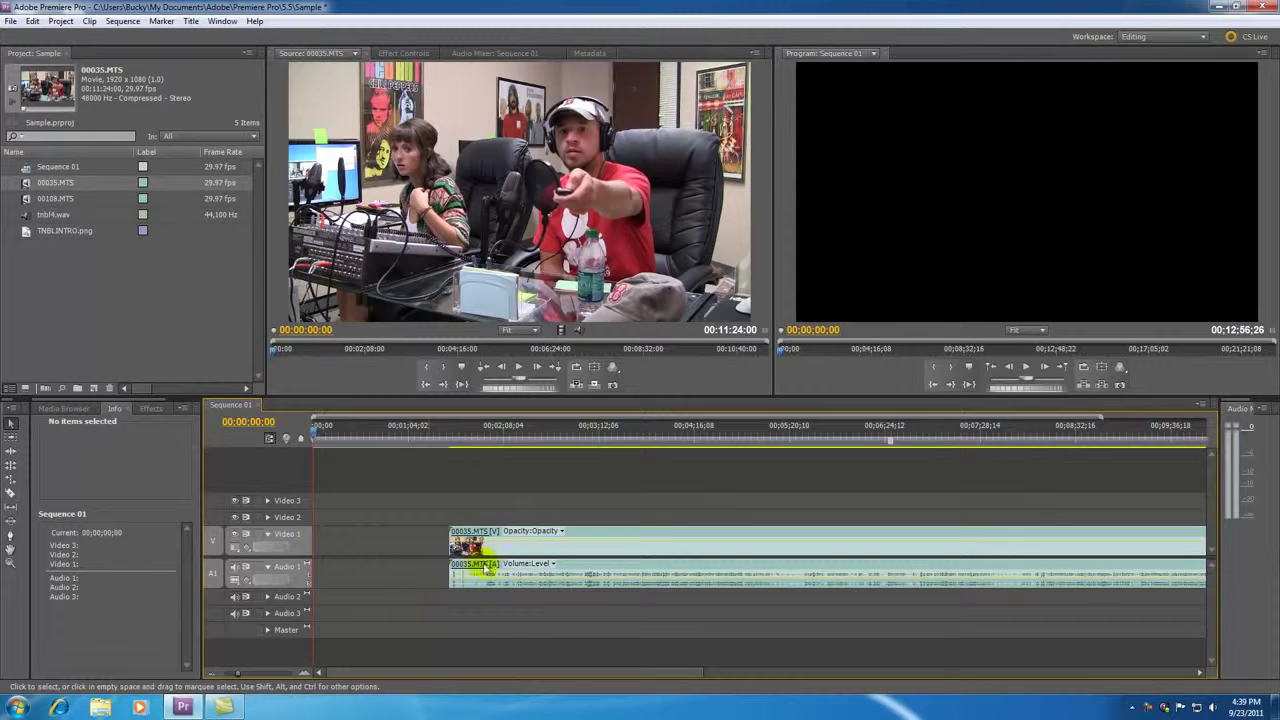
{"action": "left_click", "coordinate": [28, 202]}
{"action": "left_click_drag", "start_coordinate": [26, 200], "coordinate": [451, 515]}
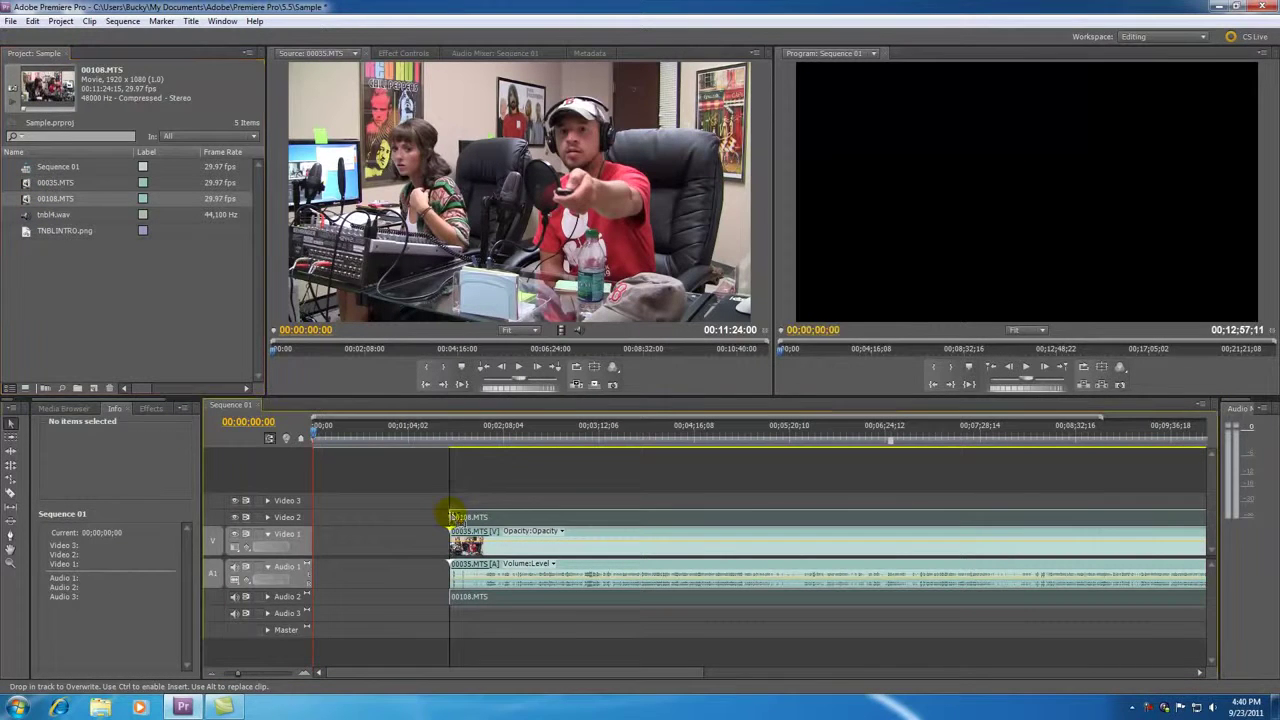
{"action": "left_click", "coordinate": [268, 517]}
{"action": "left_click", "coordinate": [267, 596]}
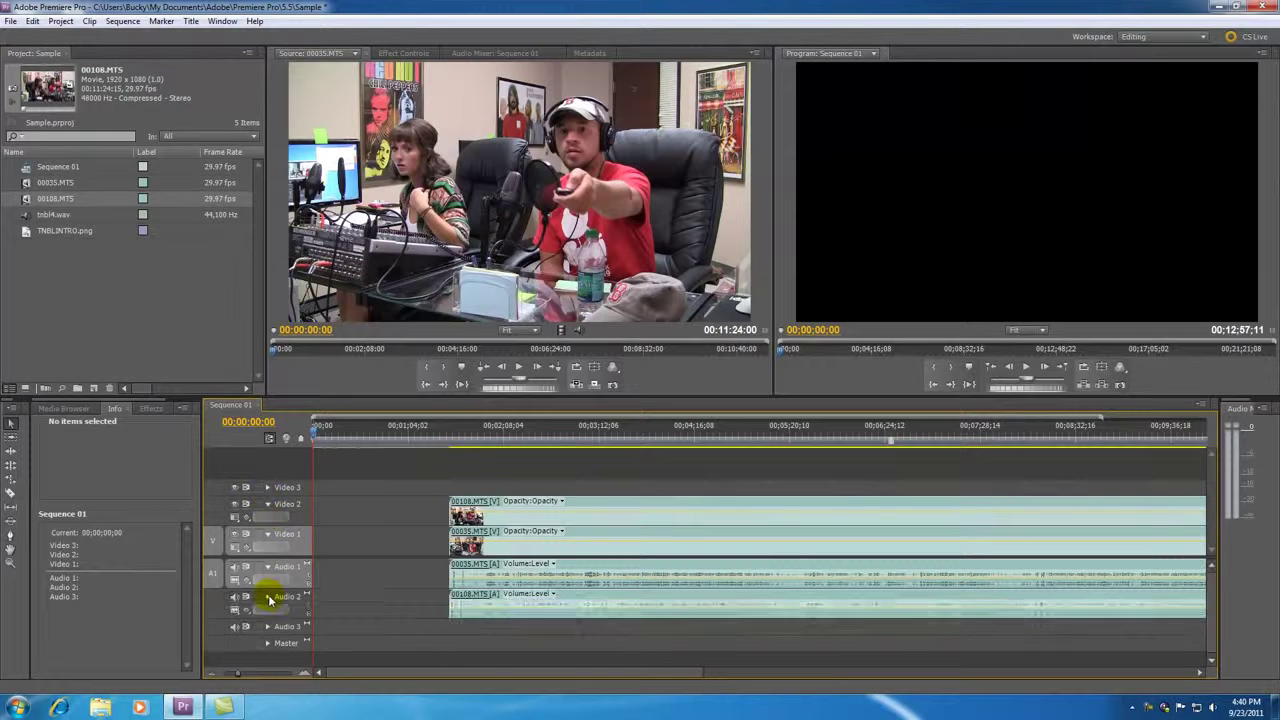
Step: Scrub the opening seconds of the stacked clips in the sequence and open 00108.MTS in the Source monitor for comparison
{"action": "left_click", "coordinate": [471, 440]}
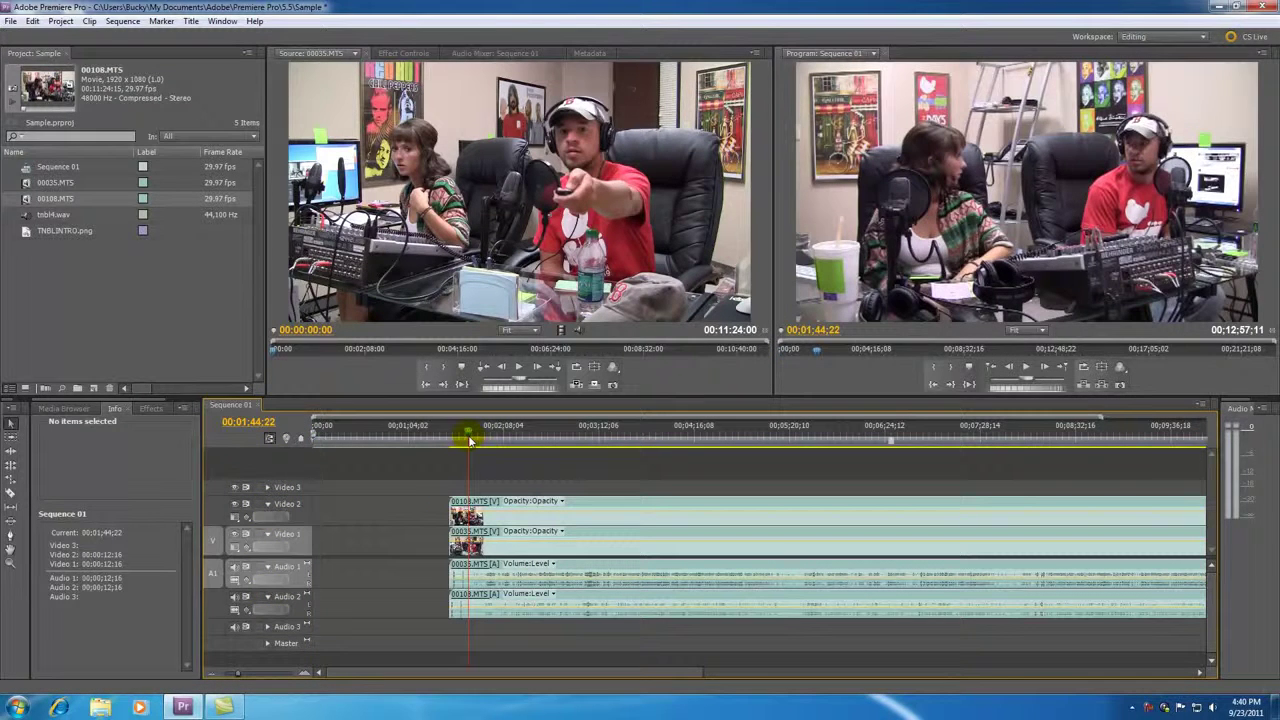
{"action": "left_click_drag", "start_coordinate": [467, 440], "coordinate": [460, 440]}
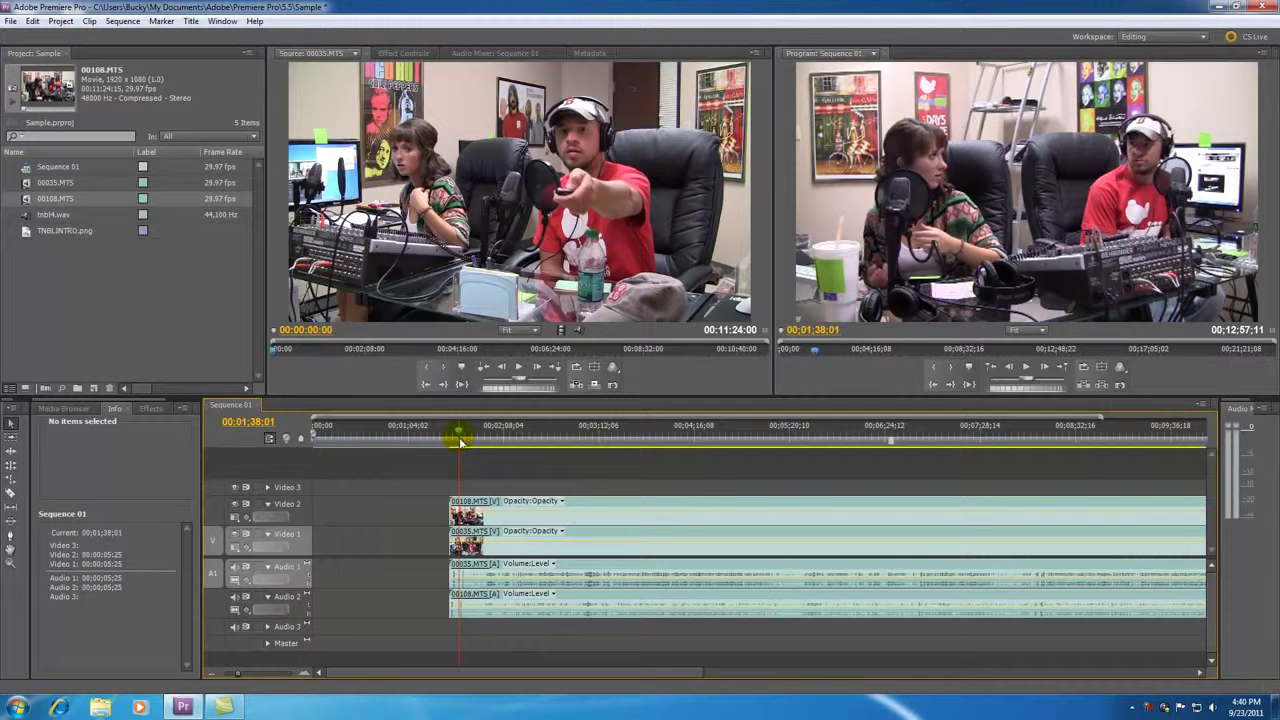
{"action": "left_click", "coordinate": [466, 512]}
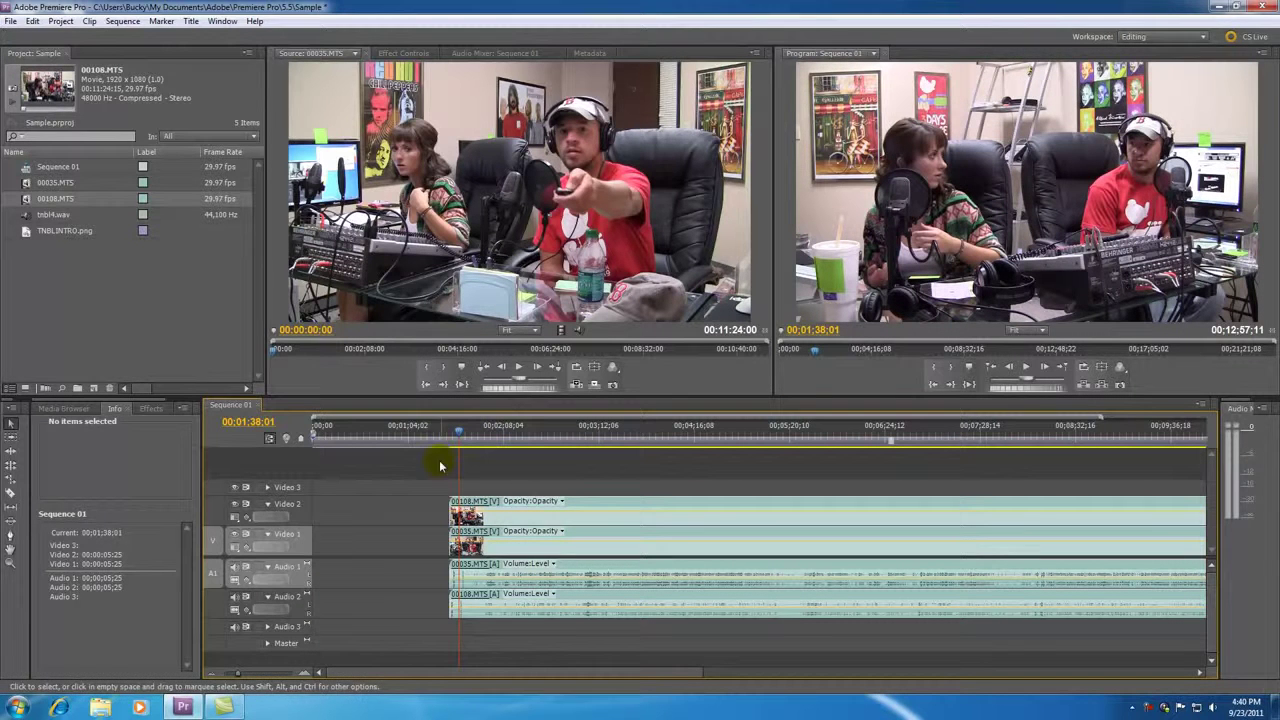
{"action": "double_click", "coordinate": [27, 198]}
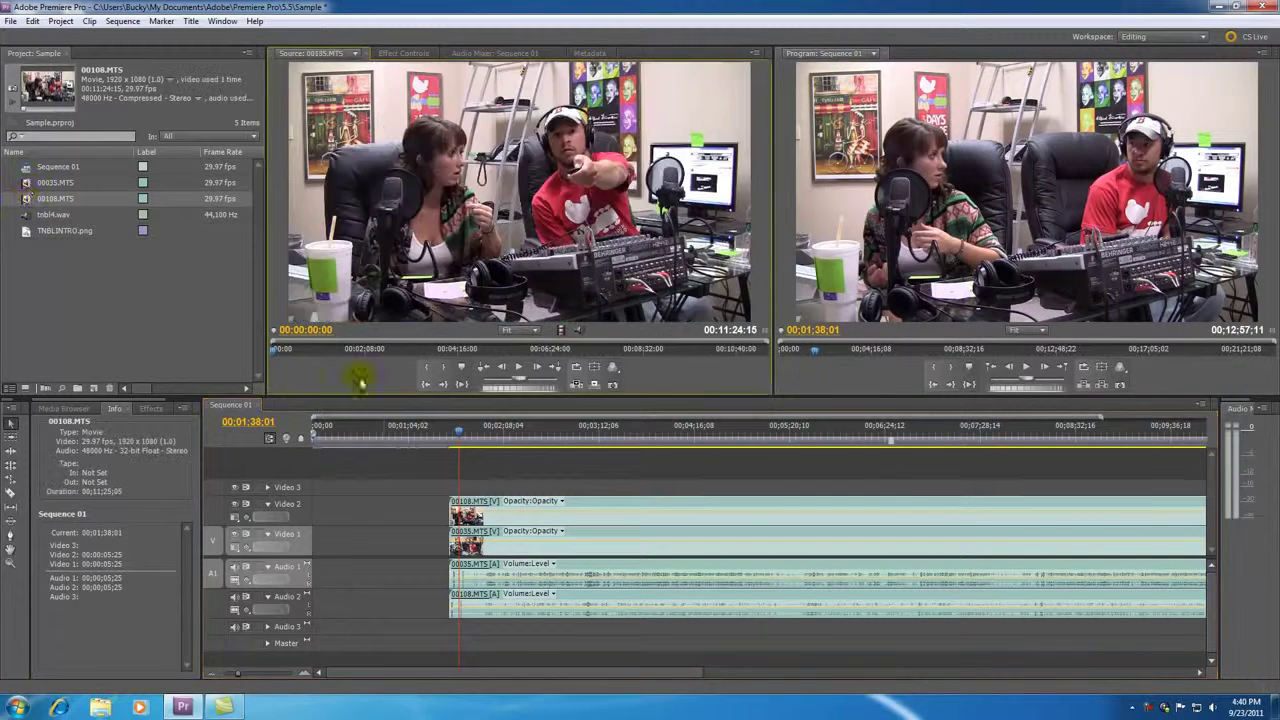
{"action": "left_click", "coordinate": [461, 433]}
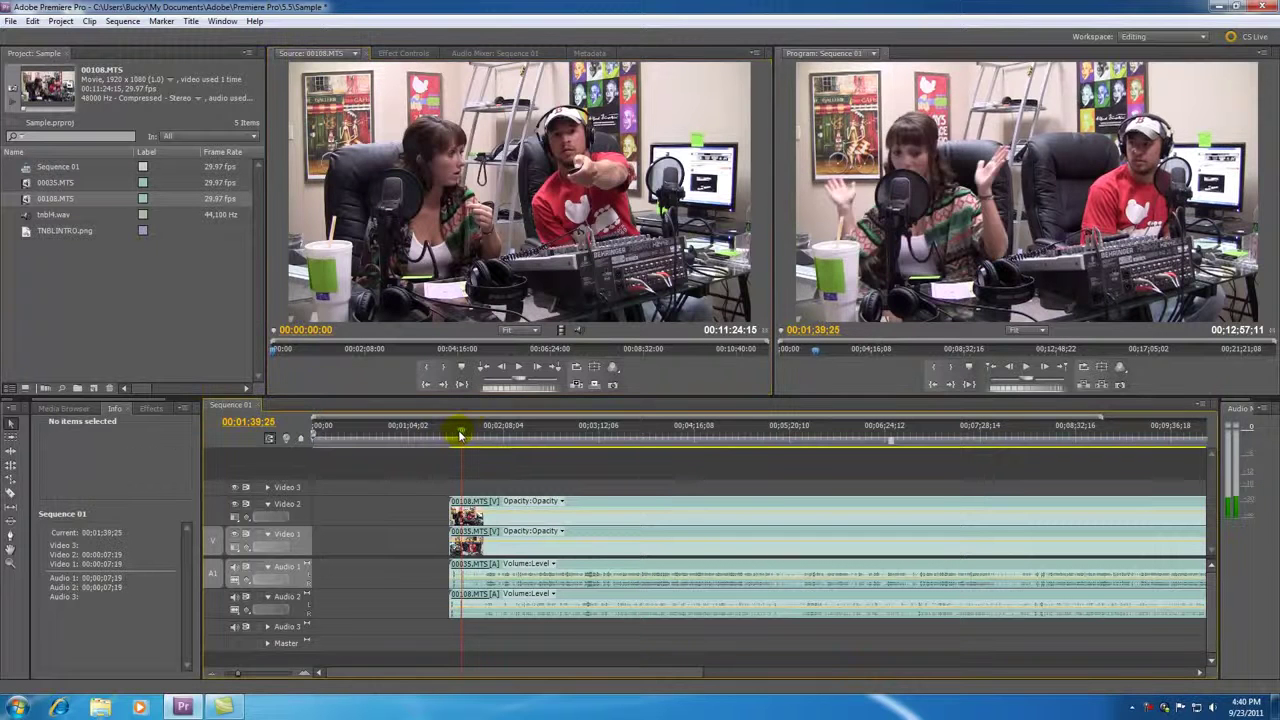
Step: Show the Effect Controls, magnify the timeline around the clips' start, and place the playhead at 00;01;39;21
{"action": "left_click", "coordinate": [404, 52]}
{"action": "left_click_drag", "start_coordinate": [463, 431], "coordinate": [467, 432]}
{"action": "left_click_drag", "start_coordinate": [242, 674], "coordinate": [259, 673]}
{"action": "left_click", "coordinate": [752, 438]}
{"action": "key", "text": "Left"}
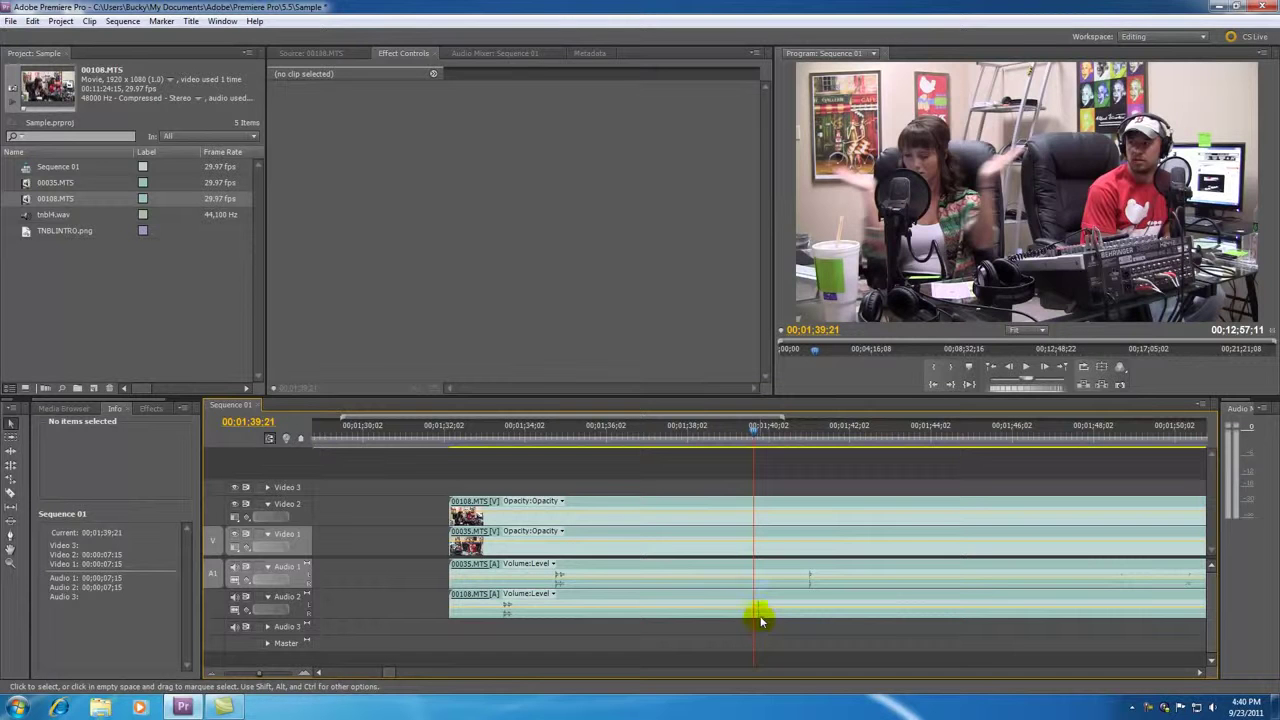
Step: Scrub the sequence between about 00;01;38;25 and 00;01;39;21 to examine the clap against the 00108.MTS audio spike
{"action": "left_click_drag", "start_coordinate": [754, 433], "coordinate": [718, 438]}
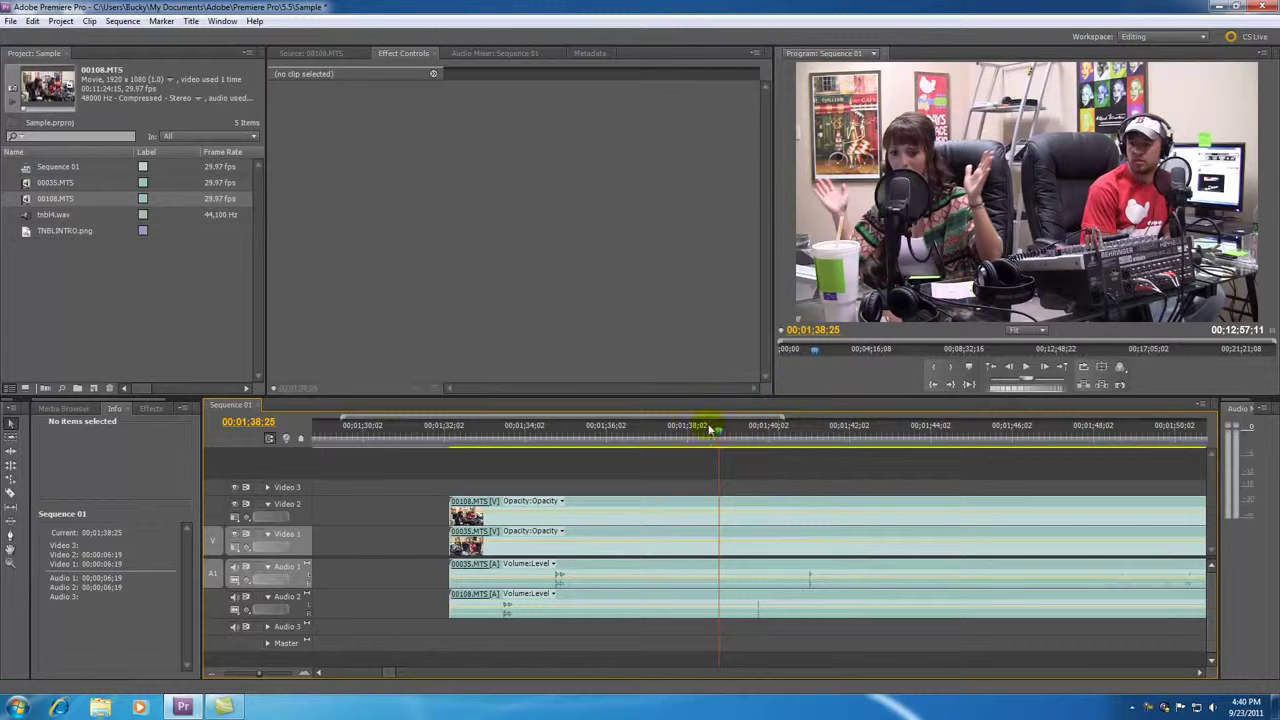
{"action": "left_click_drag", "start_coordinate": [717, 431], "coordinate": [757, 432]}
{"action": "left_click_drag", "start_coordinate": [767, 432], "coordinate": [723, 432]}
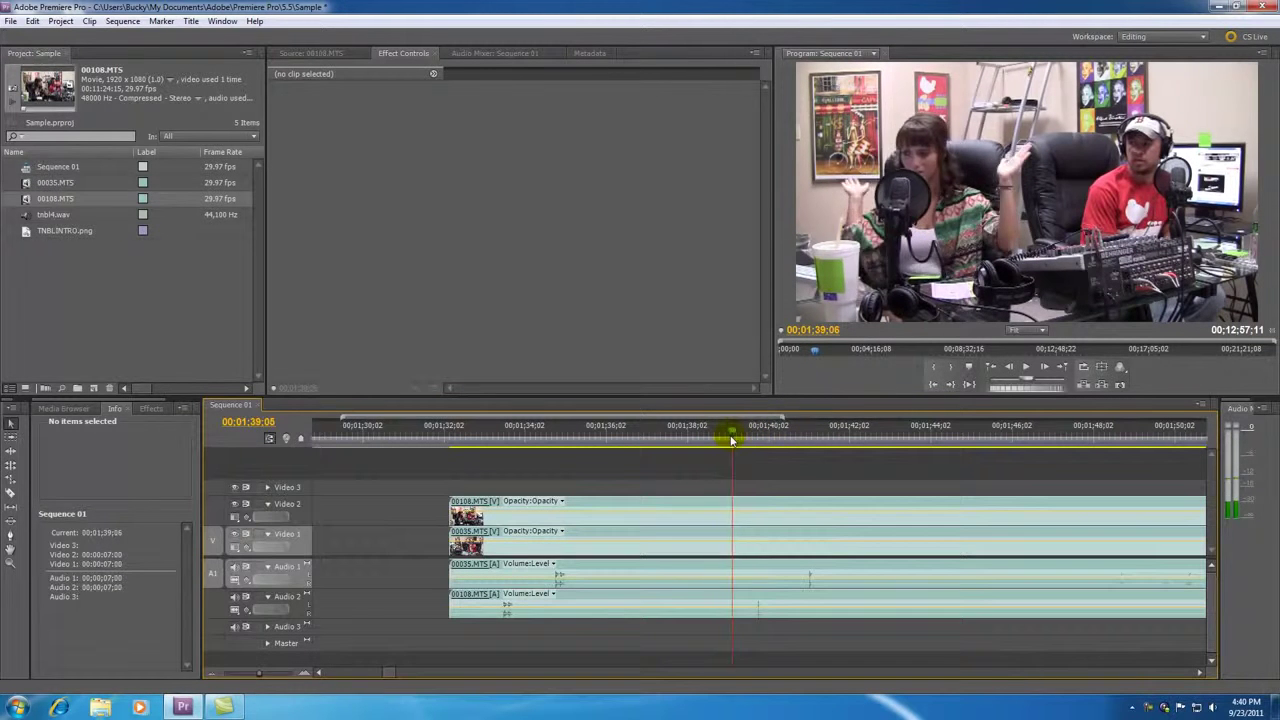
{"action": "left_click", "coordinate": [757, 607]}
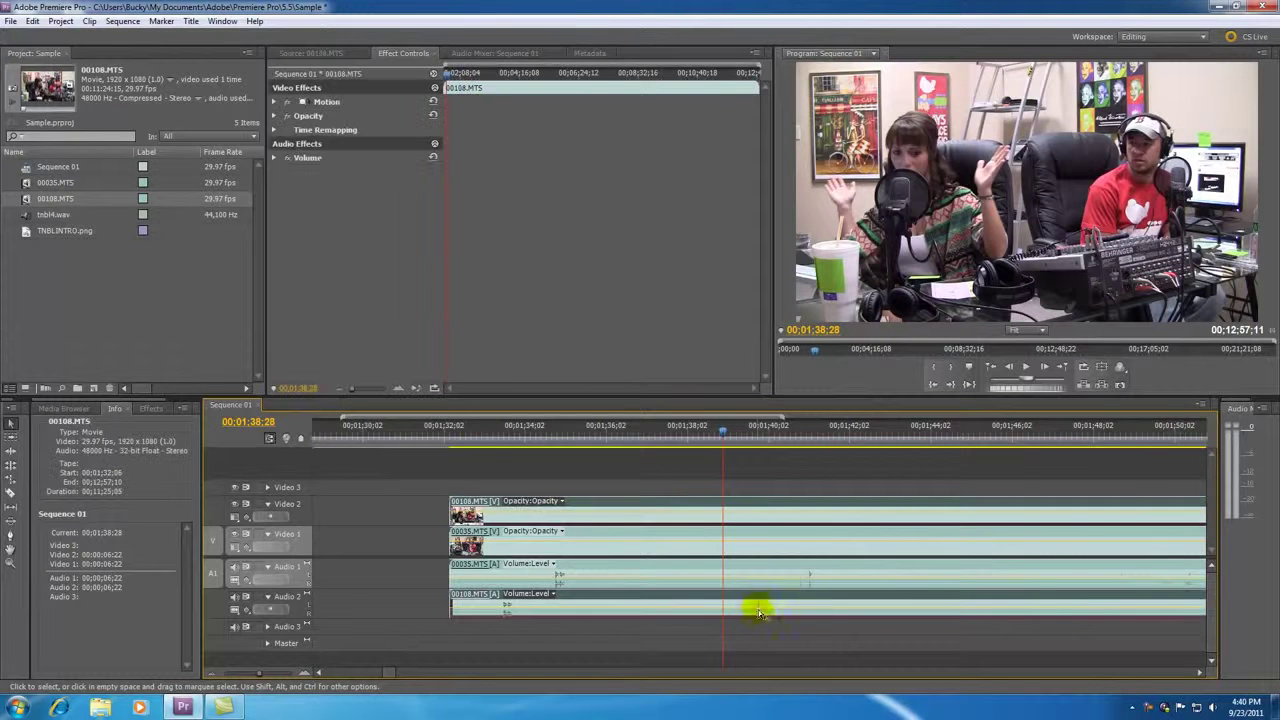
Step: Turn off snapping and shift 00035.MTS earlier to start at 00;01;30;27, bringing its clap spike close to that of 00108.MTS
{"action": "left_click", "coordinate": [811, 535]}
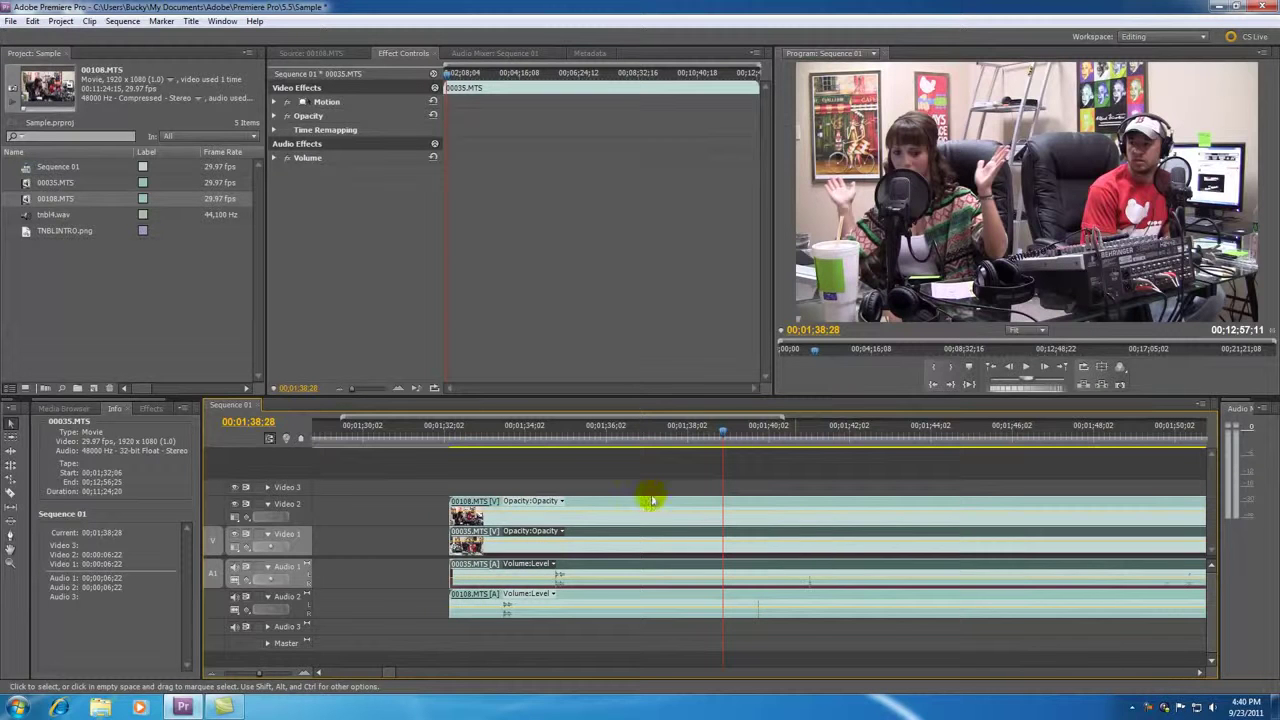
{"action": "left_click", "coordinate": [269, 440]}
{"action": "mouse_move", "coordinate": [766, 531]}
{"action": "left_mouse_down"}
{"action": "mouse_move", "coordinate": [737, 534]}
{"action": "mouse_move", "coordinate": [765, 543]}
{"action": "left_mouse_up"}
Step: Nudge 00108.MTS one frame earlier to start at 00;01;32;05, matching its clap spike to the one on Audio 1
{"action": "left_click_drag", "start_coordinate": [752, 429], "coordinate": [757, 429]}
{"action": "left_click_drag", "start_coordinate": [258, 674], "coordinate": [330, 674]}
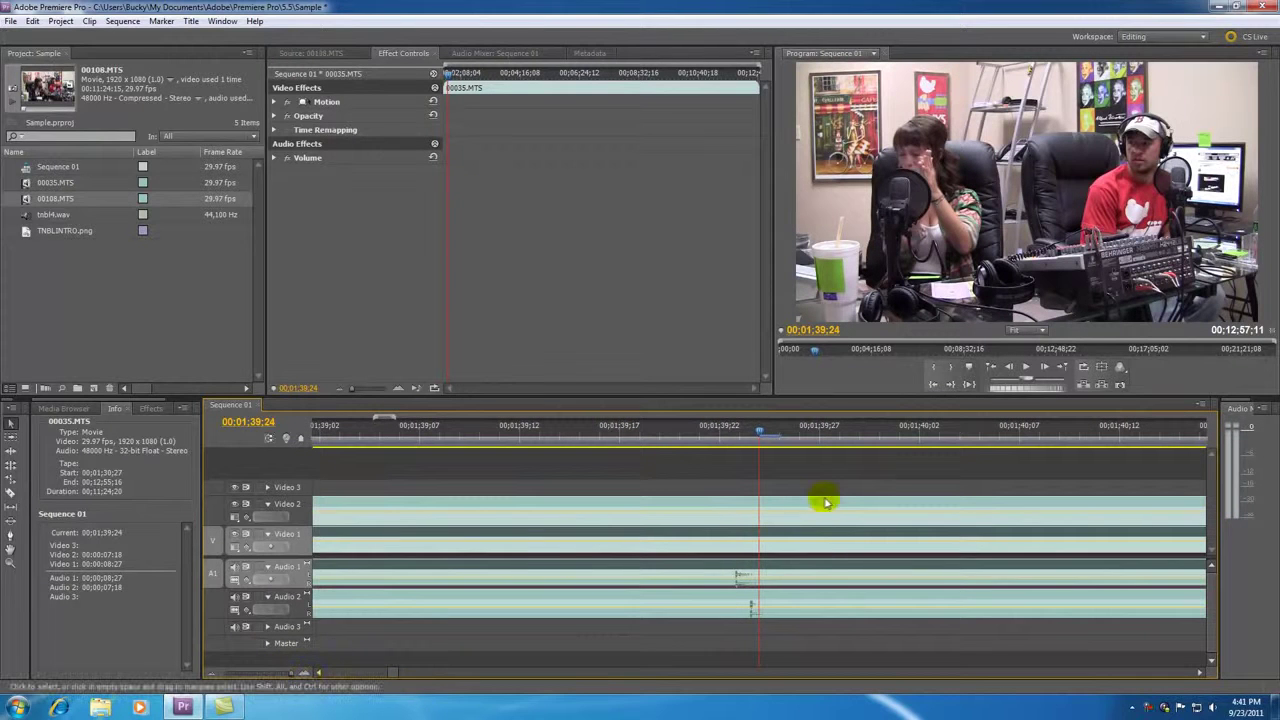
{"action": "left_click", "coordinate": [805, 604]}
{"action": "left_click_drag", "start_coordinate": [760, 430], "coordinate": [817, 429]}
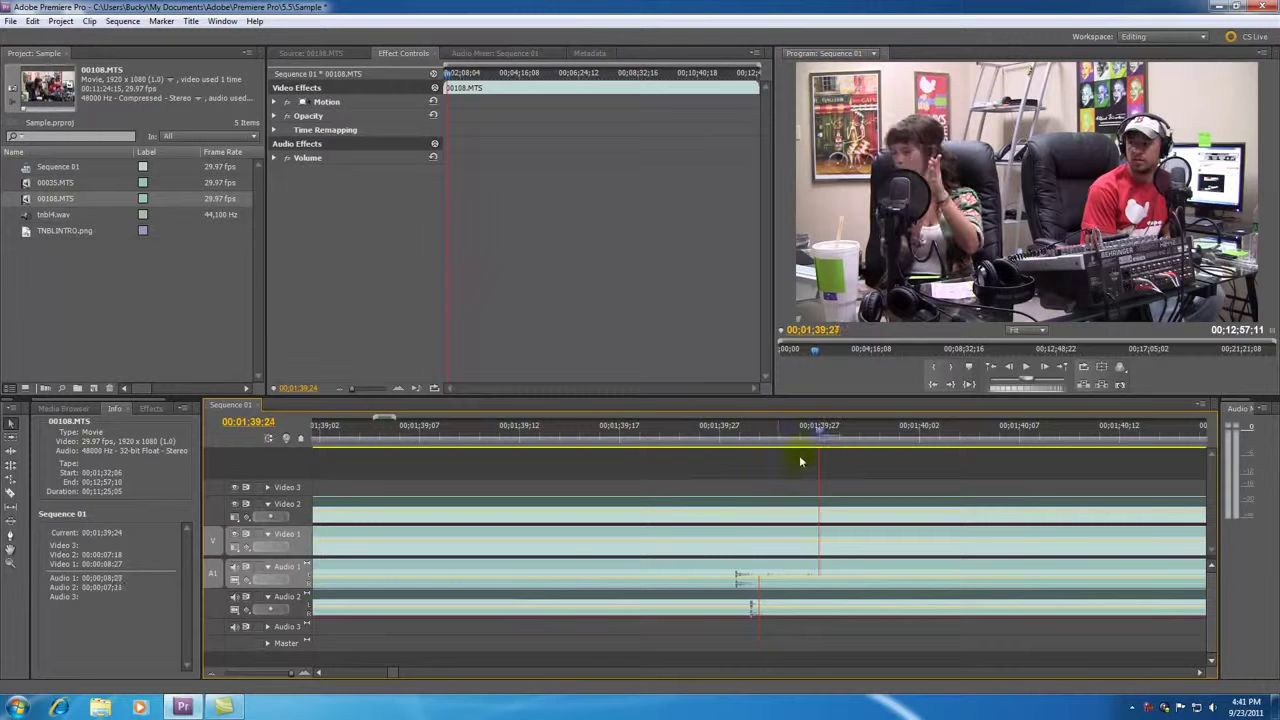
{"action": "left_click", "coordinate": [771, 486]}
{"action": "left_click", "coordinate": [801, 600]}
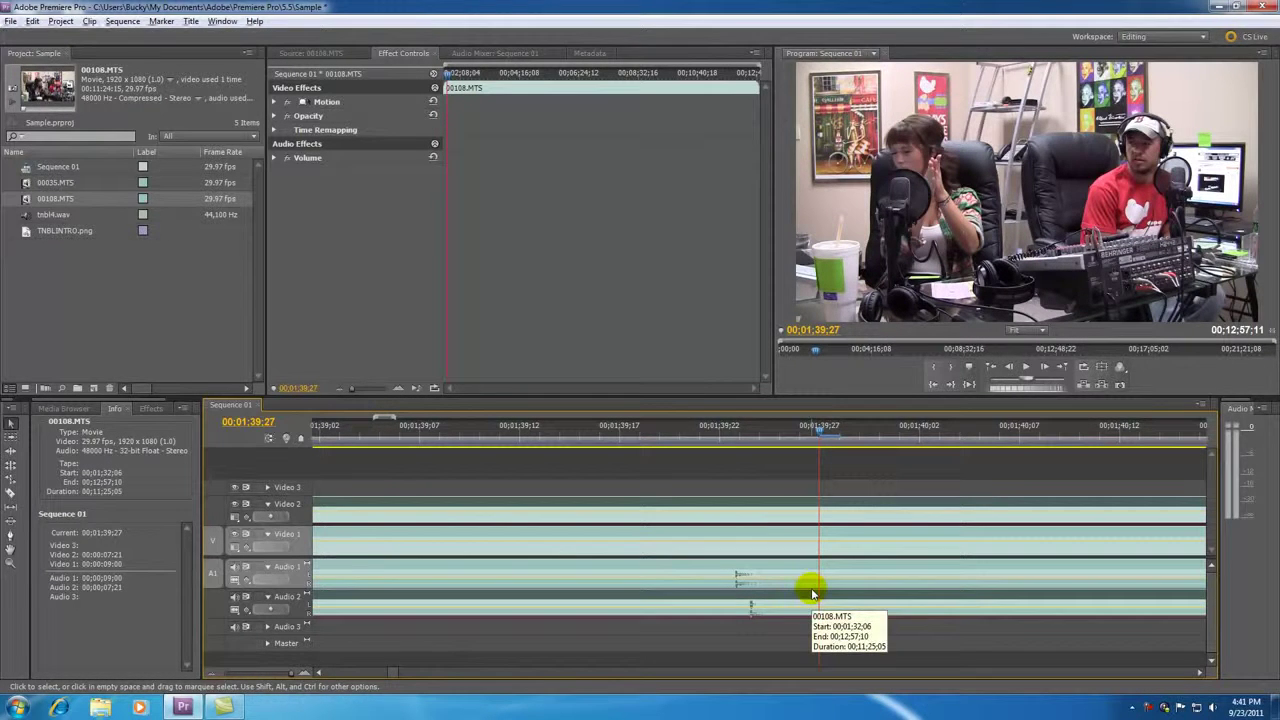
{"action": "key", "text": "alt+Left"}
{"action": "key", "text": "alt+Left"}
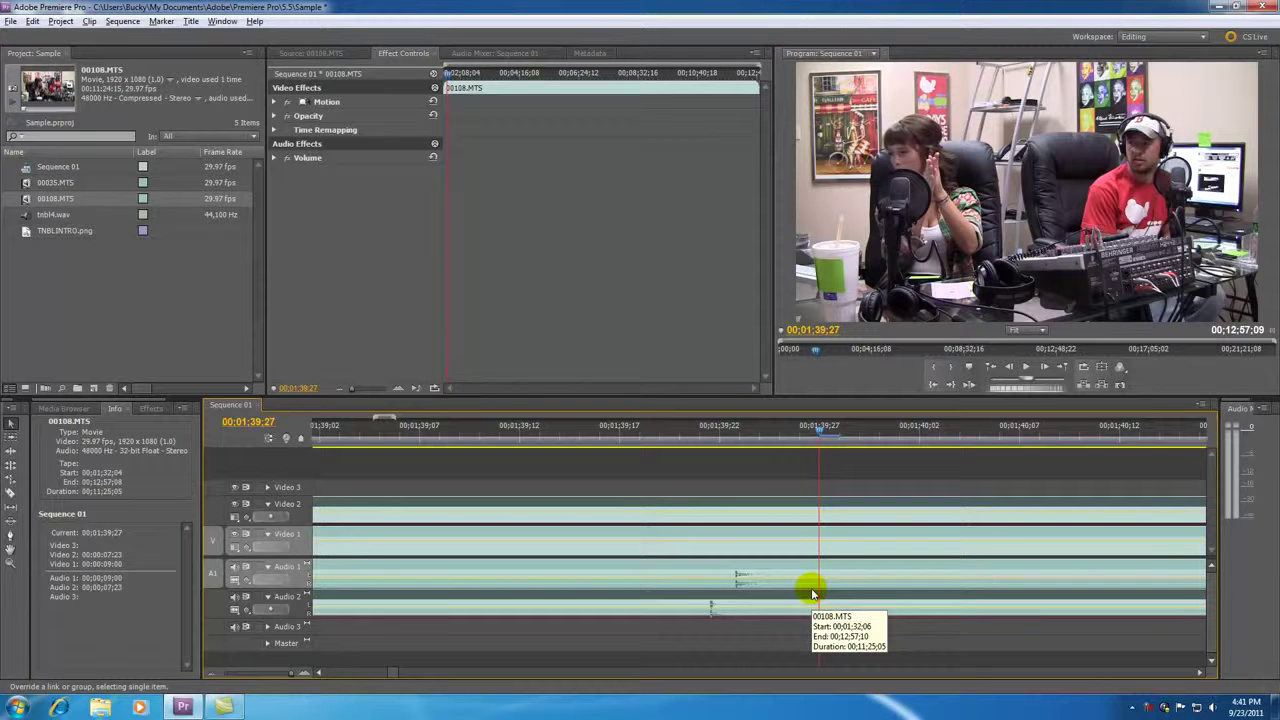
{"action": "key", "text": "alt+Right"}
{"action": "key", "text": "alt+Right"}
{"action": "key", "text": "alt+Left"}
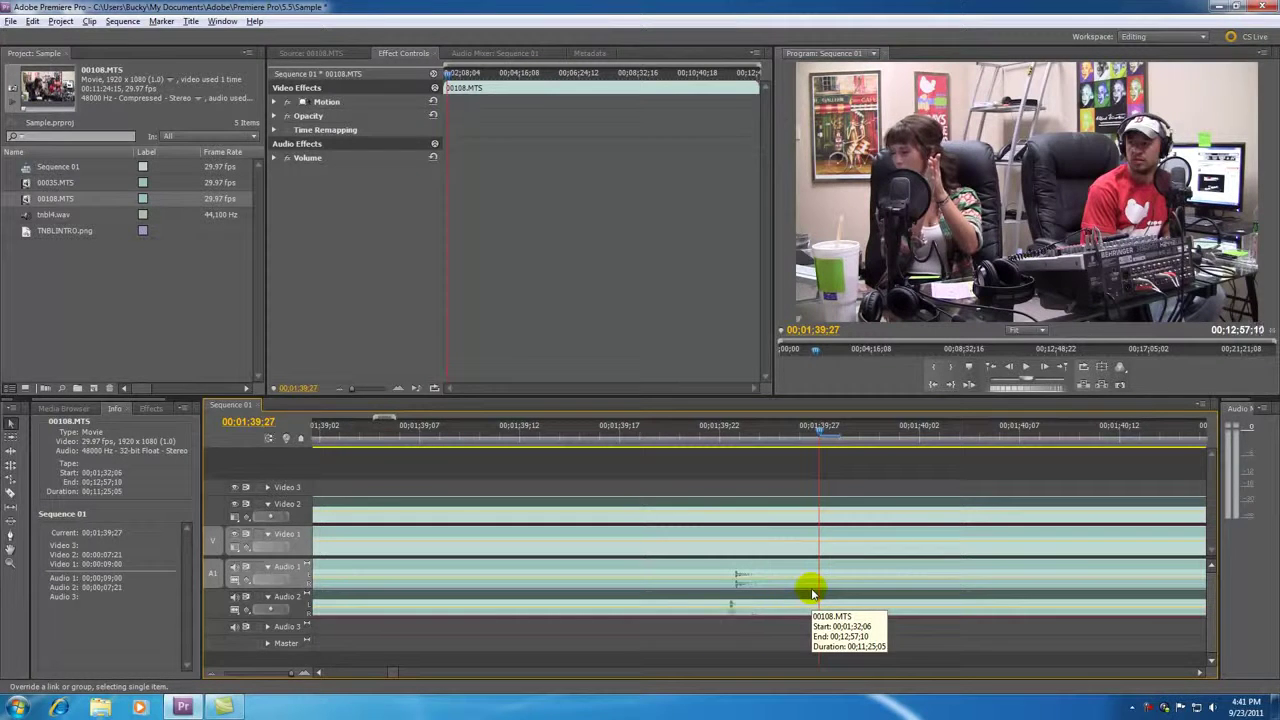
Step: Play the sequence from about 00;01;54;22 and inspect the claps near 00;01;39;20 to check the sync of both camera clips
{"action": "mouse_move", "coordinate": [759, 436]}
{"action": "left_mouse_down"}
{"action": "mouse_move", "coordinate": [723, 434]}
{"action": "mouse_move", "coordinate": [740, 434]}
{"action": "left_mouse_up"}
{"action": "left_click_drag", "start_coordinate": [270, 684], "coordinate": [245, 677]}
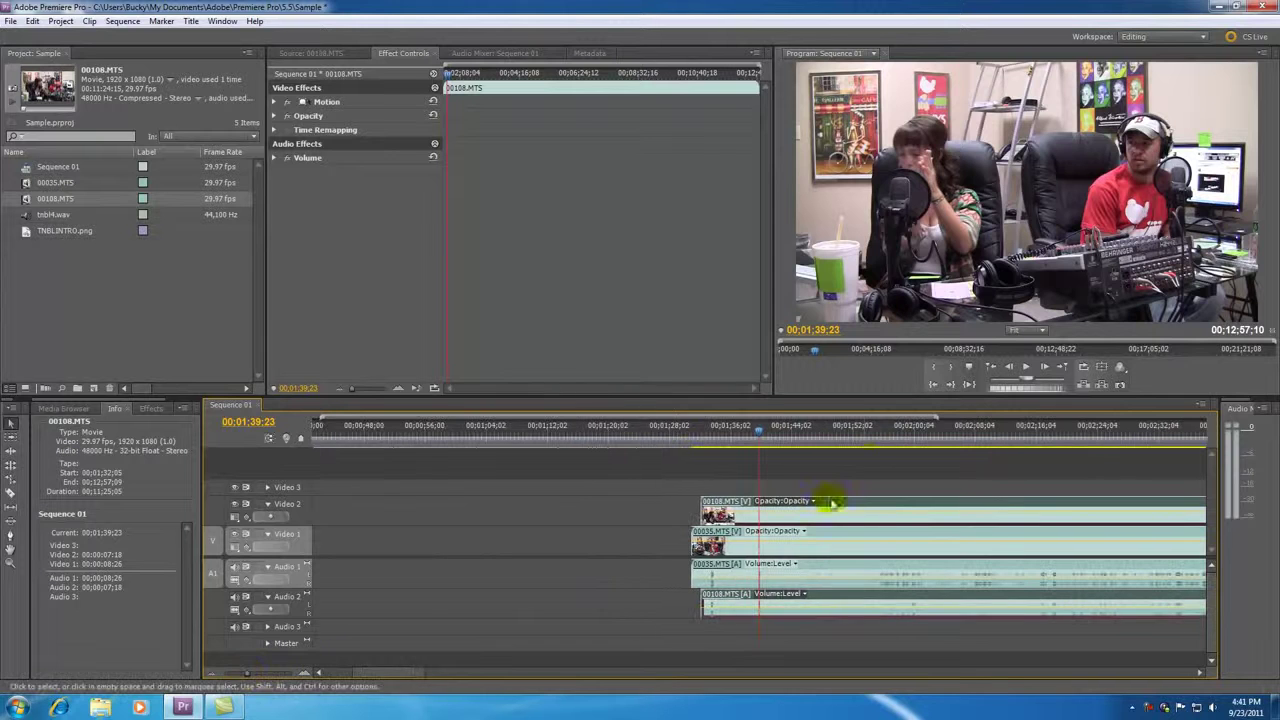
{"action": "left_click", "coordinate": [875, 432]}
{"action": "key", "text": "space"}
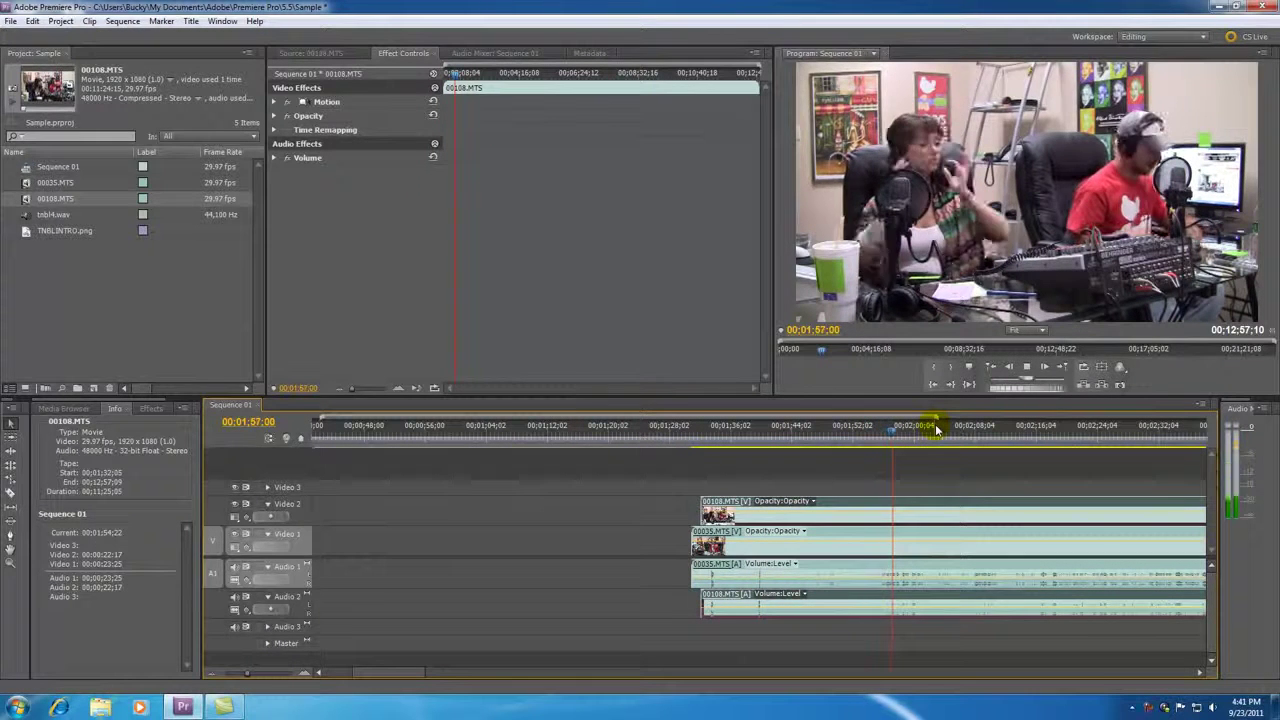
{"action": "key", "text": "space"}
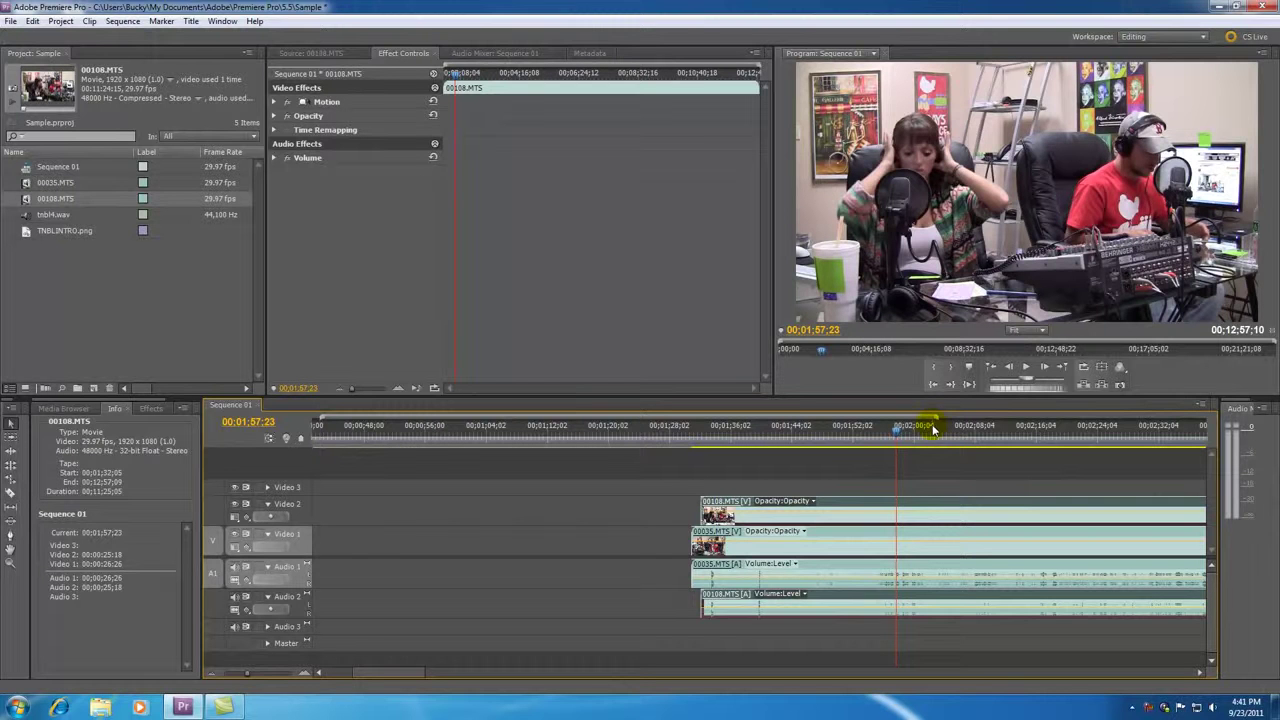
{"action": "left_click", "coordinate": [760, 433]}
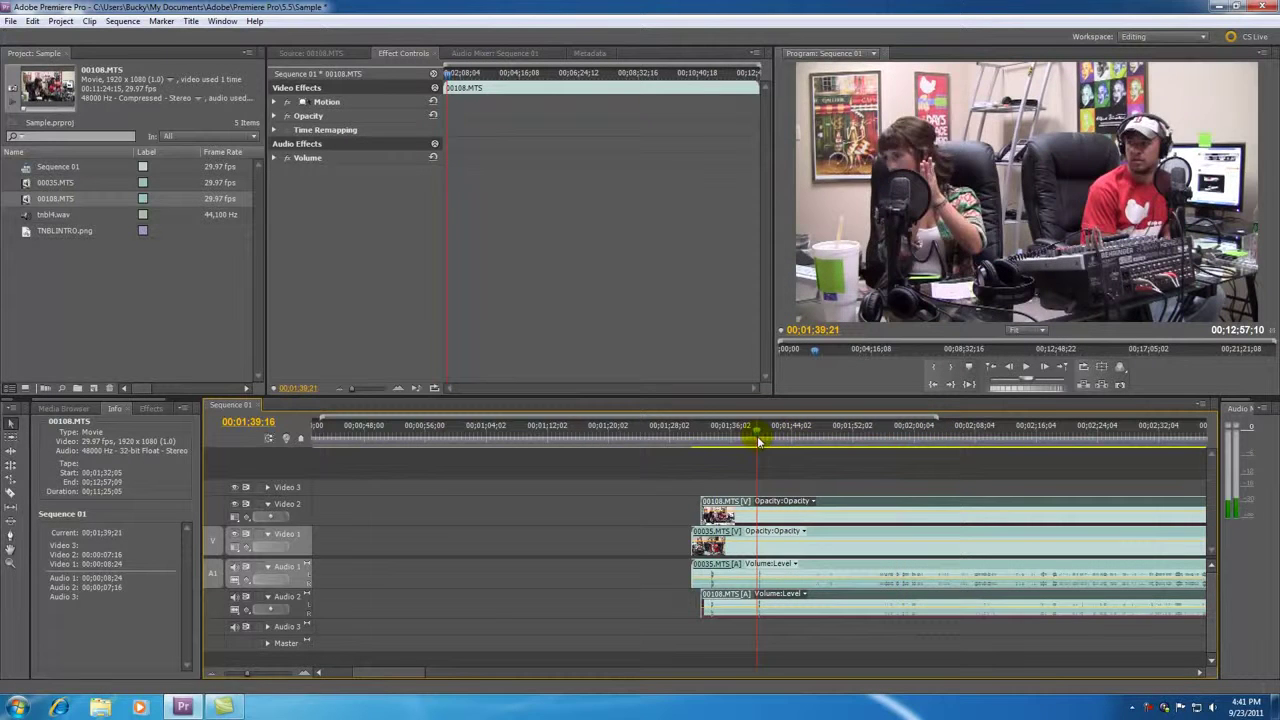
{"action": "left_click_drag", "start_coordinate": [246, 673], "coordinate": [263, 673]}
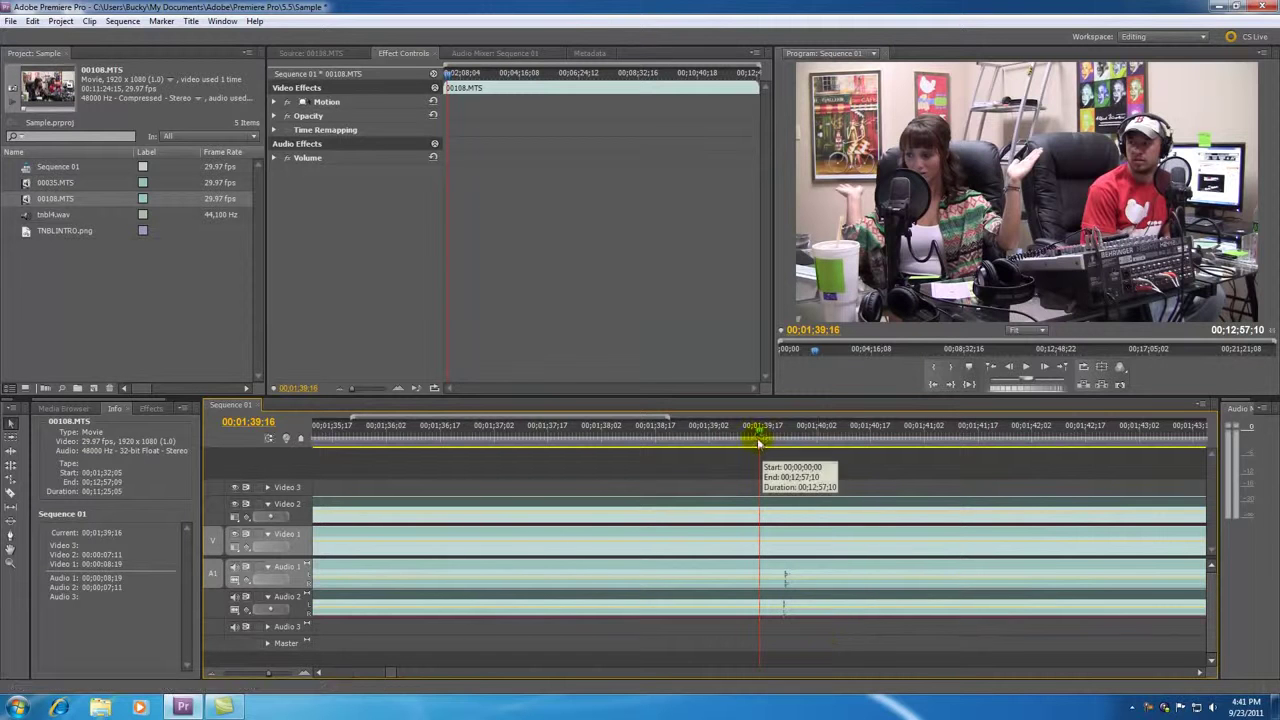
{"action": "left_click_drag", "start_coordinate": [268, 673], "coordinate": [252, 678]}
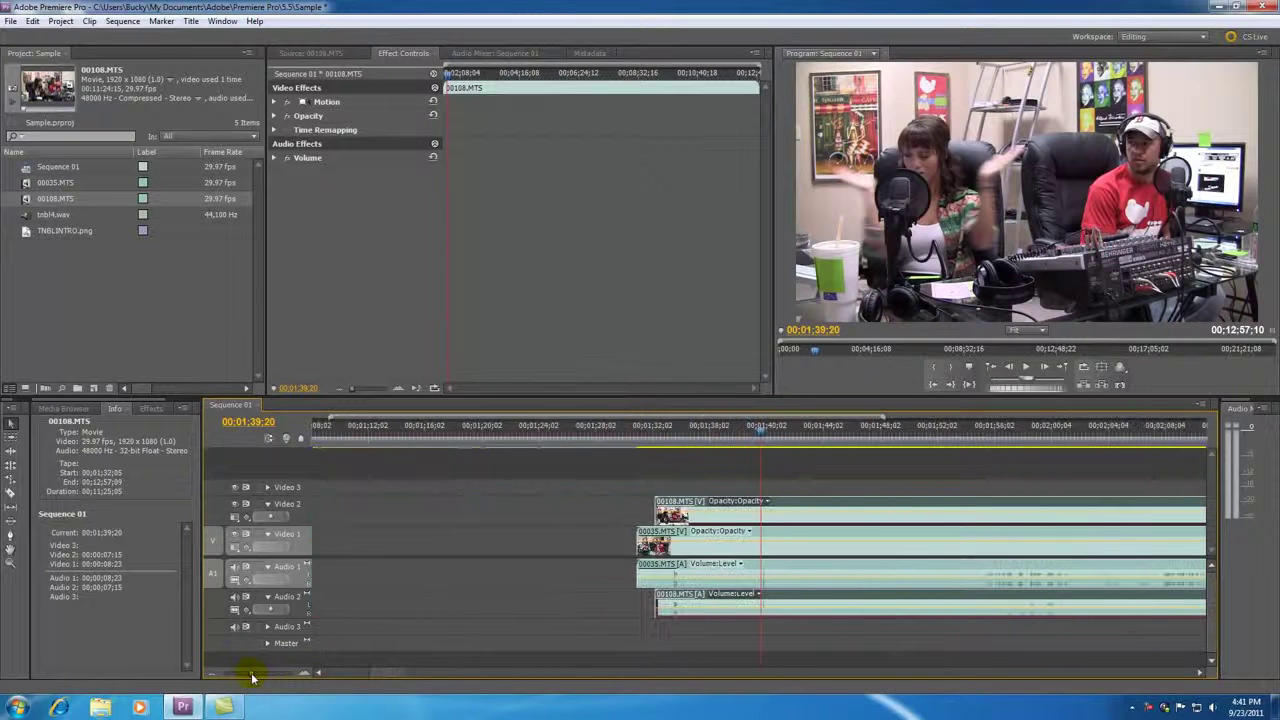
{"action": "left_click_drag", "start_coordinate": [603, 571], "coordinate": [569, 591]}
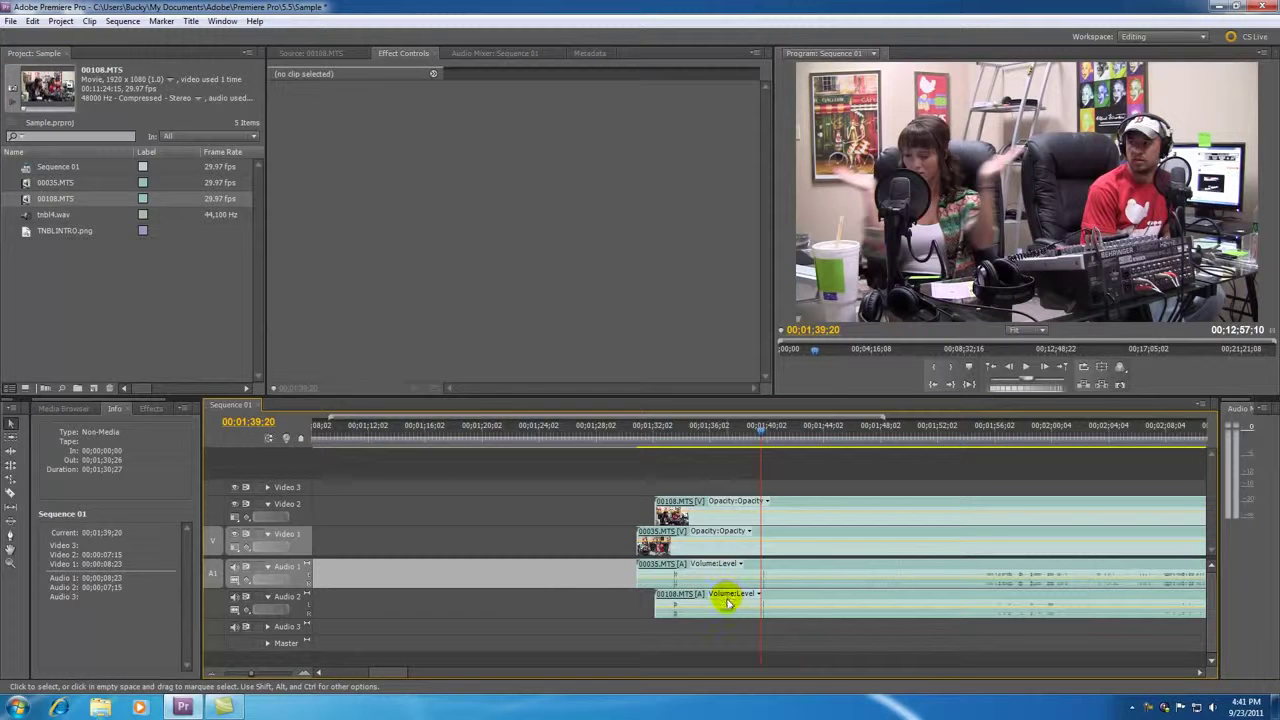
Step: Add tnbl4.wav on a new Audio 4 track, expand the track, and move the clip to start at about 00;01;11;15
{"action": "left_click", "coordinate": [42, 217]}
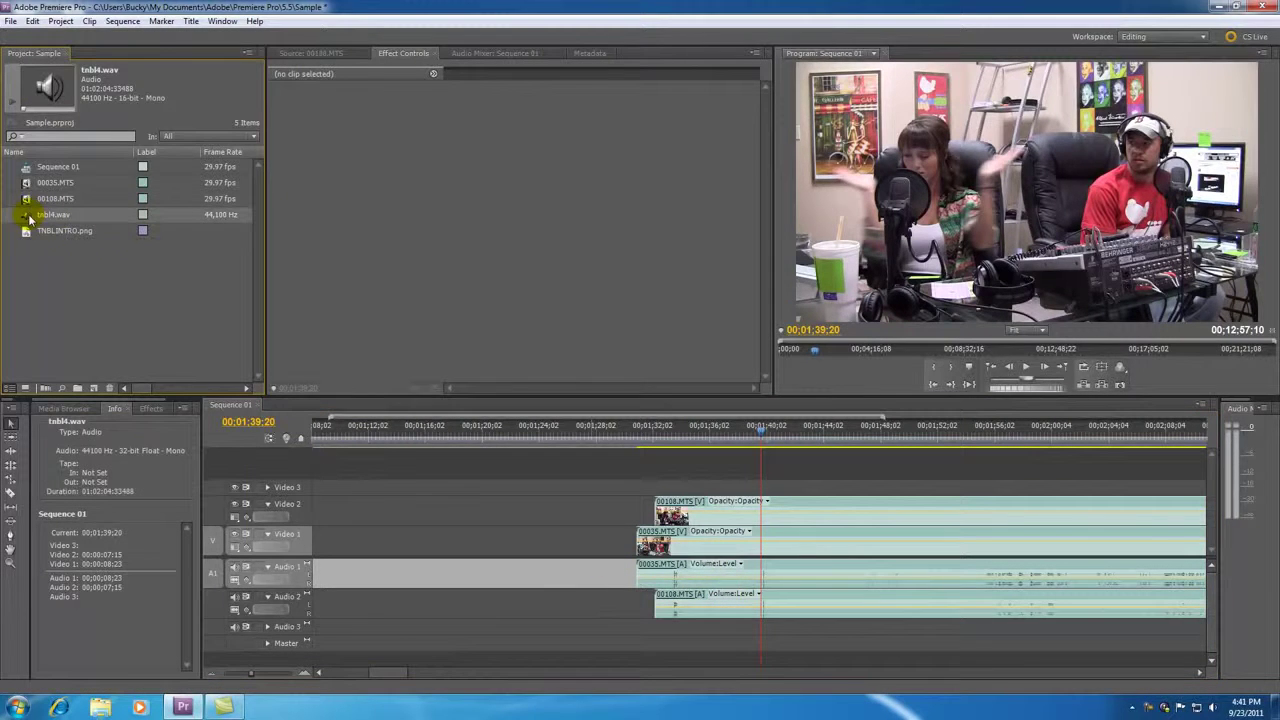
{"action": "left_click_drag", "start_coordinate": [596, 585], "coordinate": [640, 664]}
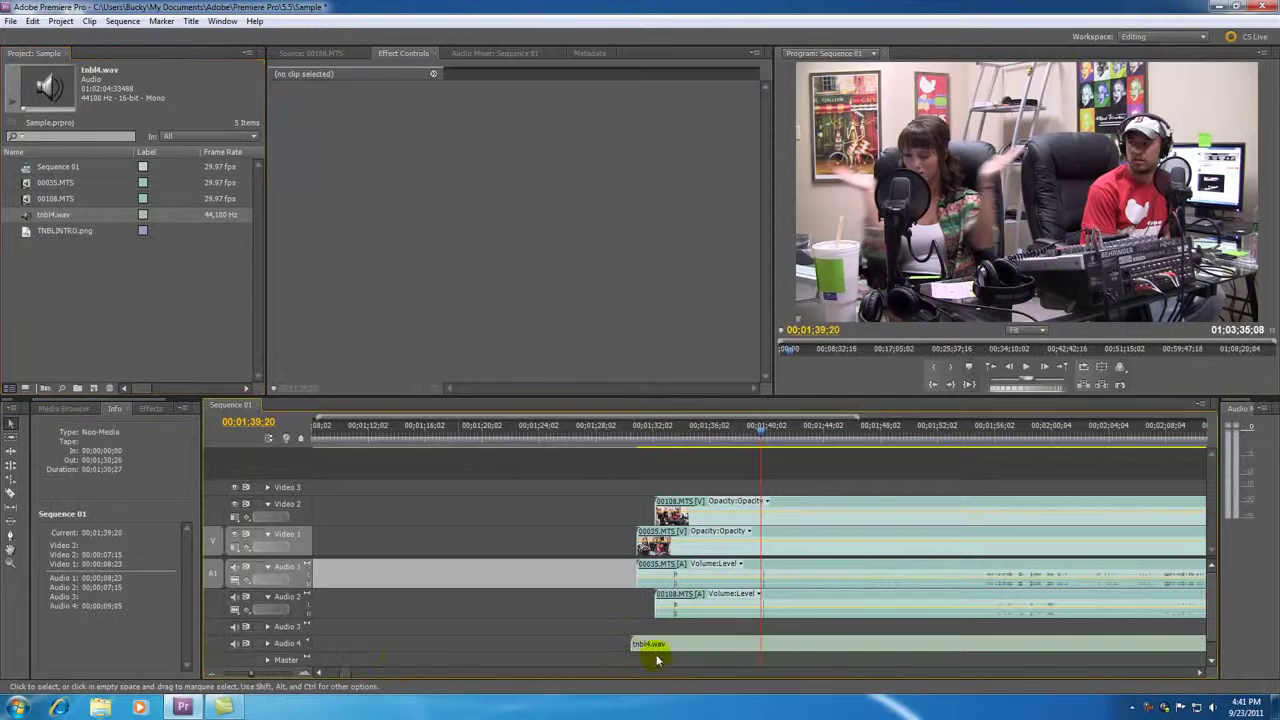
{"action": "left_click", "coordinate": [267, 646]}
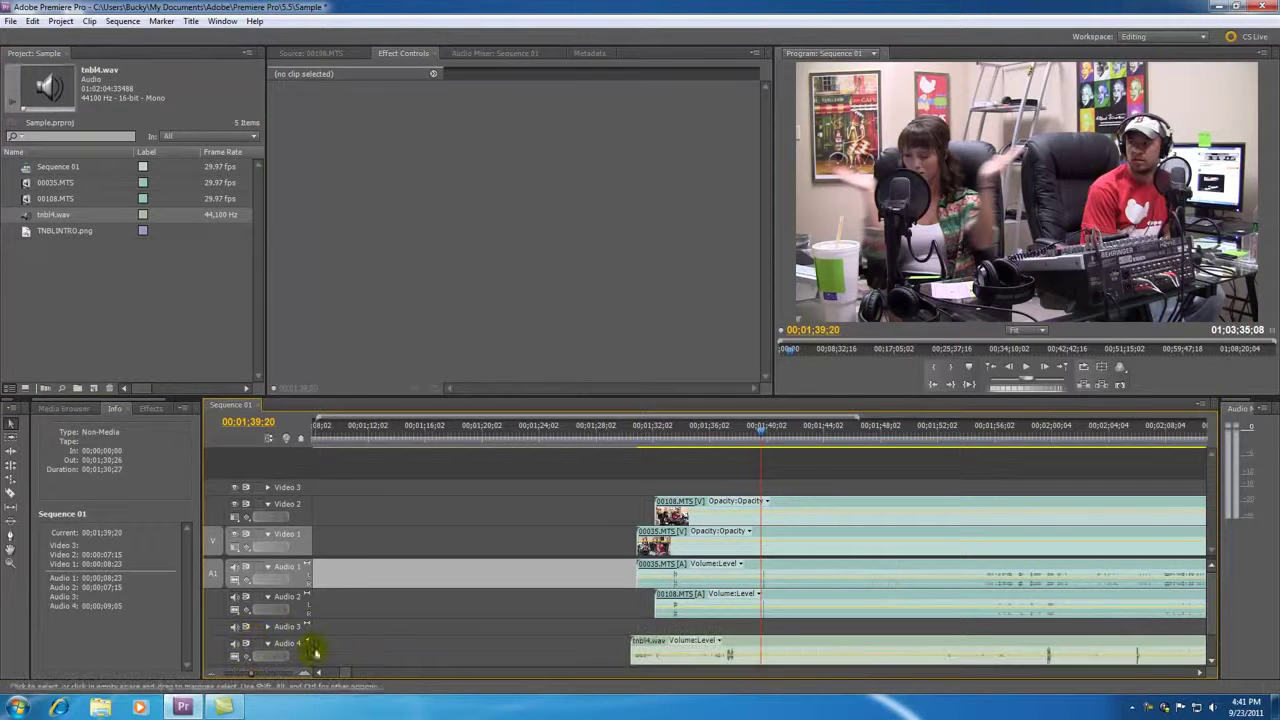
{"action": "left_click", "coordinate": [883, 645]}
{"action": "left_click_drag", "start_coordinate": [883, 645], "coordinate": [609, 651]}
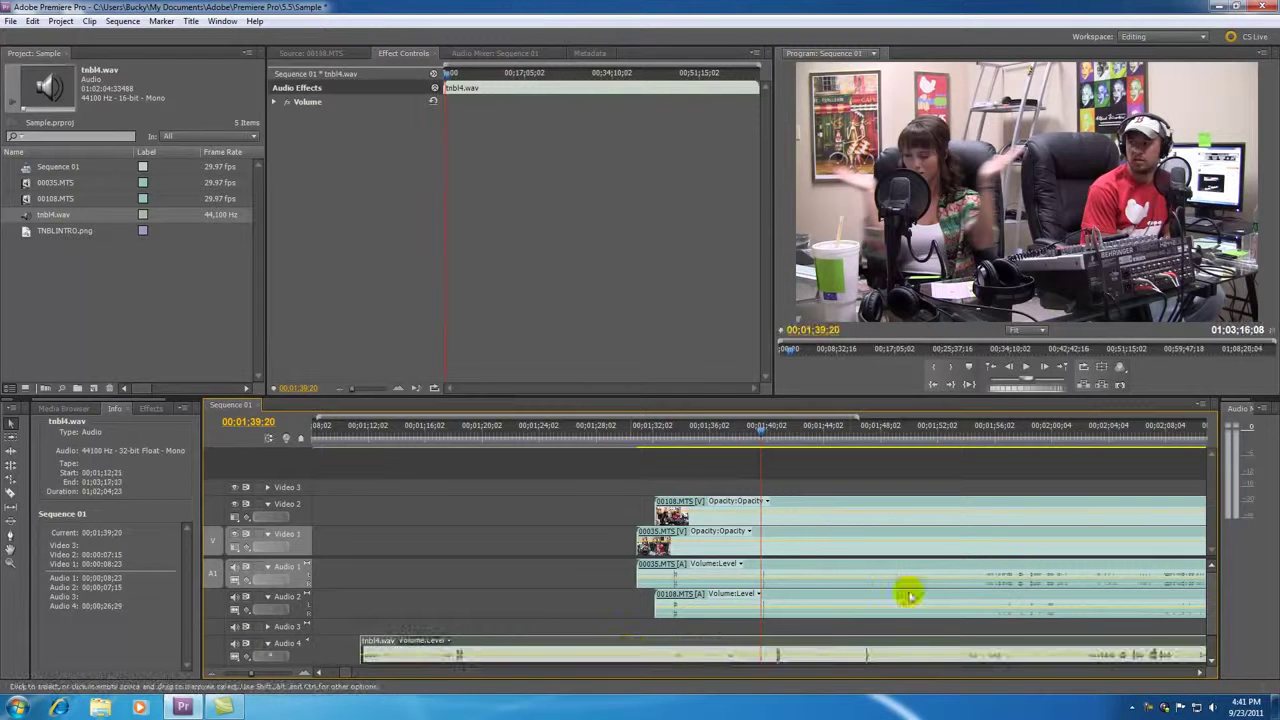
Step: Play the sequence from 00;01;39;20 to 00;01;47;15 to identify the clap spike in the tnbl4.wav waveform
{"action": "key", "text": "space"}
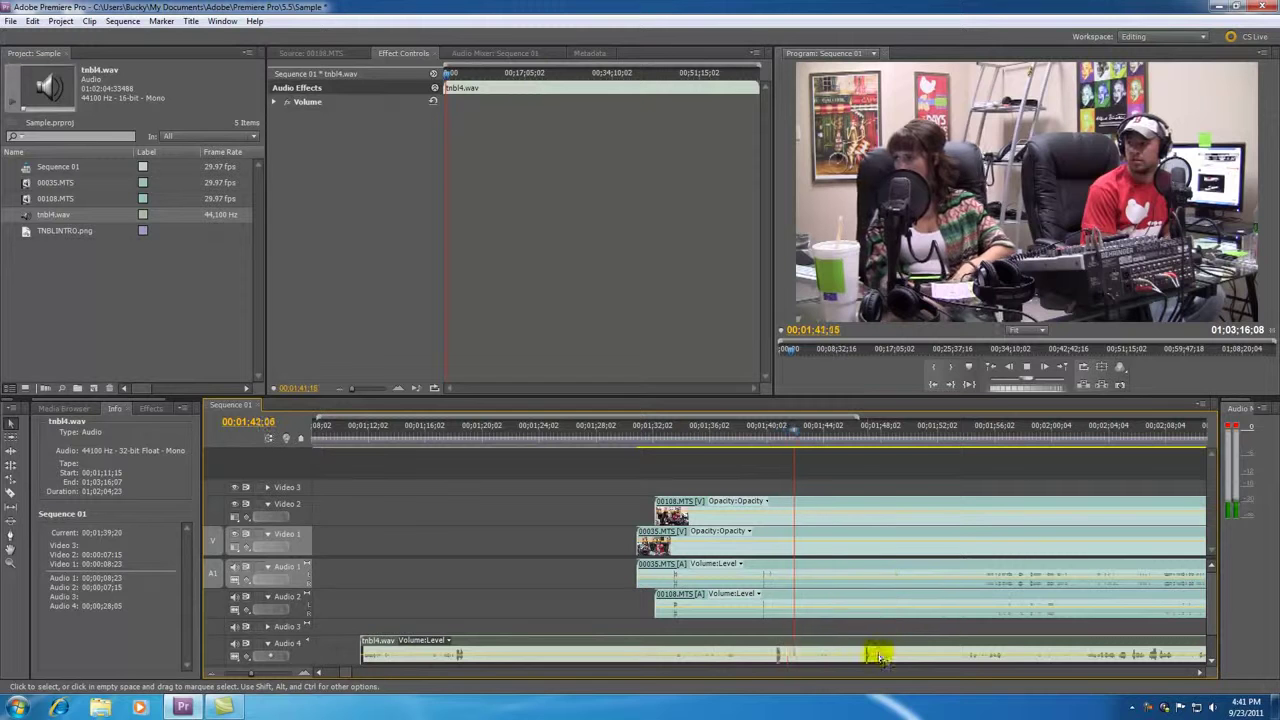
{"action": "key", "text": "space"}
{"action": "key", "text": "space"}
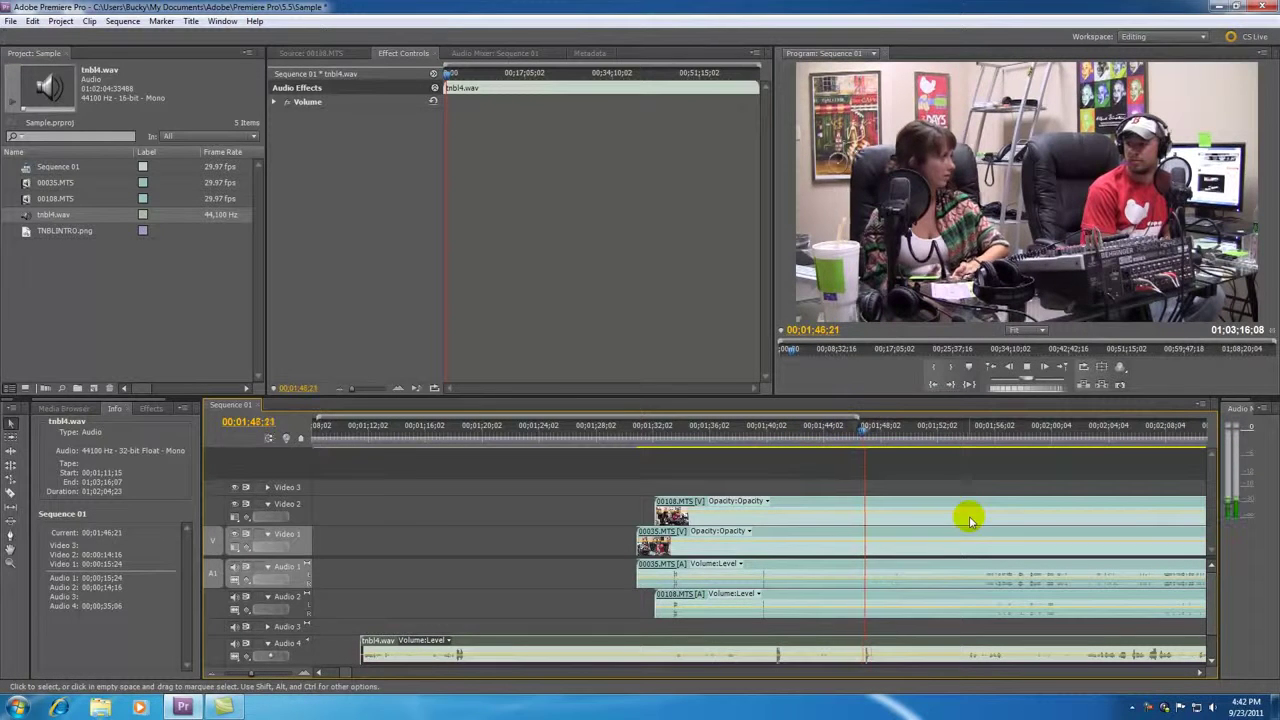
{"action": "key", "text": "space"}
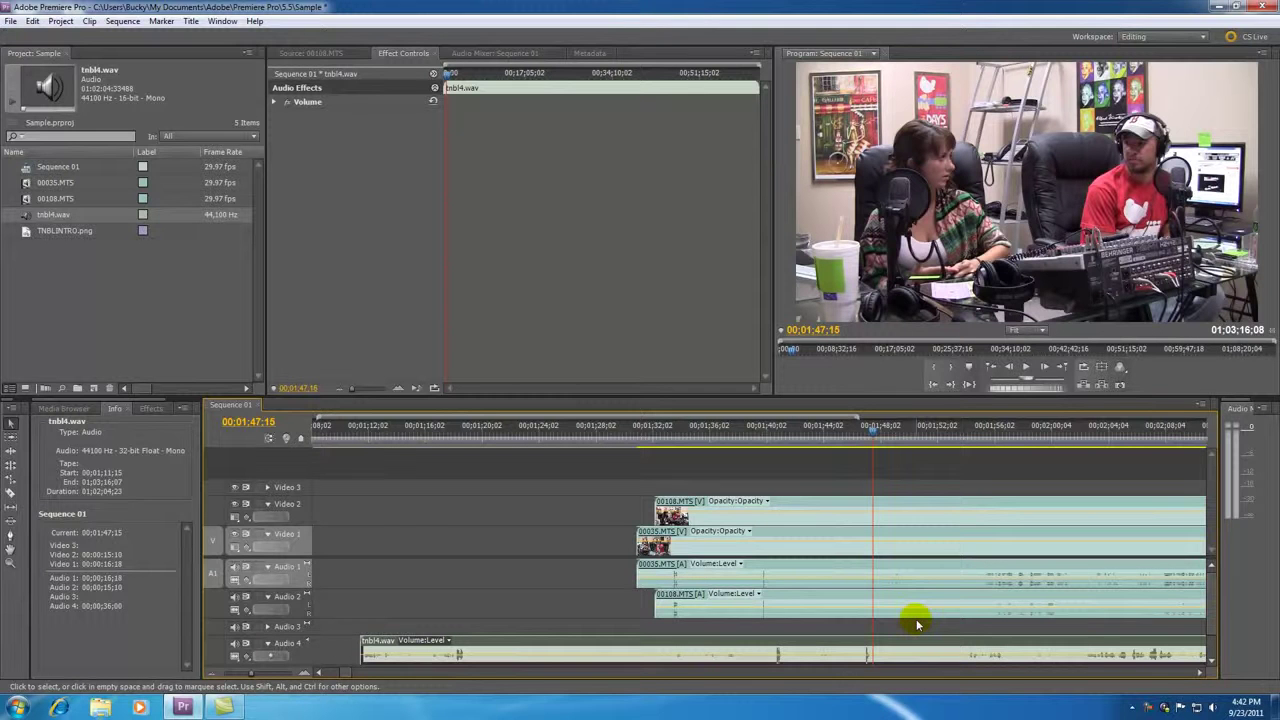
{"action": "left_click", "coordinate": [866, 654]}
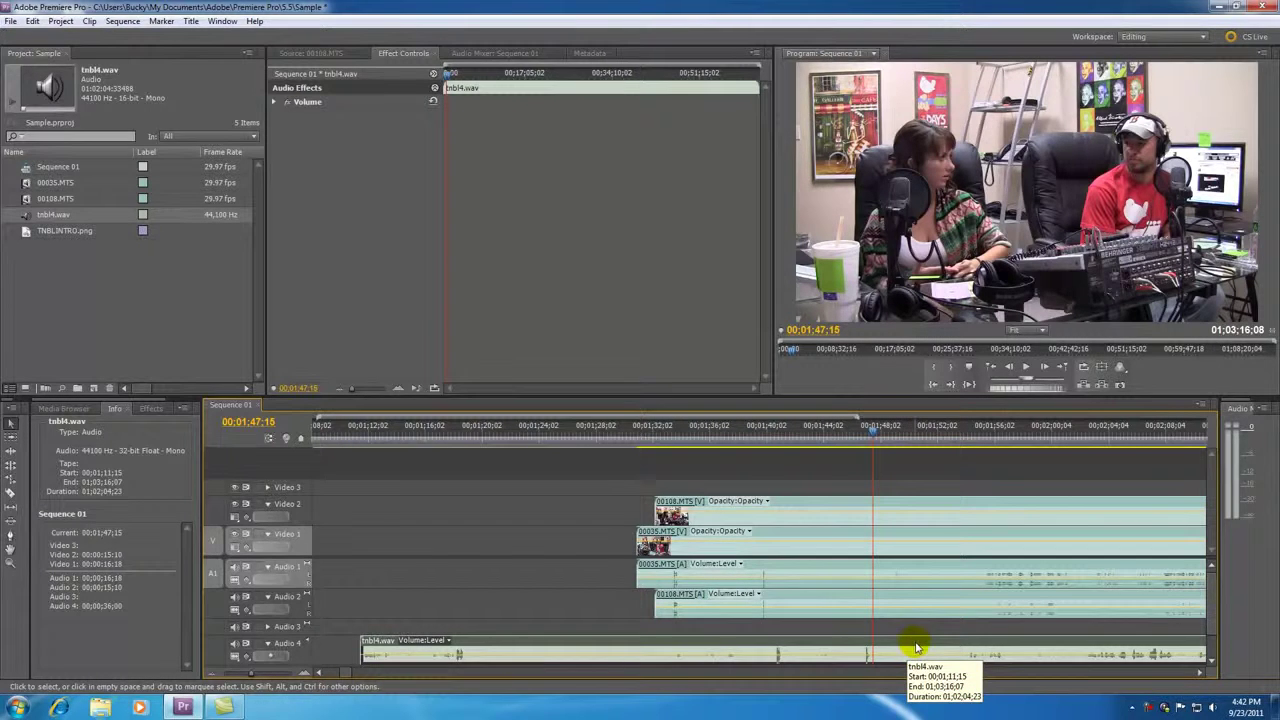
Step: Move tnbl4.wav earlier to start at about 00;01;04;28, bringing its clap spike near the camera clips' claps
{"action": "left_click_drag", "start_coordinate": [921, 648], "coordinate": [849, 650]}
{"action": "left_click_drag", "start_coordinate": [256, 678], "coordinate": [250, 674]}
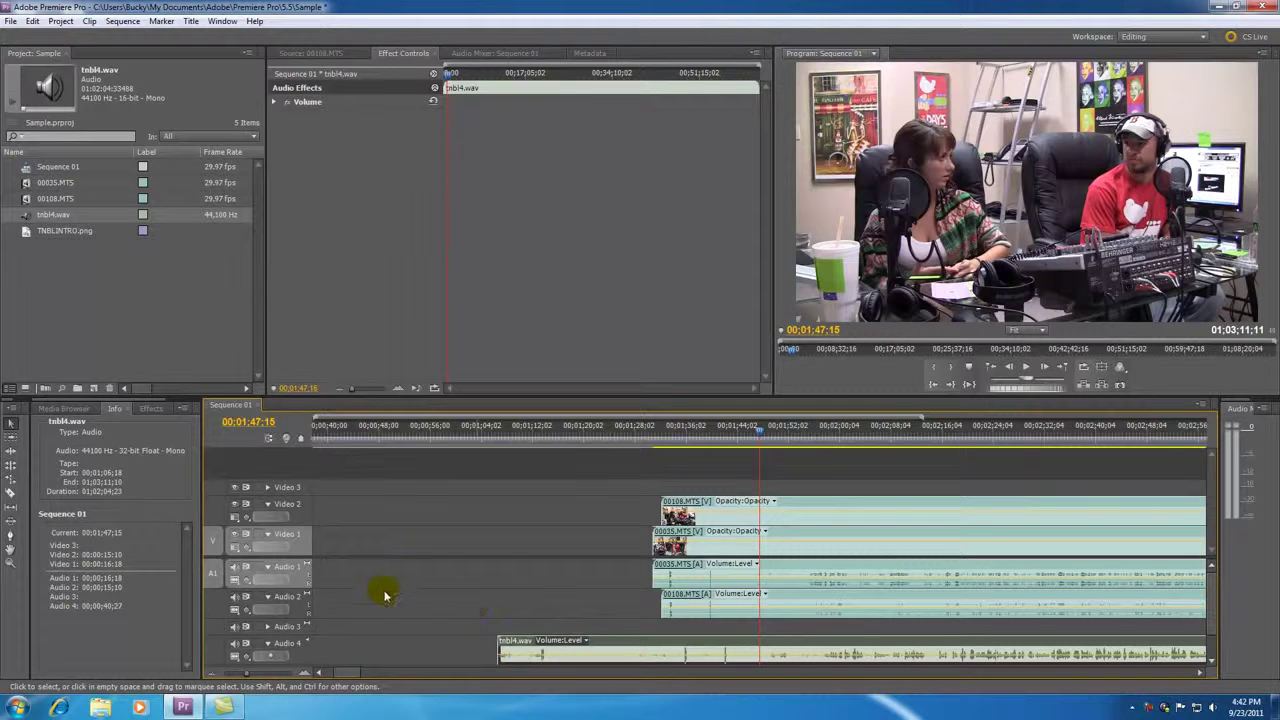
{"action": "mouse_move", "coordinate": [740, 647]}
{"action": "left_mouse_down"}
{"action": "mouse_move", "coordinate": [640, 649]}
{"action": "mouse_move", "coordinate": [757, 652]}
{"action": "mouse_move", "coordinate": [730, 648]}
{"action": "left_mouse_up"}
{"action": "left_click", "coordinate": [716, 440]}
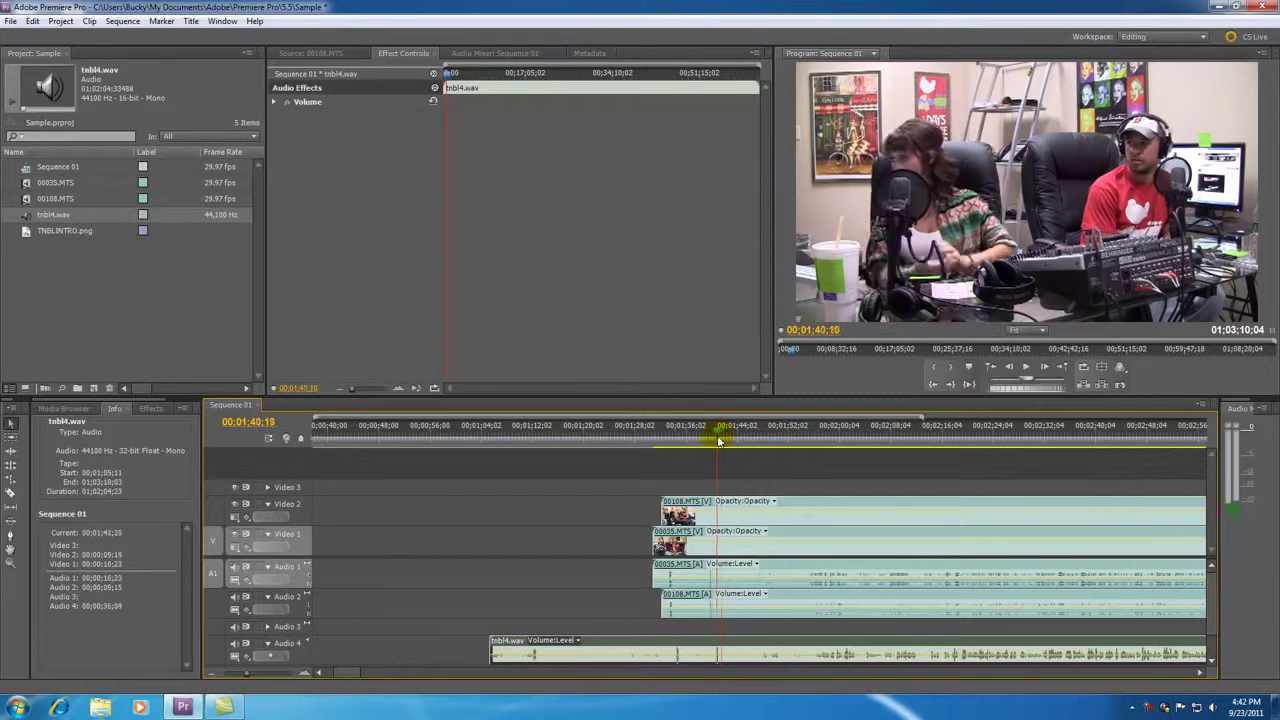
{"action": "left_click_drag", "start_coordinate": [716, 440], "coordinate": [720, 446]}
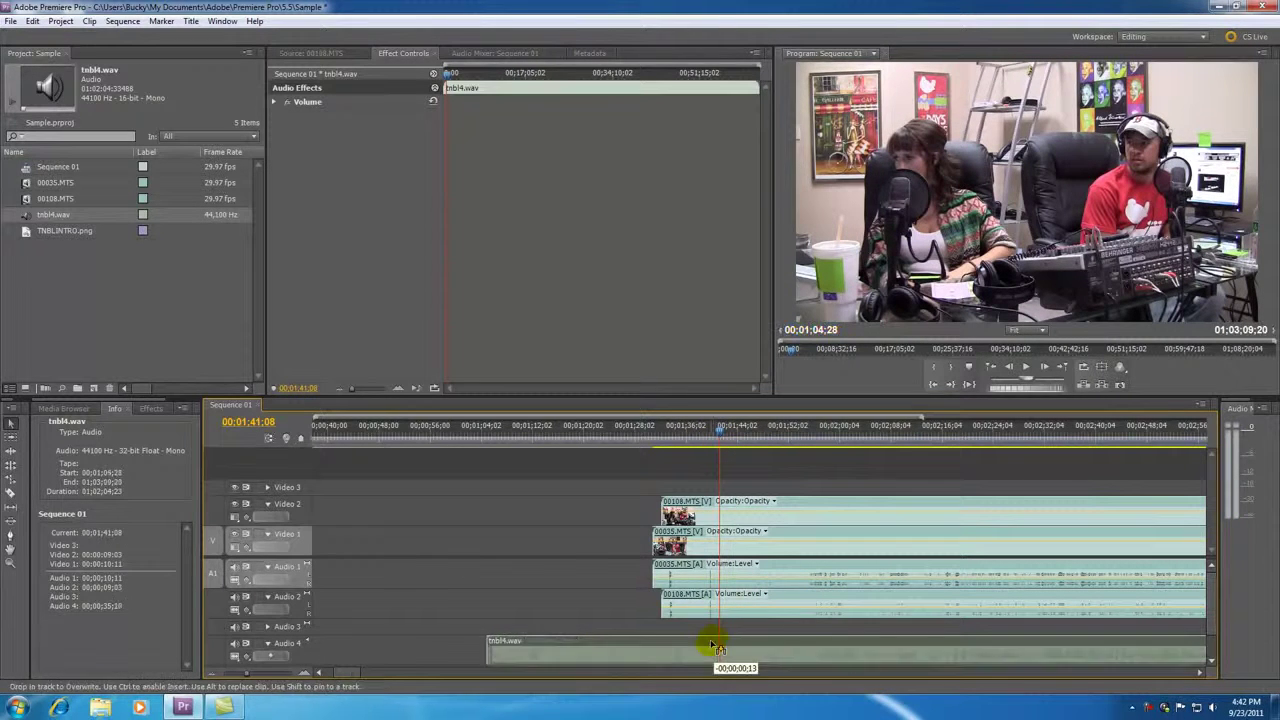
{"action": "left_click", "coordinate": [712, 441]}
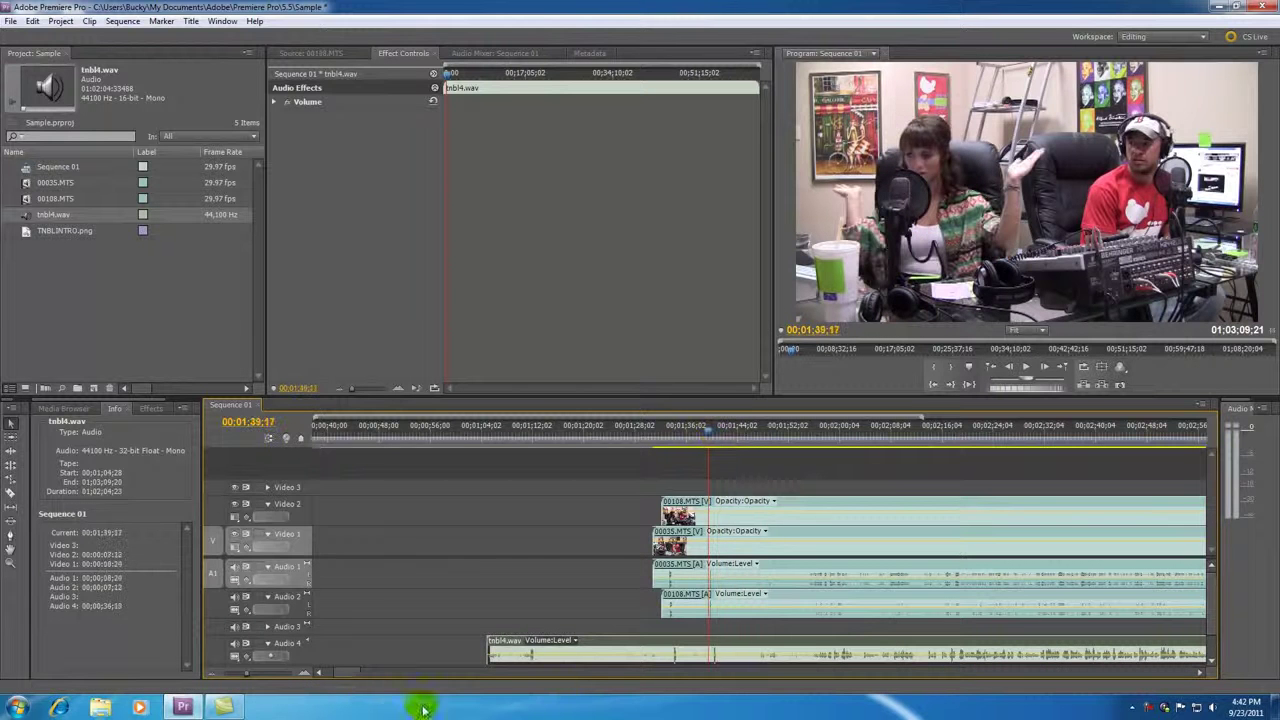
Step: Nudge tnbl4.wav frame by frame to start at 00;01;04;08 so its clap spike lines up with the camera audio
{"action": "left_click_drag", "start_coordinate": [250, 677], "coordinate": [283, 678]}
{"action": "left_click", "coordinate": [881, 634]}
{"action": "key", "text": "alt"}
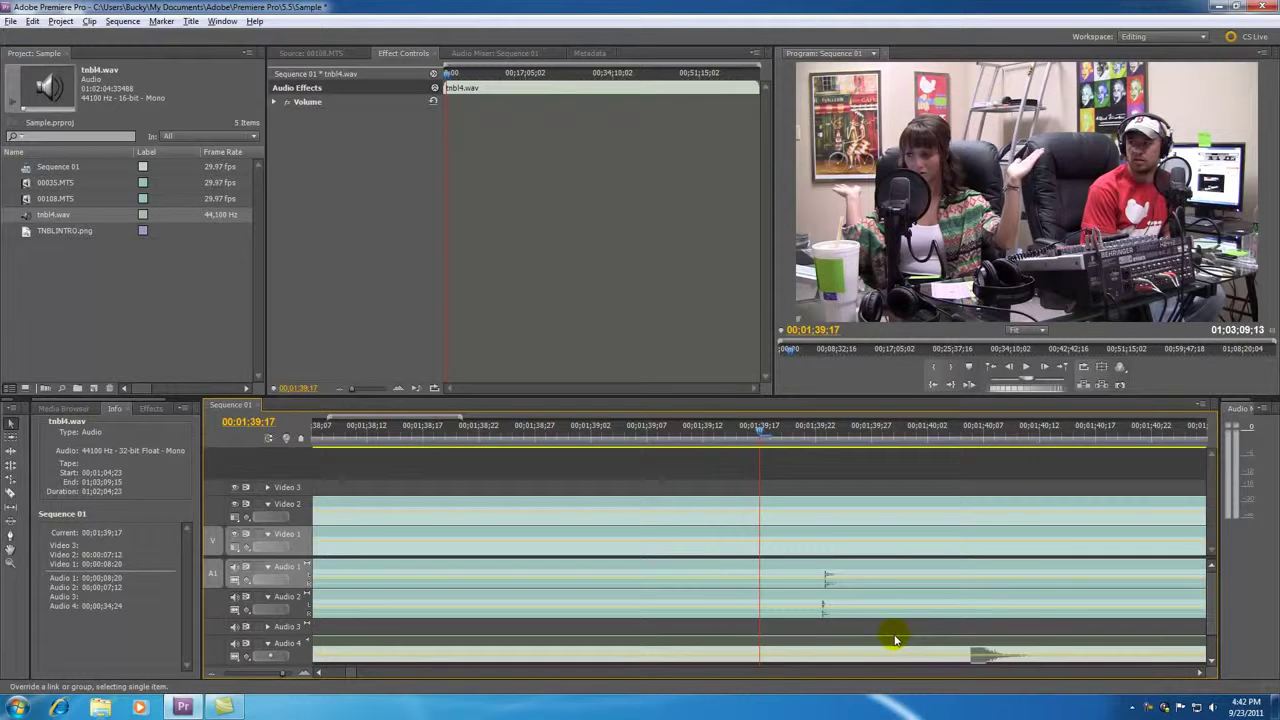
{"action": "left_click_drag", "start_coordinate": [895, 640], "coordinate": [895, 640]}
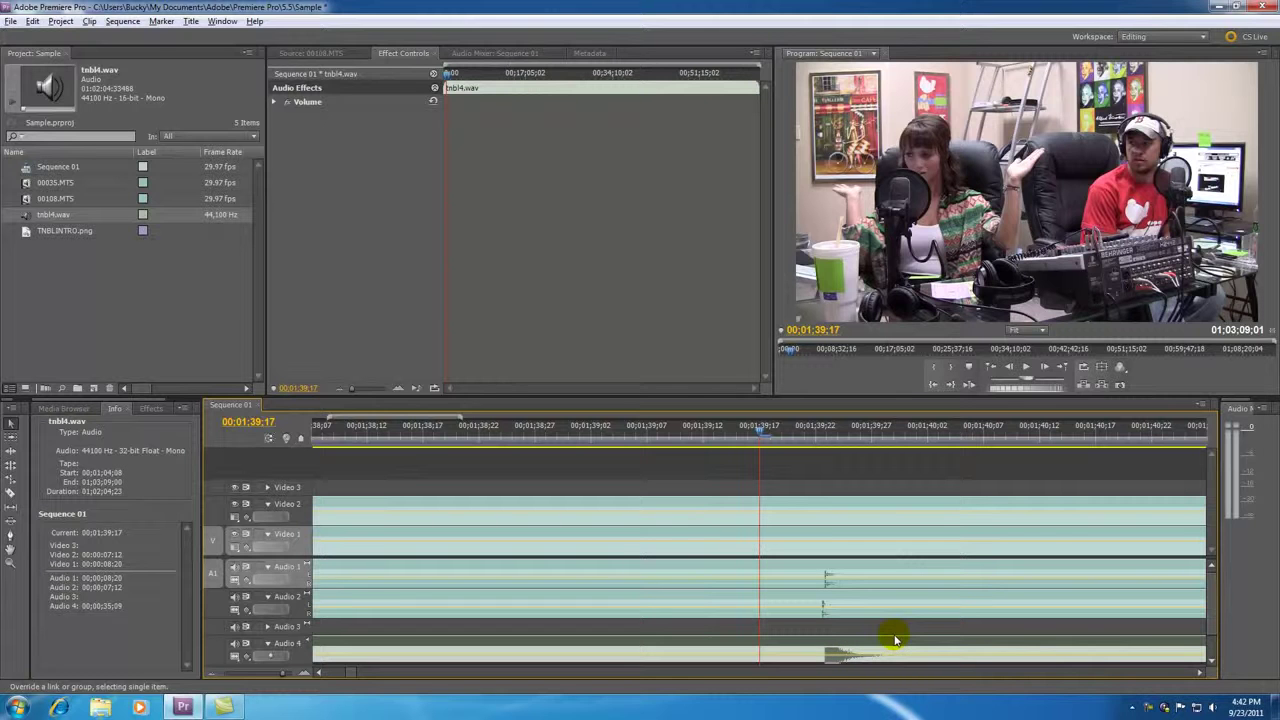
Step: Examine the three clap spikes up close around 00;01;39;22 to check the alignment of Audio 1, Audio 2 and Audio 4
{"action": "left_click", "coordinate": [826, 432]}
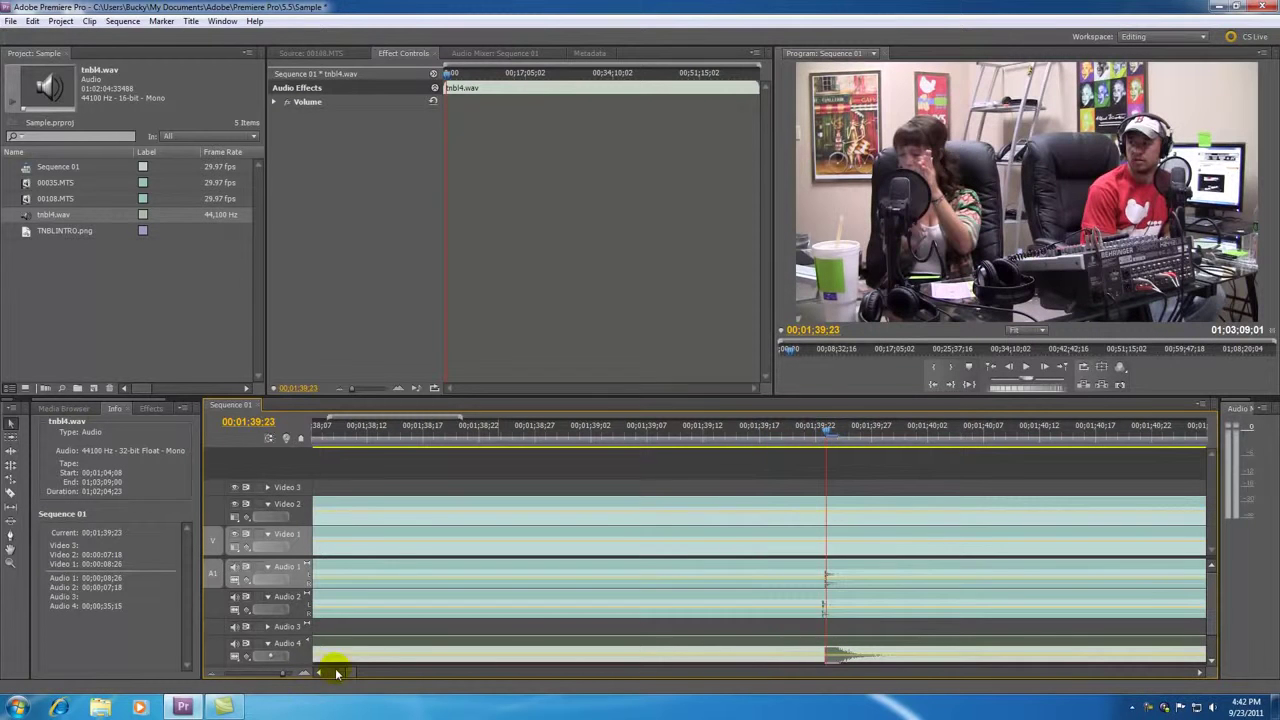
{"action": "left_click_drag", "start_coordinate": [283, 676], "coordinate": [308, 674]}
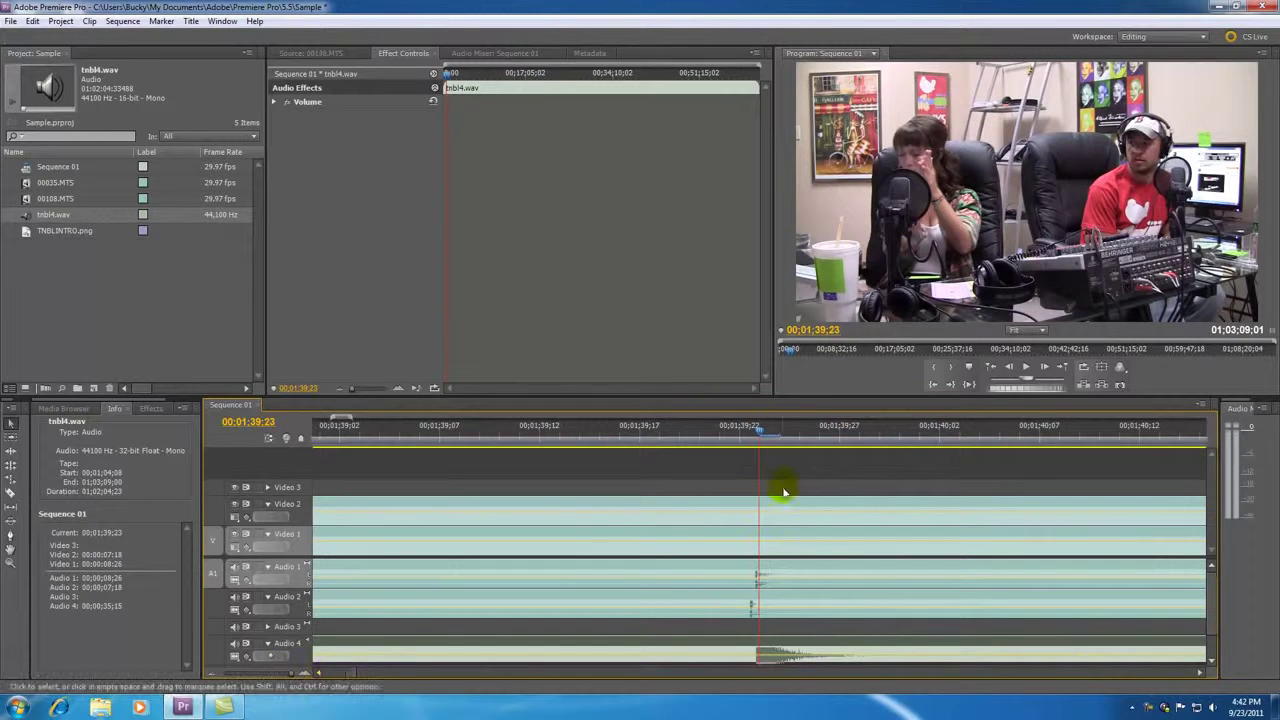
{"action": "left_click", "coordinate": [728, 441]}
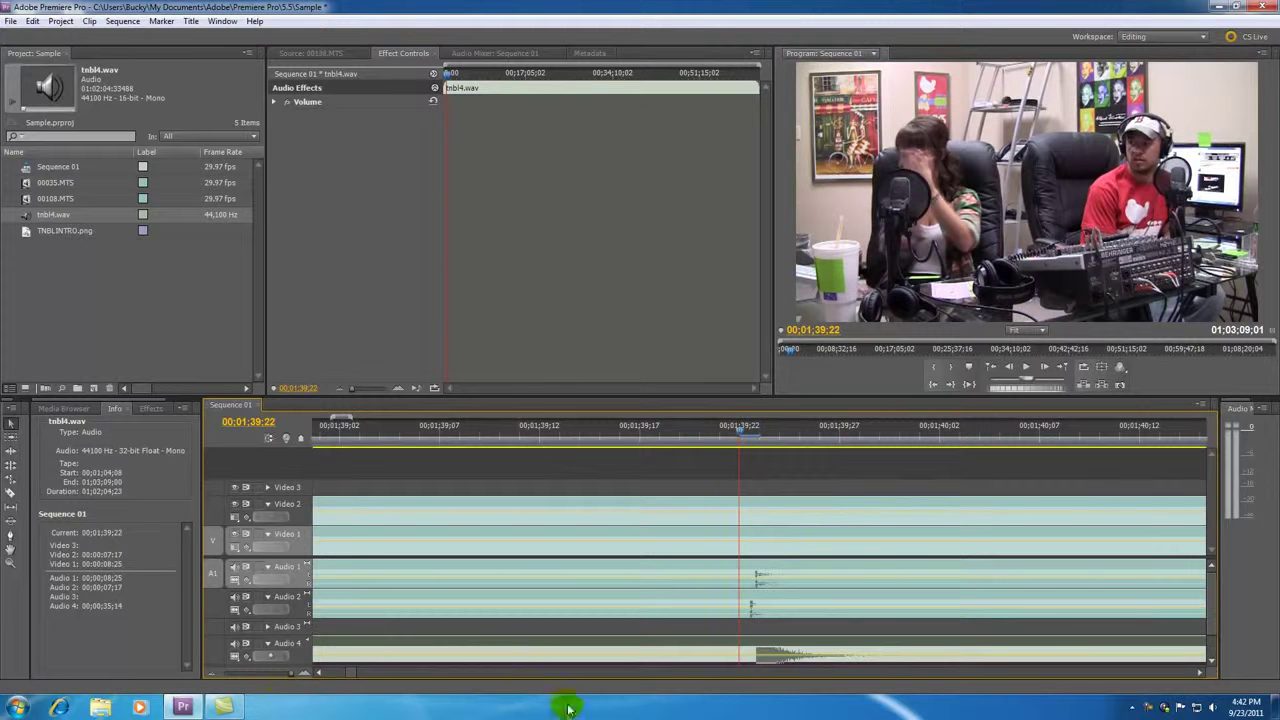
{"action": "left_click_drag", "start_coordinate": [289, 676], "coordinate": [283, 676]}
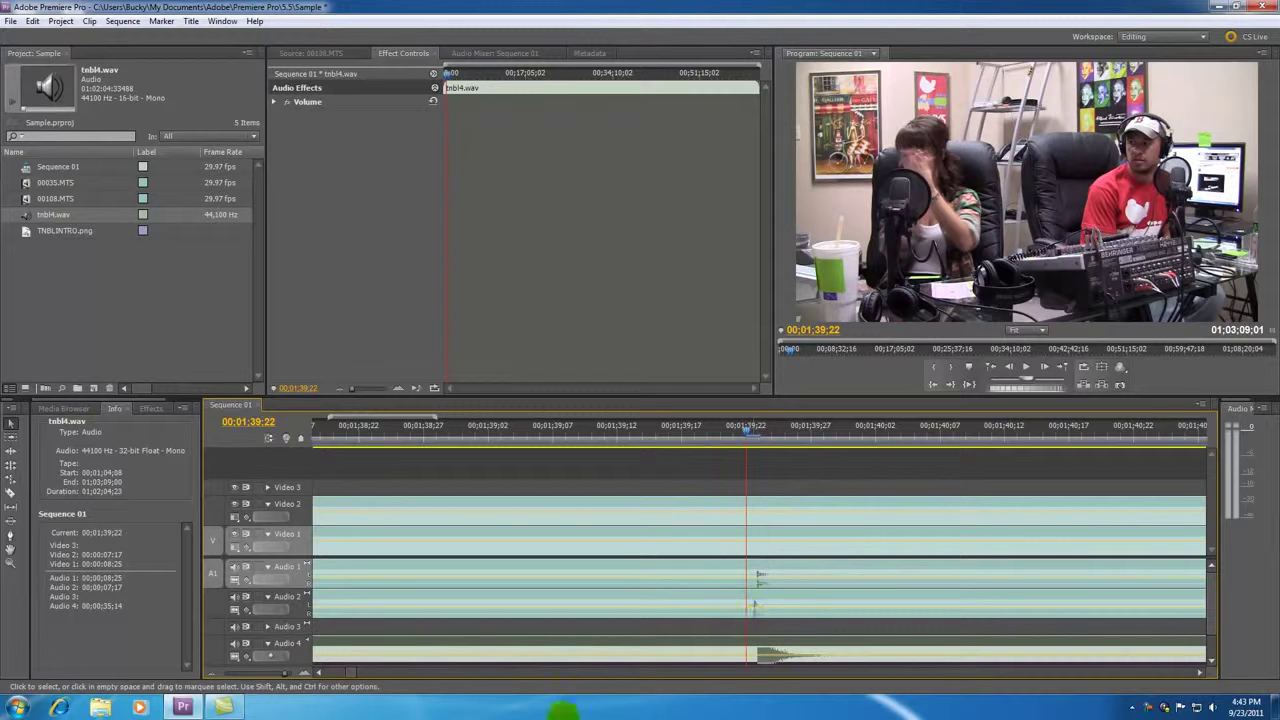
{"action": "left_click_drag", "start_coordinate": [280, 676], "coordinate": [292, 676]}
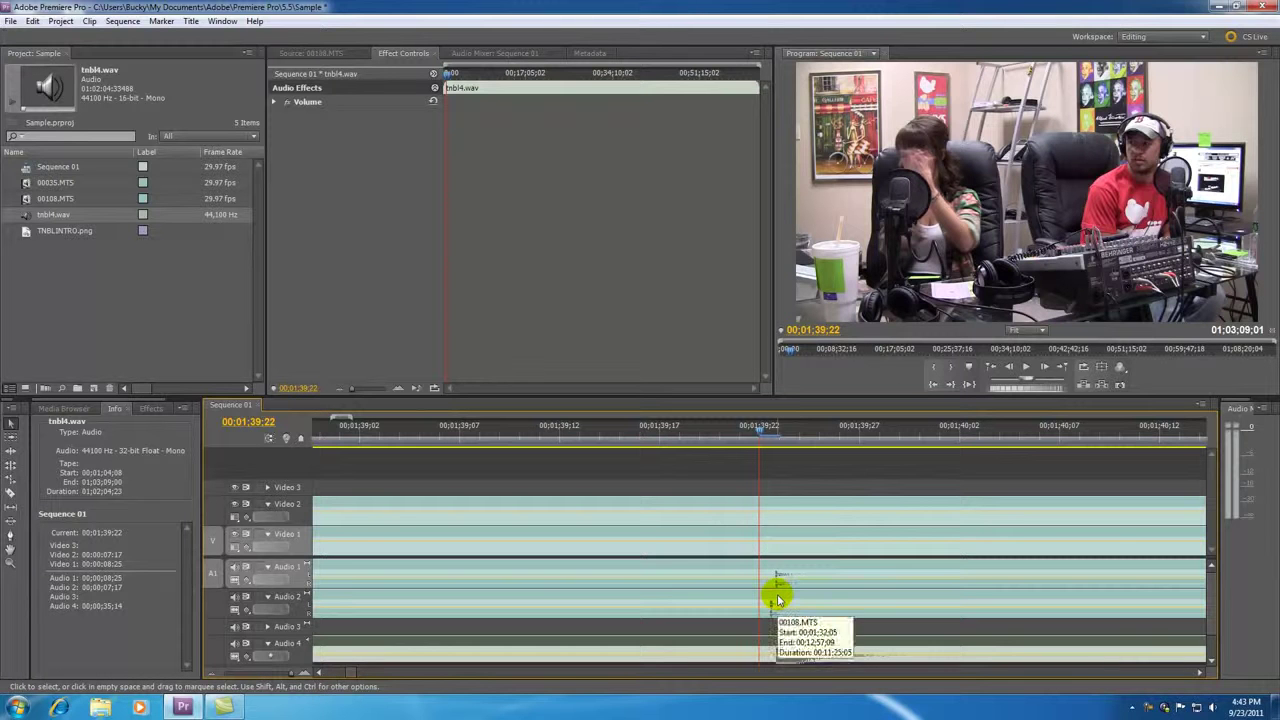
Step: Play the synchronised clips from 00;01;57;08 to 00;01;58;18 to hear all three audio tracks together
{"action": "left_click_drag", "start_coordinate": [288, 677], "coordinate": [248, 678]}
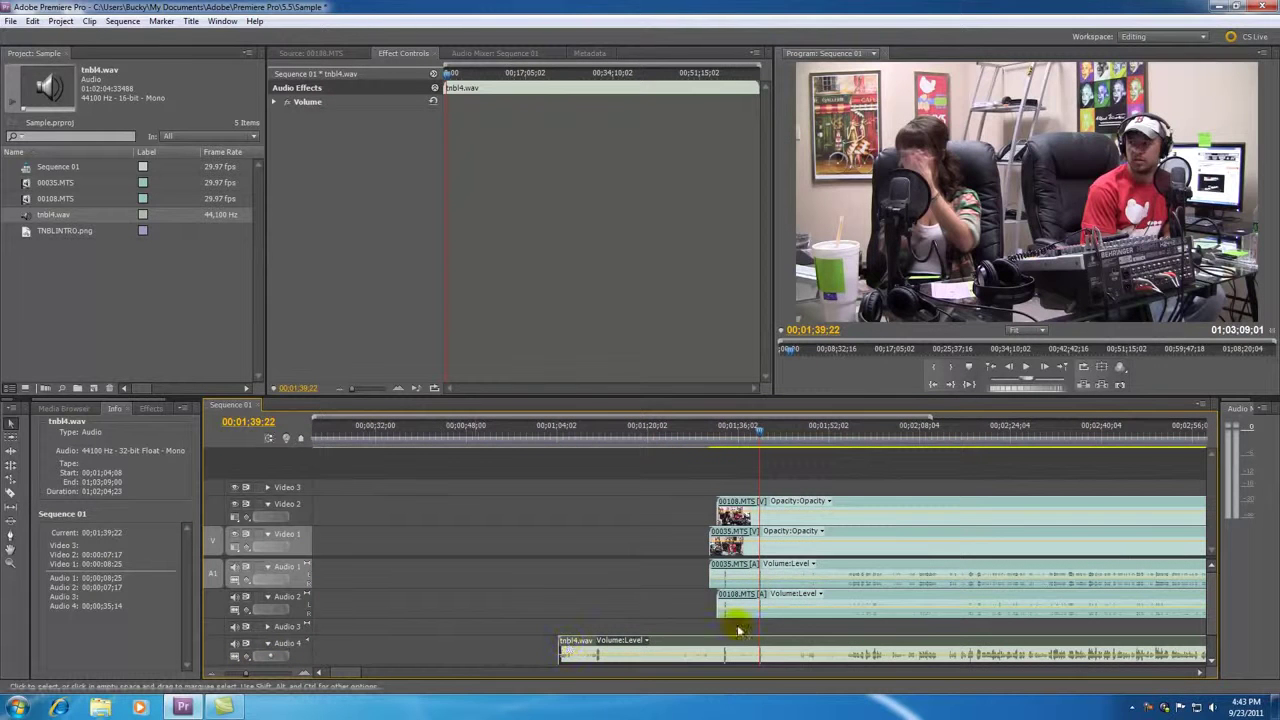
{"action": "left_click", "coordinate": [852, 507]}
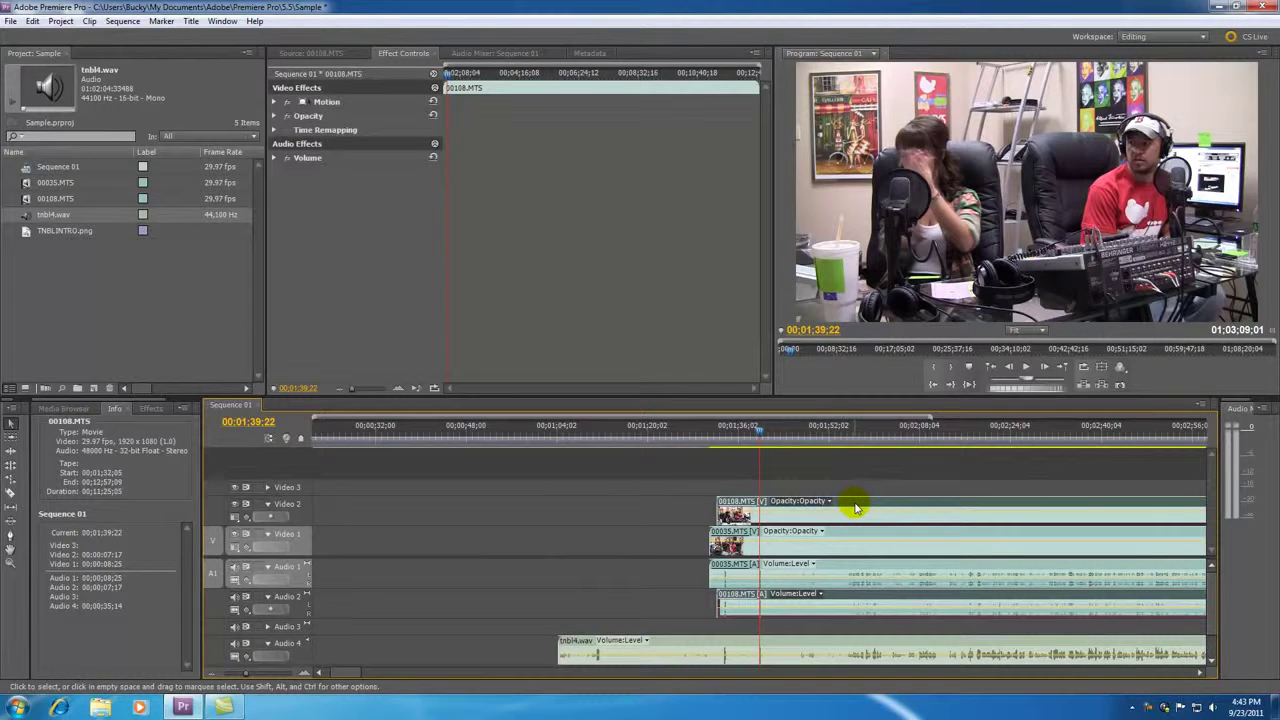
{"action": "left_click", "coordinate": [863, 536]}
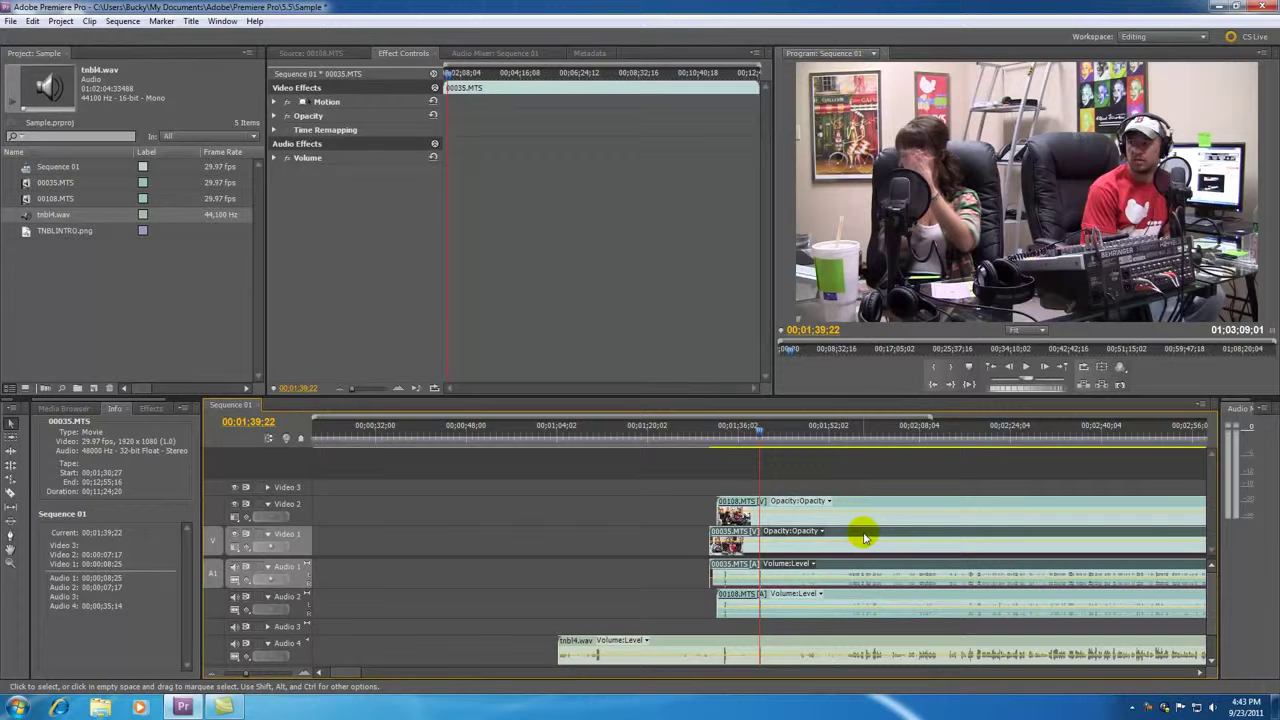
{"action": "left_click", "coordinate": [862, 645]}
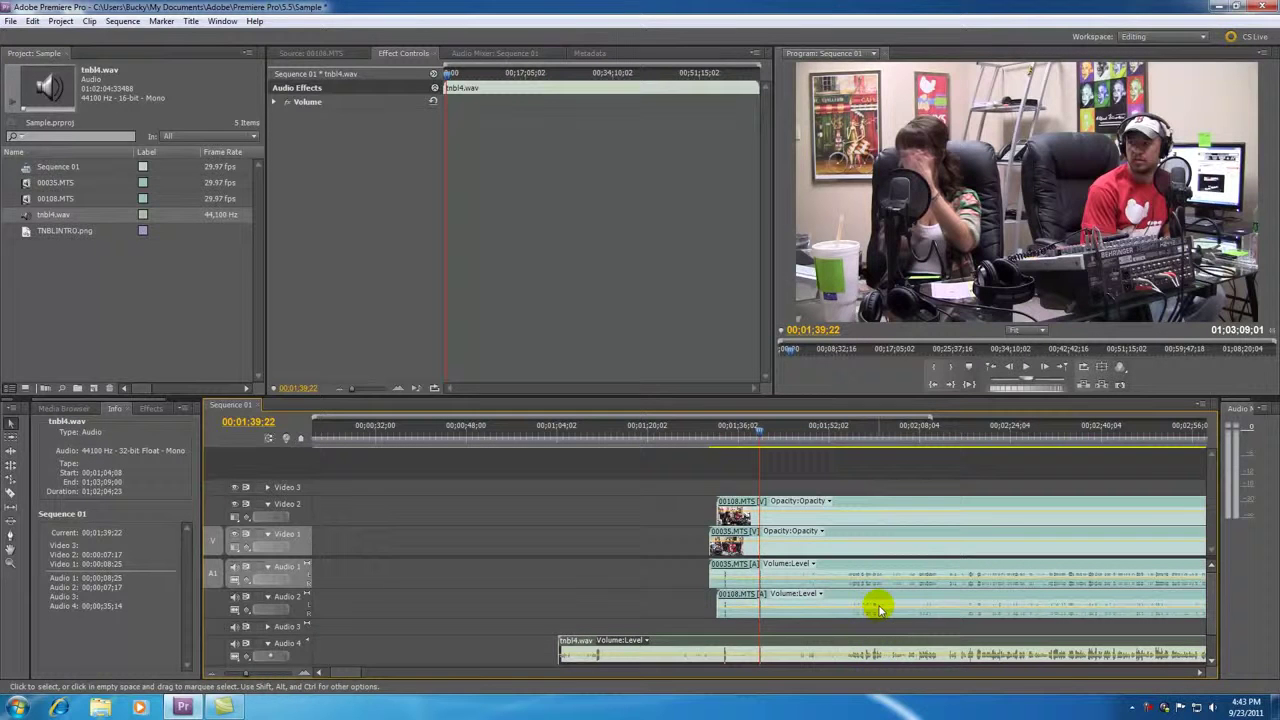
{"action": "left_click", "coordinate": [858, 430]}
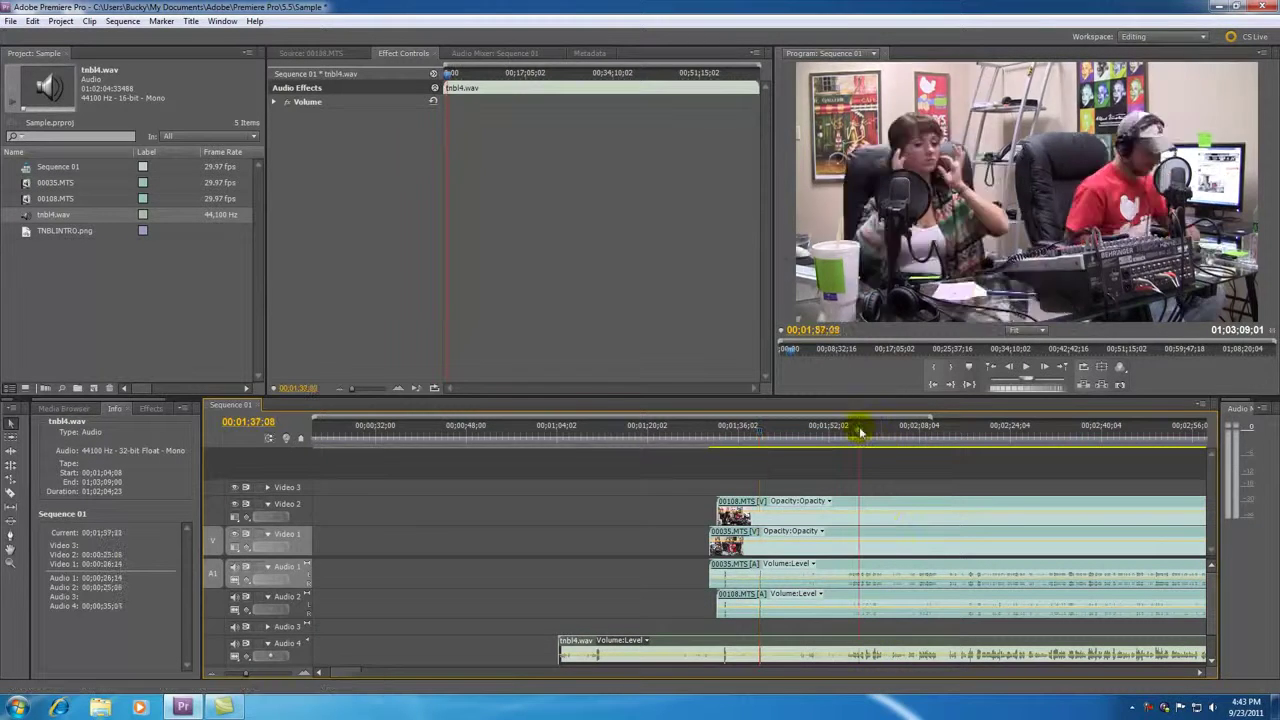
{"action": "key", "text": "space"}
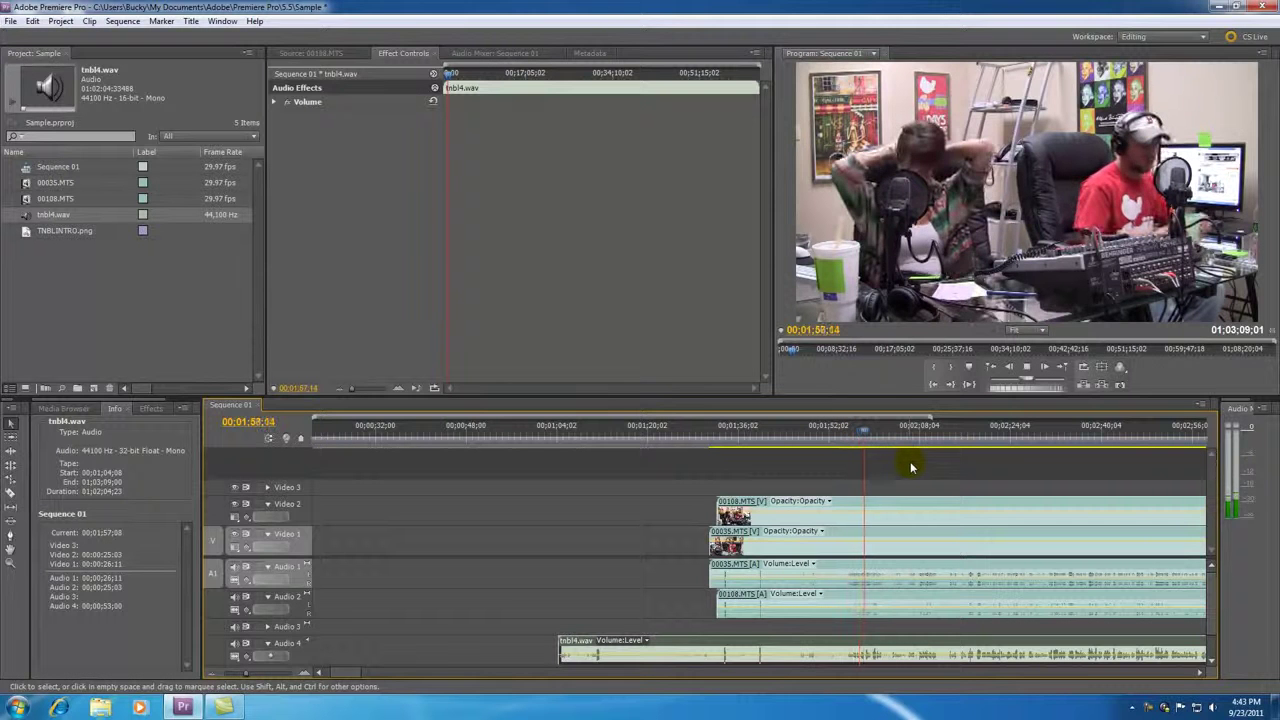
{"action": "key", "text": "space"}
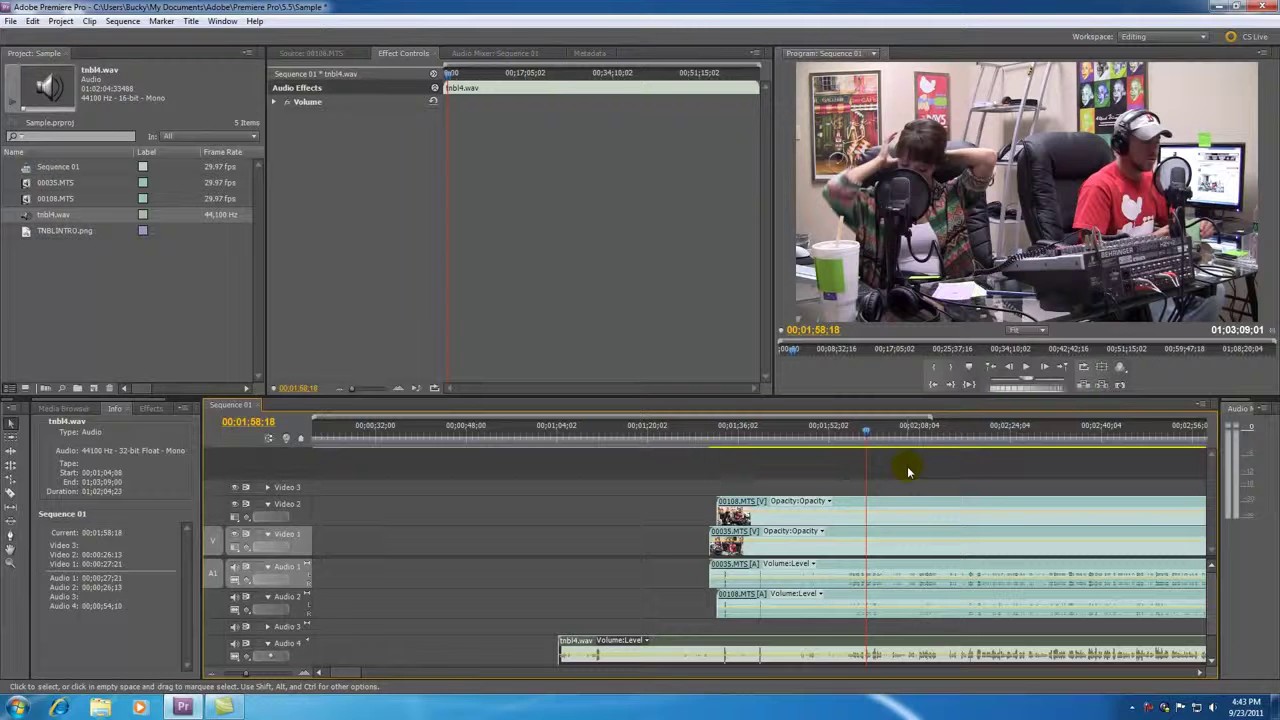
Step: Examine the audio of both camera clips and tnbl4.wav, including the Volume effect settings of 00035.MTS
{"action": "left_click", "coordinate": [855, 570]}
{"action": "left_click", "coordinate": [846, 598]}
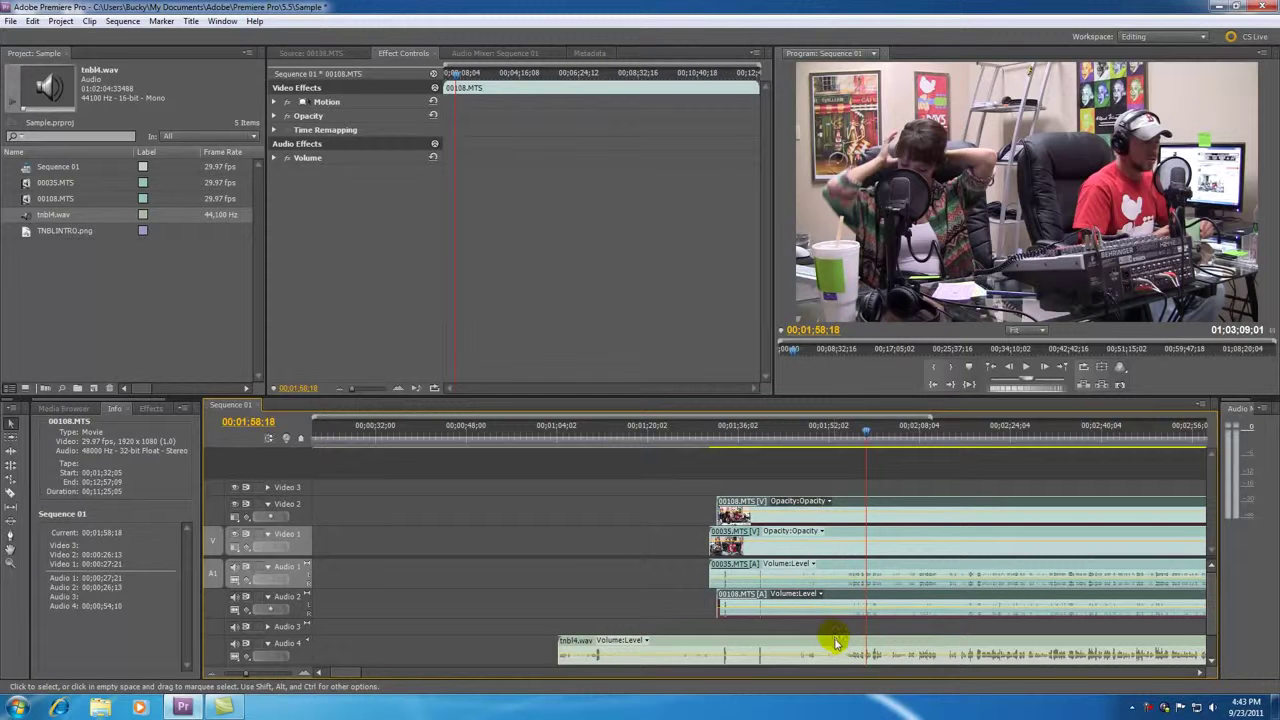
{"action": "left_click", "coordinate": [837, 643]}
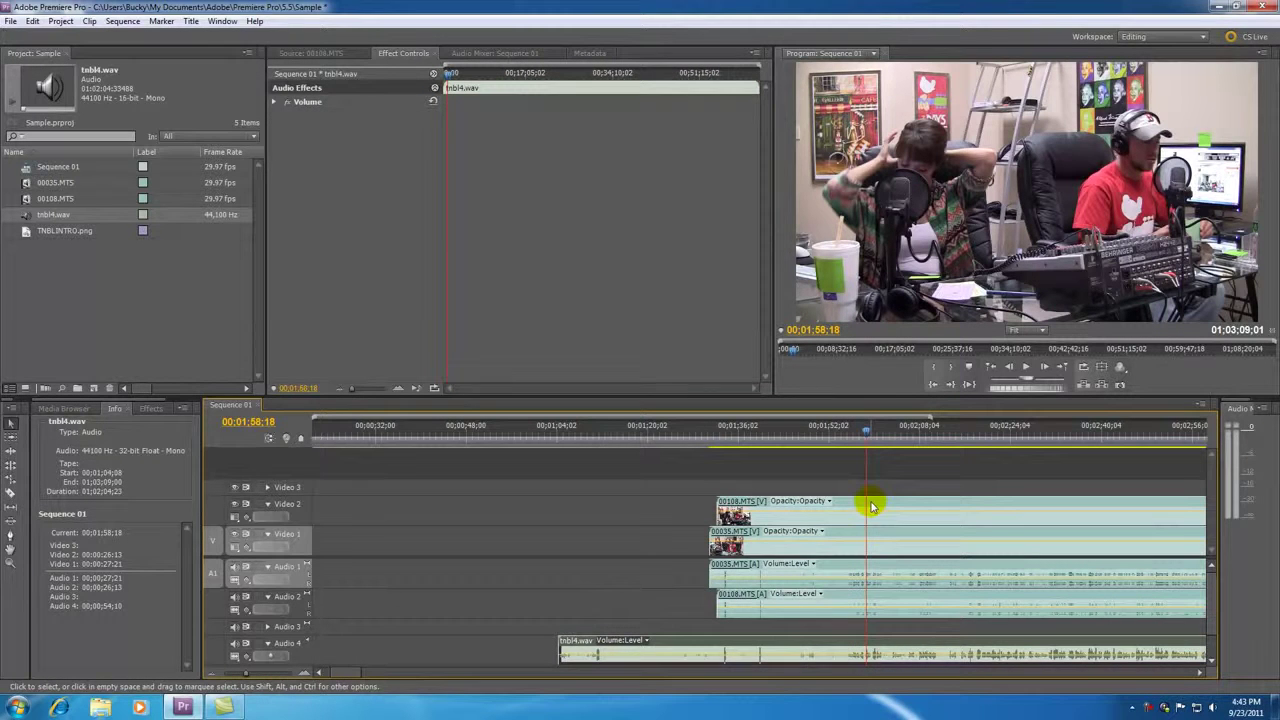
{"action": "left_click", "coordinate": [838, 568]}
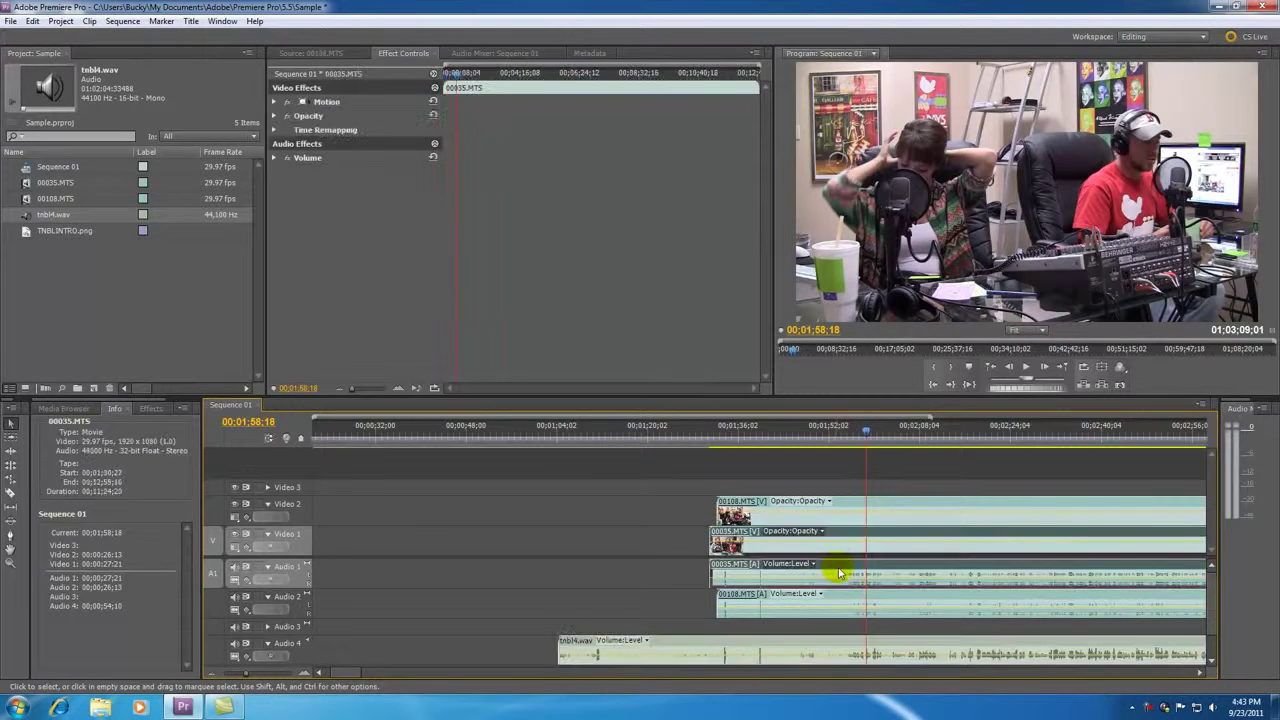
{"action": "left_click", "coordinate": [842, 570]}
{"action": "left_click", "coordinate": [848, 572]}
{"action": "left_click", "coordinate": [848, 572]}
{"action": "left_click", "coordinate": [279, 158]}
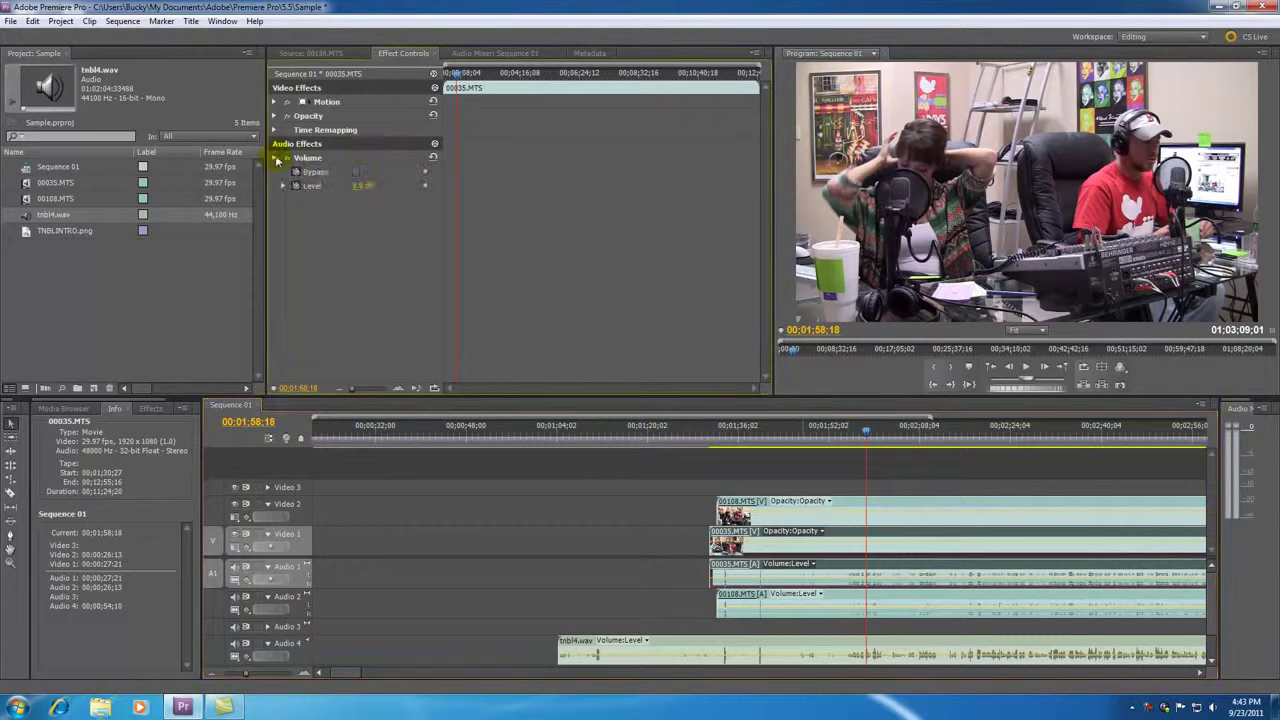
{"action": "left_click", "coordinate": [283, 186]}
{"action": "left_click", "coordinate": [280, 159]}
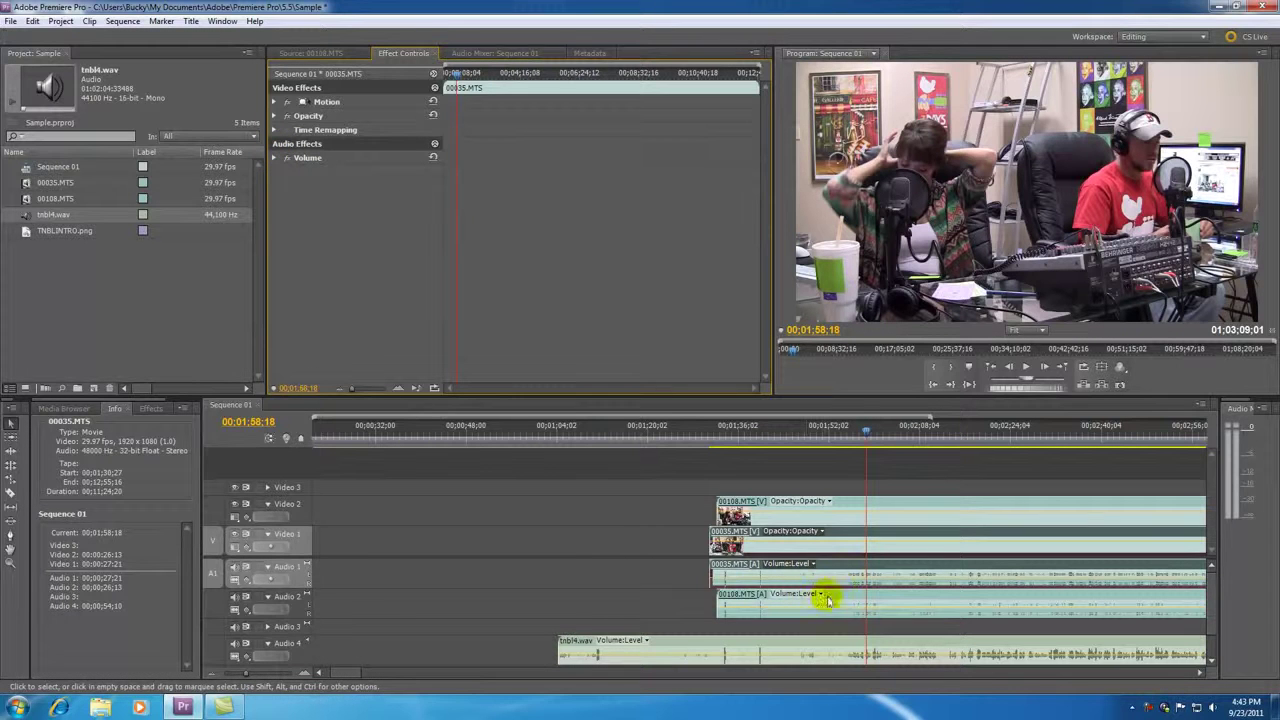
Step: Unlink the video and audio of 00035.MTS and delete its audio from Audio 1
{"action": "left_click", "coordinate": [898, 511]}
{"action": "left_click", "coordinate": [847, 570]}
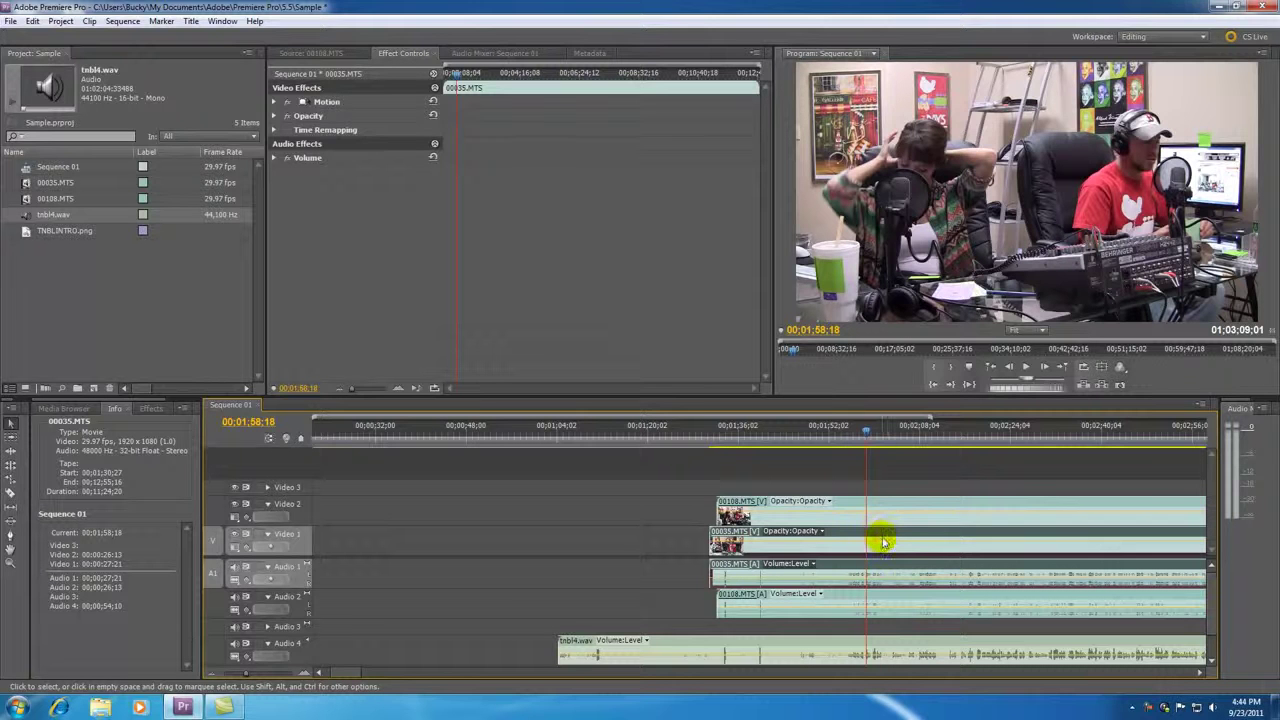
{"action": "right_click", "coordinate": [883, 540]}
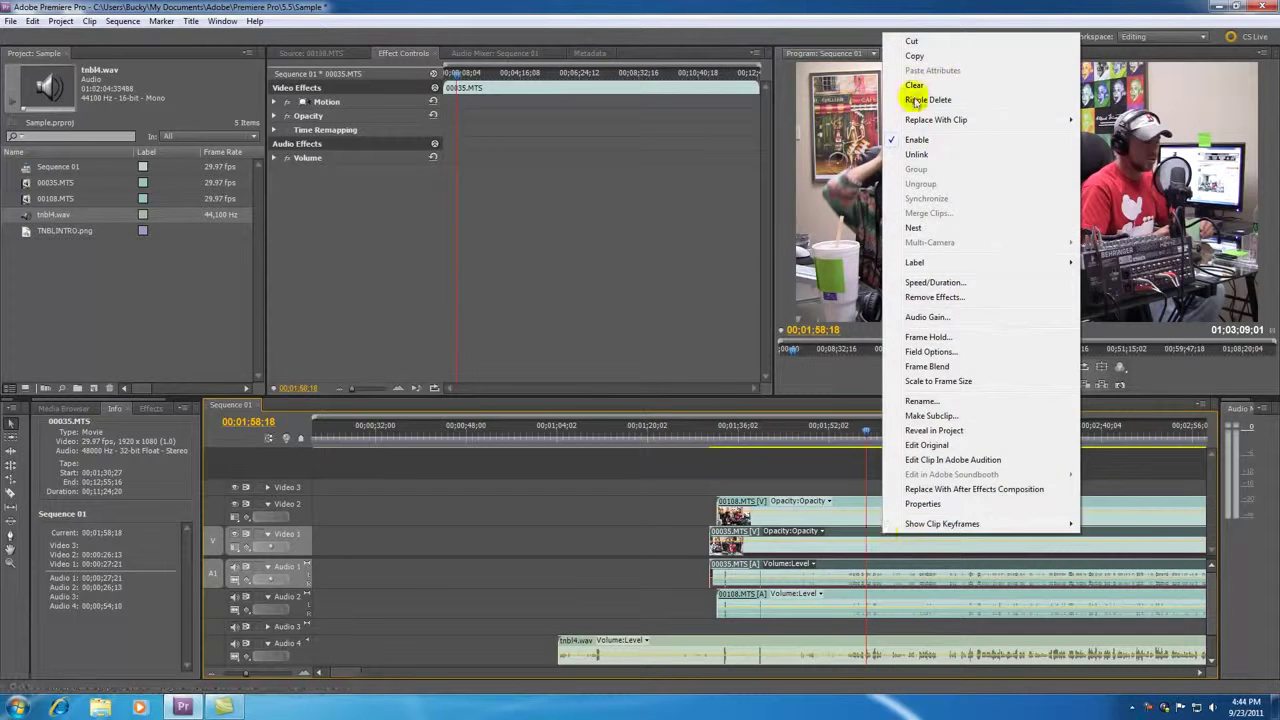
{"action": "left_click", "coordinate": [916, 155]}
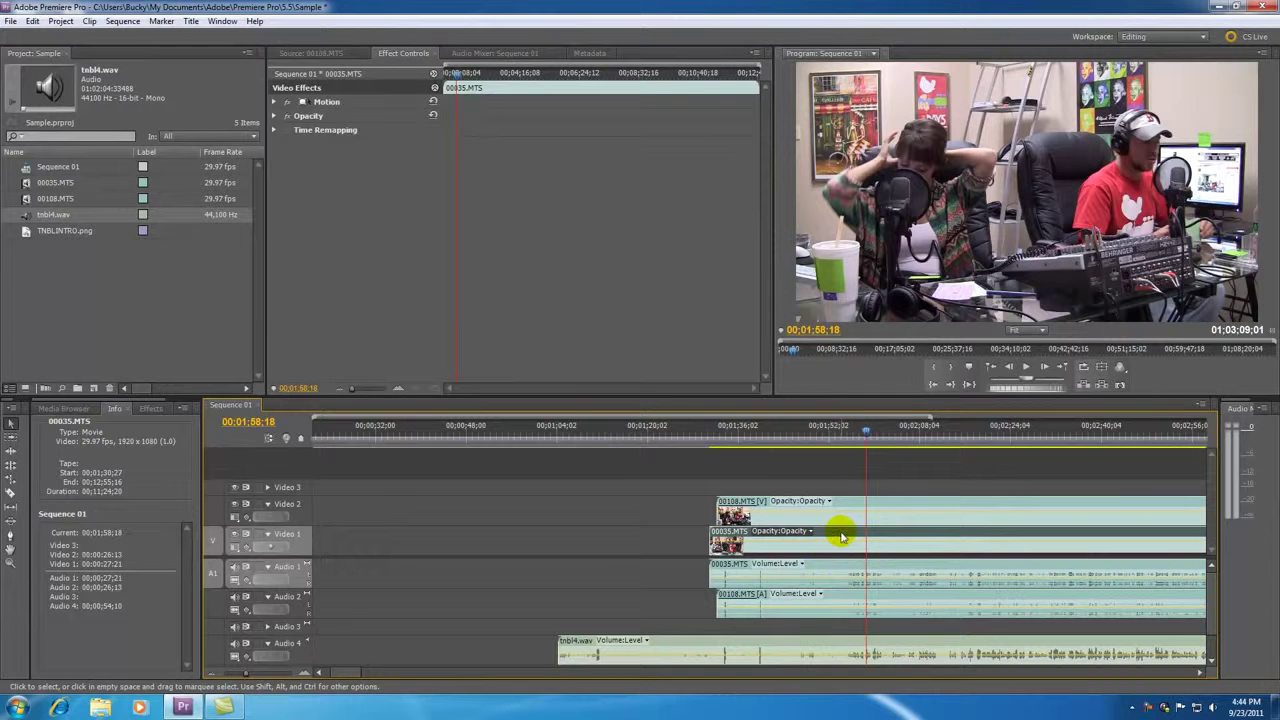
{"action": "left_click_drag", "start_coordinate": [830, 565], "coordinate": [682, 566]}
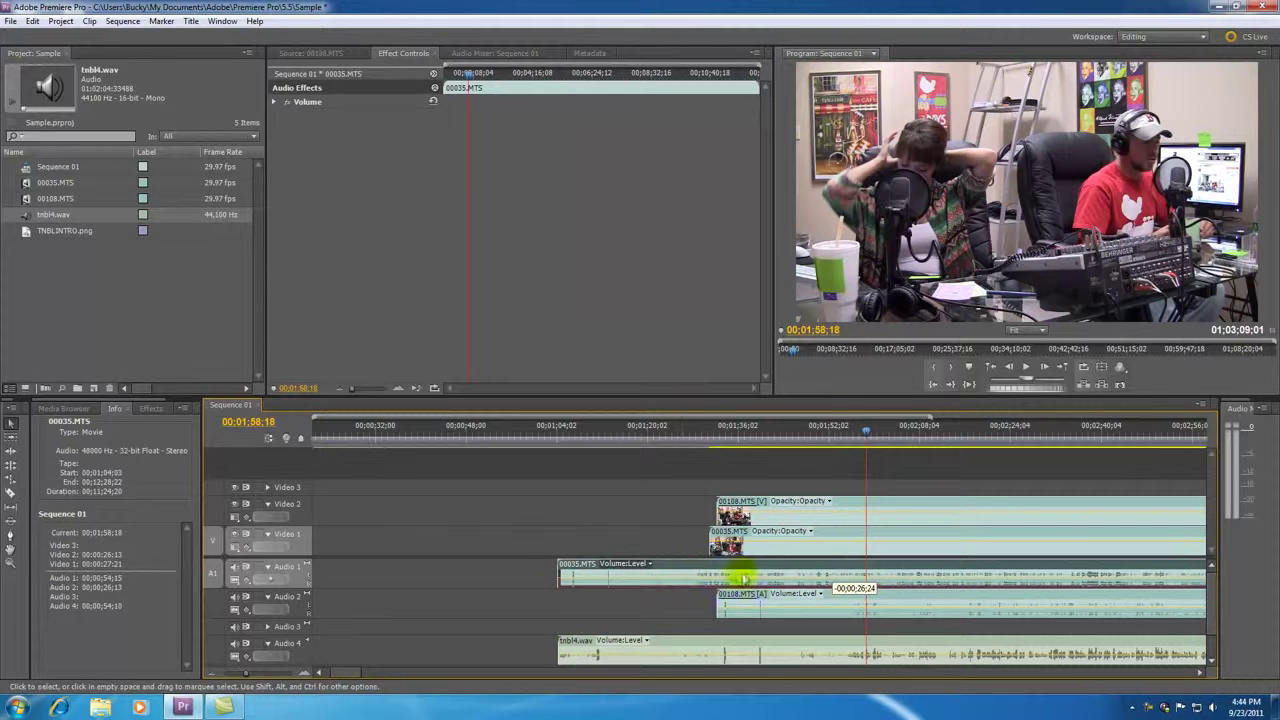
{"action": "key", "text": "Delete"}
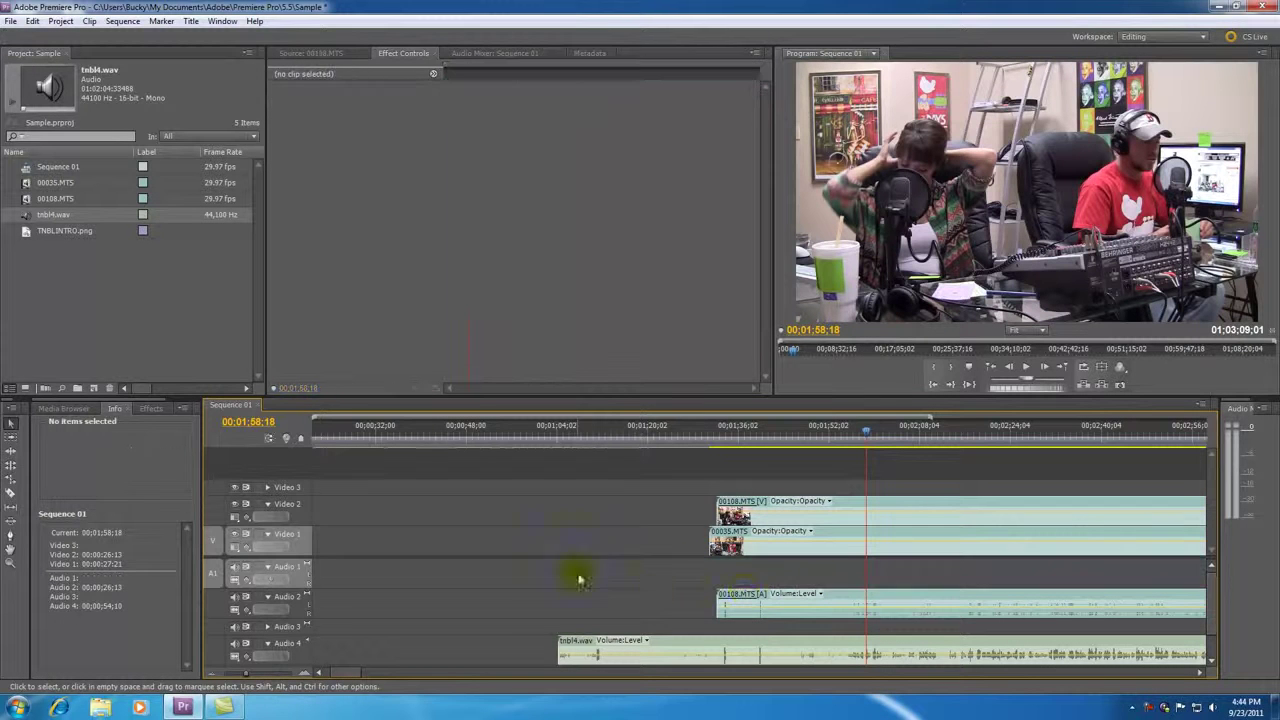
Step: Unlink the video and audio of 00108.MTS and delete its audio from Audio 2
{"action": "left_click", "coordinate": [850, 506]}
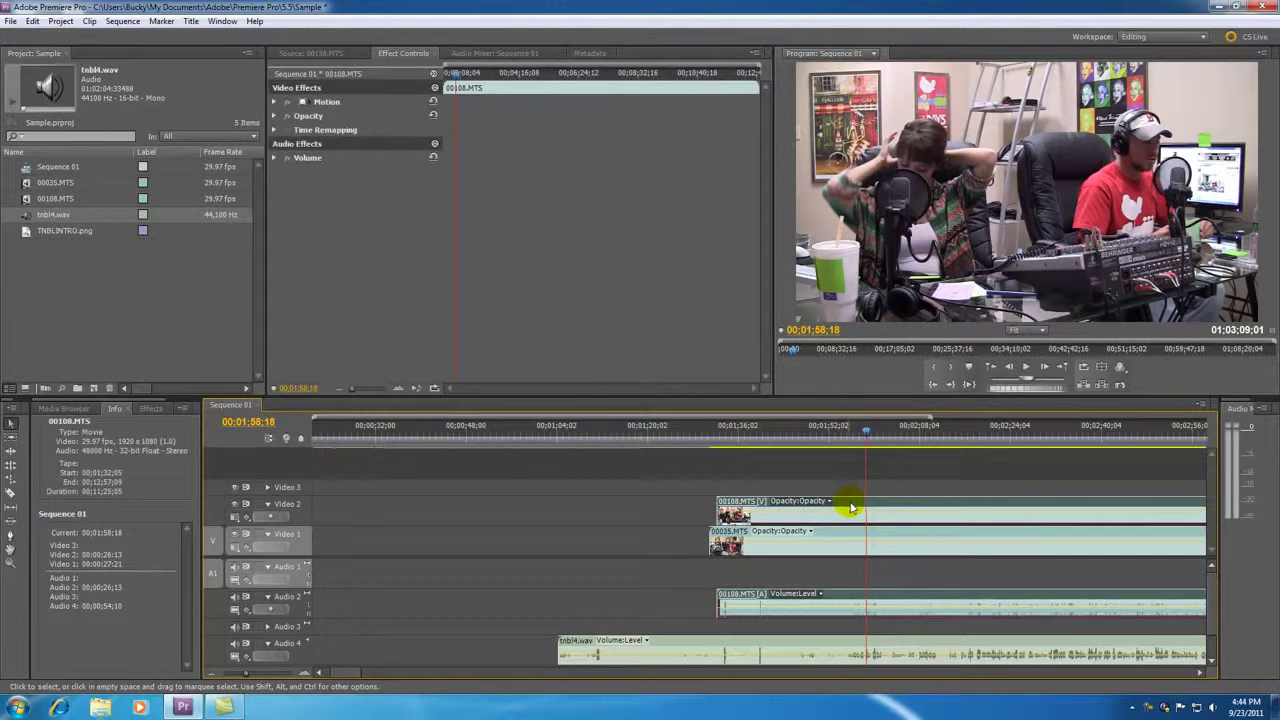
{"action": "right_click", "coordinate": [850, 506]}
{"action": "left_click", "coordinate": [882, 120]}
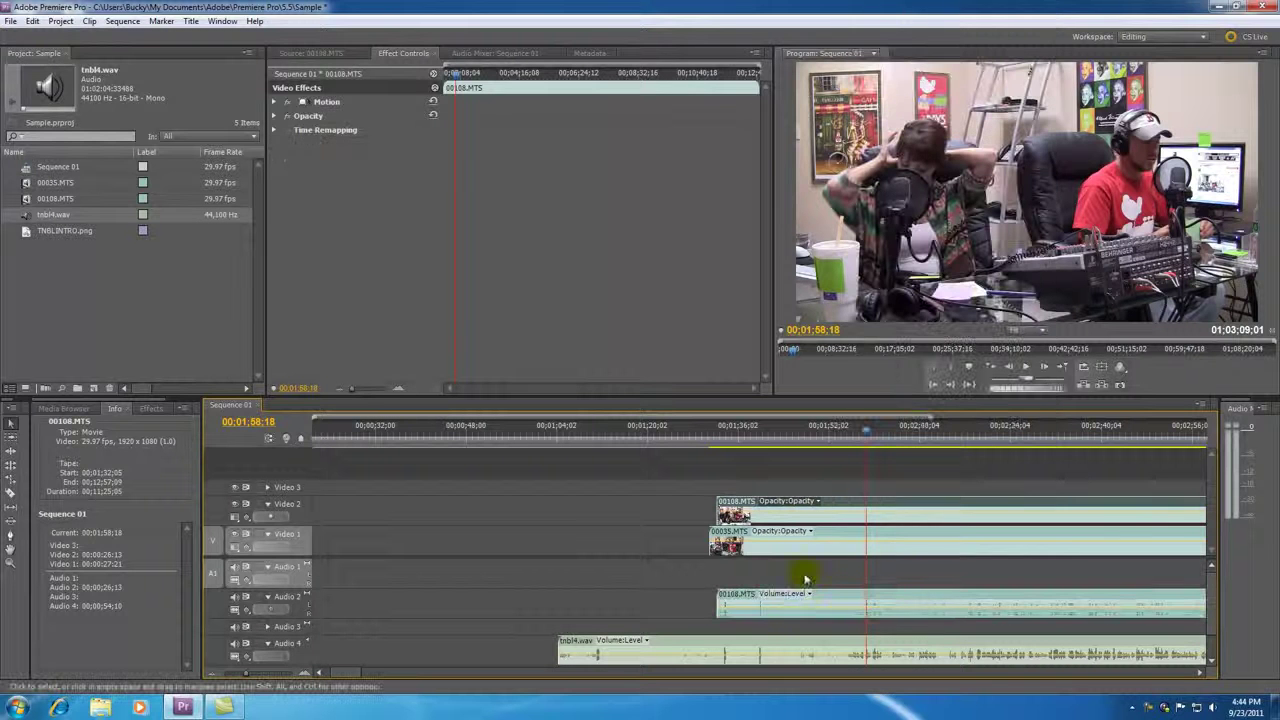
{"action": "left_click_drag", "start_coordinate": [826, 598], "coordinate": [722, 594]}
{"action": "key", "text": "Delete"}
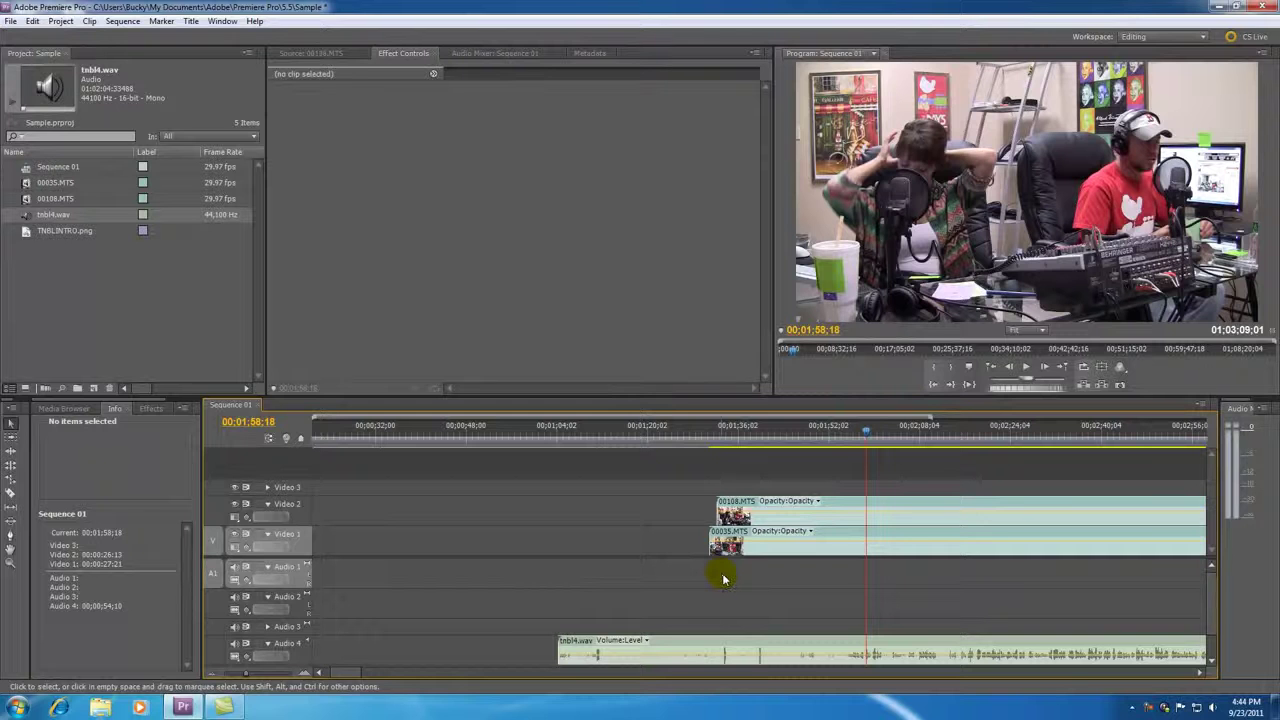
Step: Trim the starts of 00108.MTS, 00035.MTS and tnbl4.wav to the playhead at 00;01;44;17
{"action": "mouse_move", "coordinate": [809, 434]}
{"action": "left_mouse_down"}
{"action": "mouse_move", "coordinate": [751, 443]}
{"action": "mouse_move", "coordinate": [807, 437]}
{"action": "left_mouse_up"}
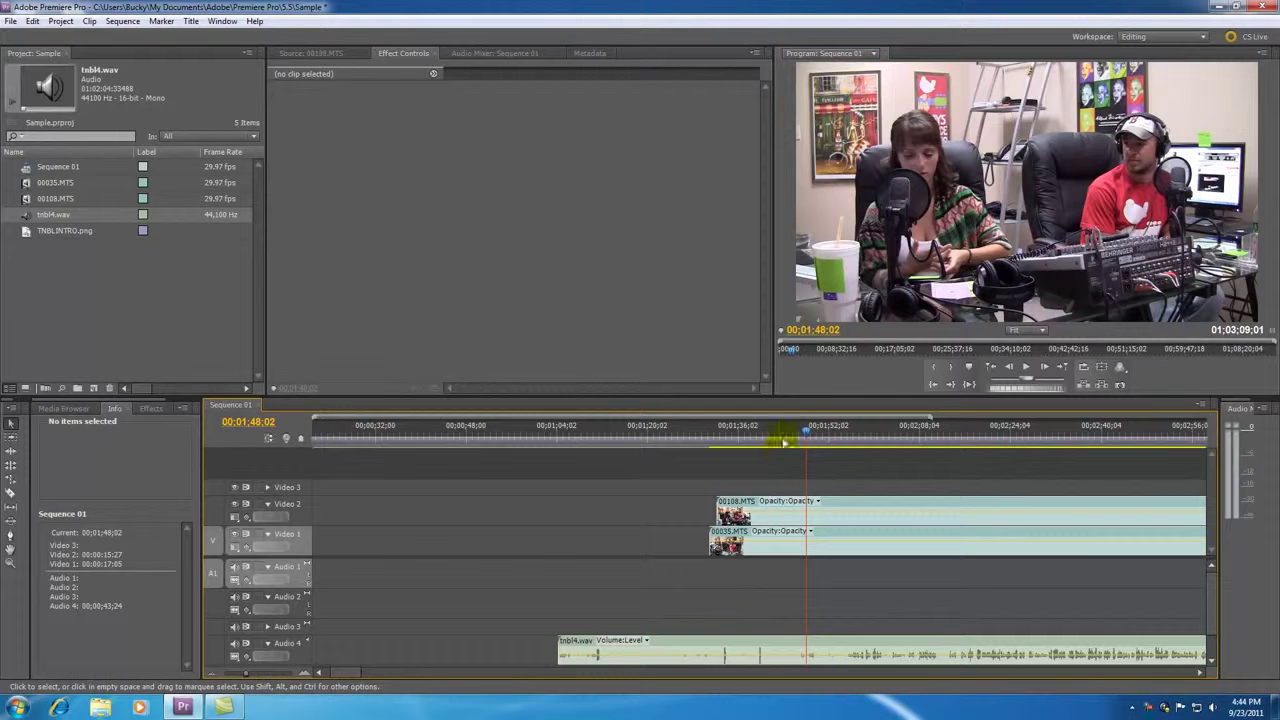
{"action": "mouse_move", "coordinate": [806, 434]}
{"action": "left_mouse_down"}
{"action": "mouse_move", "coordinate": [760, 434]}
{"action": "mouse_move", "coordinate": [787, 451]}
{"action": "left_mouse_up"}
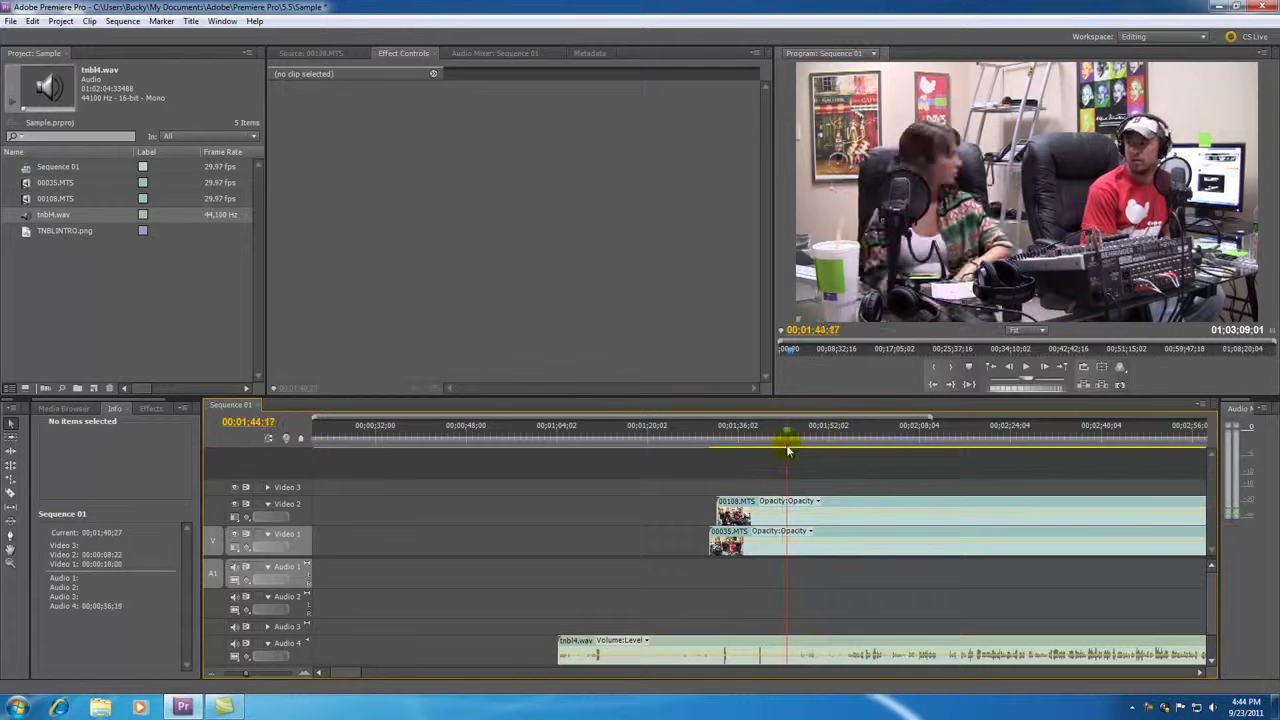
{"action": "left_click", "coordinate": [718, 508]}
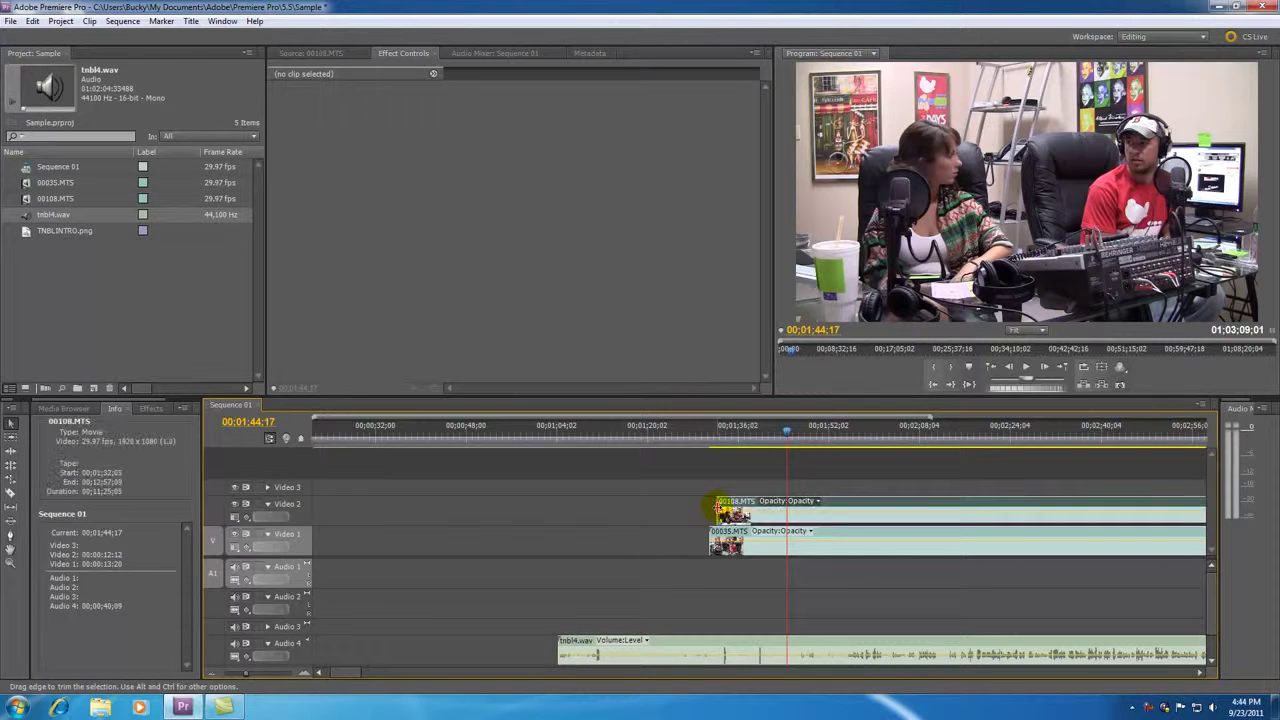
{"action": "left_click_drag", "start_coordinate": [718, 508], "coordinate": [786, 515]}
{"action": "left_click_drag", "start_coordinate": [713, 540], "coordinate": [786, 545]}
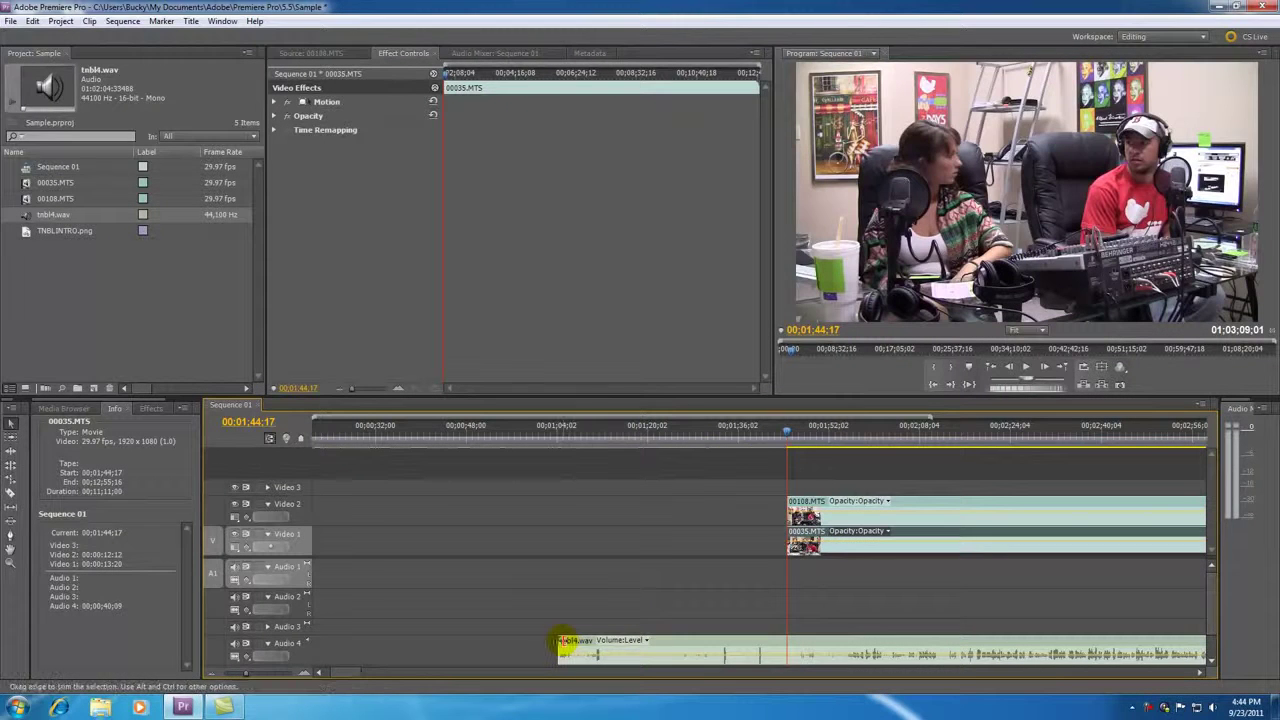
{"action": "left_click_drag", "start_coordinate": [583, 647], "coordinate": [786, 654]}
Step: Select the three trimmed clips and play them from 00;01;44;17 to check picture and sound
{"action": "left_click_drag", "start_coordinate": [757, 476], "coordinate": [846, 664]}
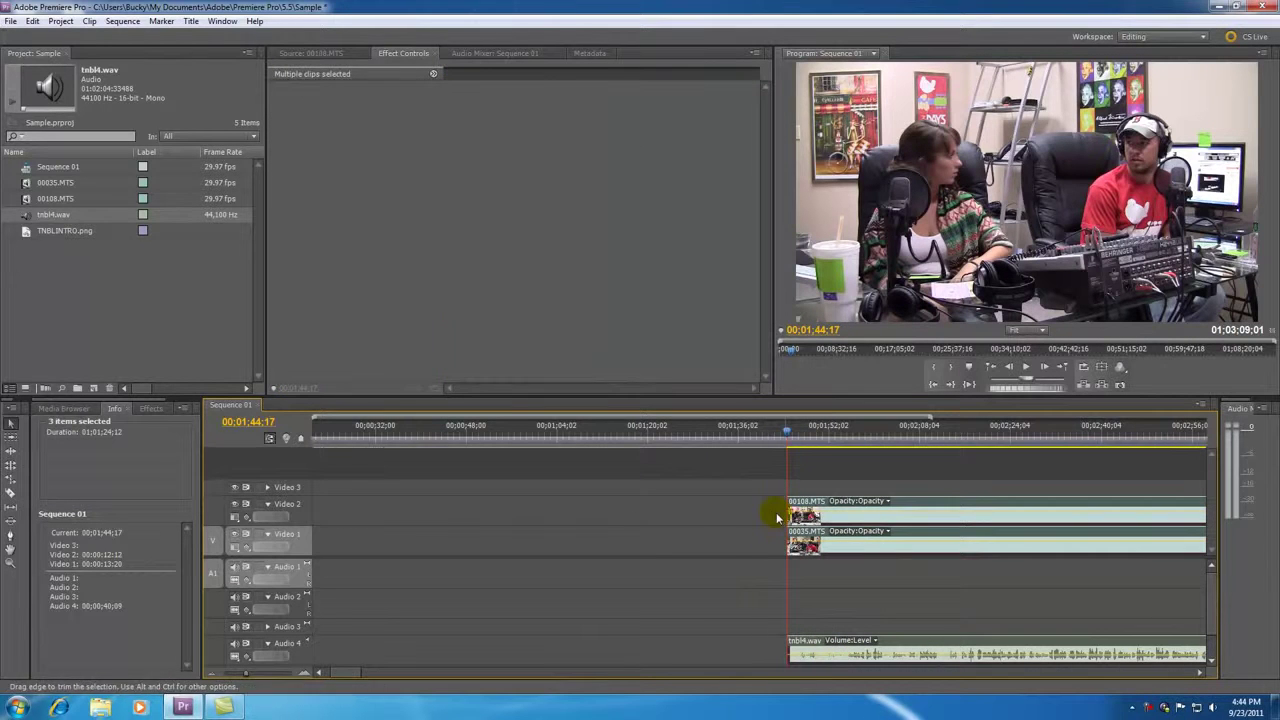
{"action": "key", "text": "space"}
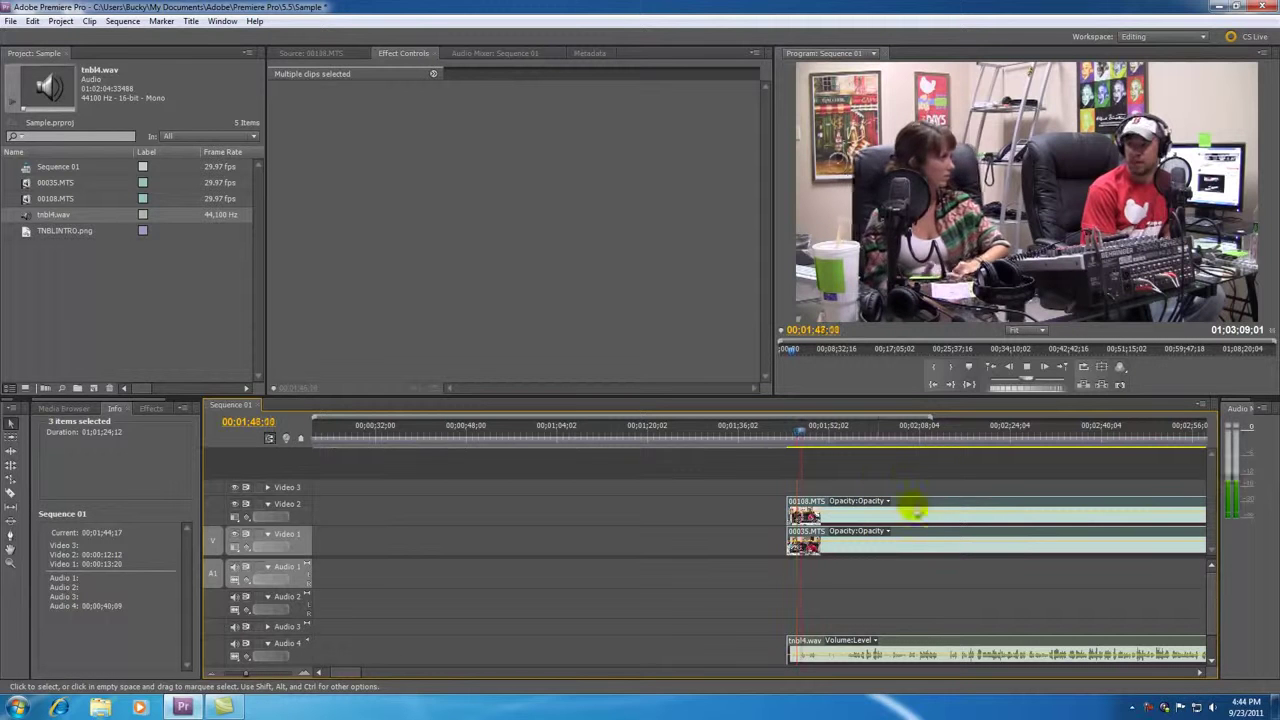
{"action": "key", "text": "space"}
Step: Play the sequence around 00;01;55;07 to find a new starting point and place the playhead at 00;01;55;04
{"action": "left_click_drag", "start_coordinate": [247, 677], "coordinate": [242, 671]}
{"action": "mouse_move", "coordinate": [488, 444]}
{"action": "left_mouse_down"}
{"action": "mouse_move", "coordinate": [494, 430]}
{"action": "mouse_move", "coordinate": [498, 440]}
{"action": "left_mouse_up"}
{"action": "left_click_drag", "start_coordinate": [240, 671], "coordinate": [251, 674]}
{"action": "left_click", "coordinate": [760, 432]}
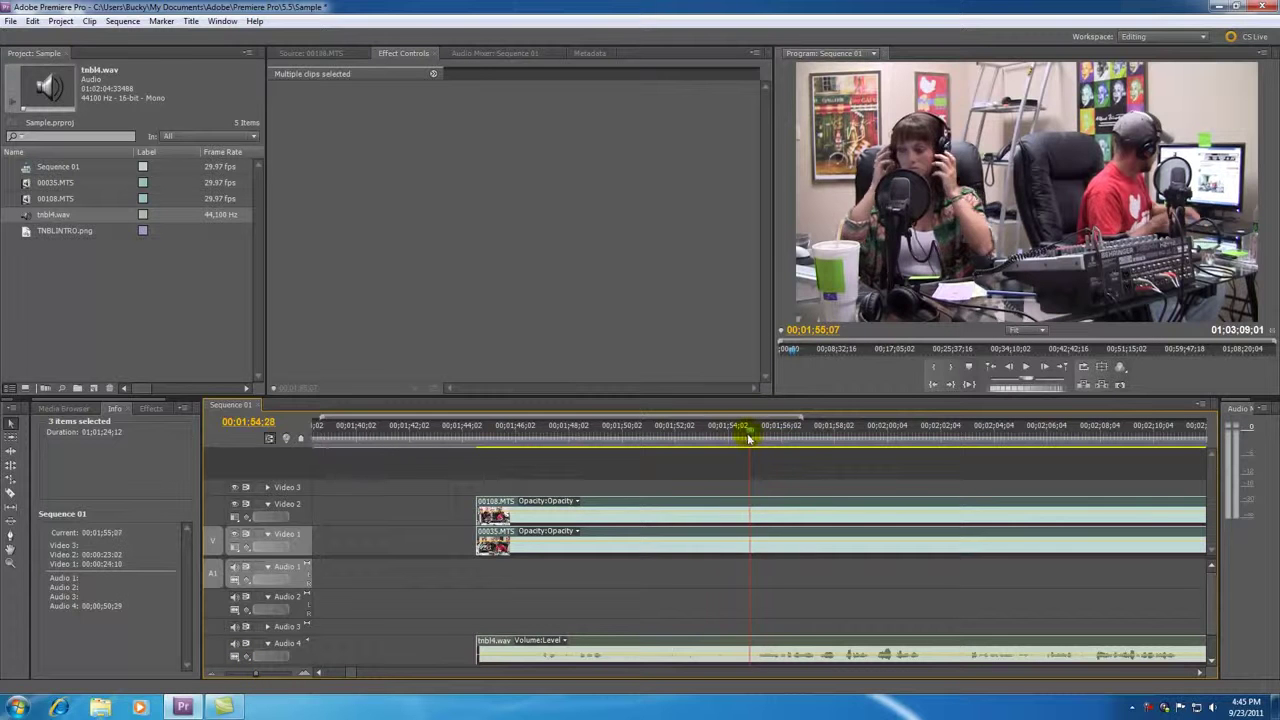
{"action": "key", "text": "space"}
{"action": "key", "text": "space"}
{"action": "left_click_drag", "start_coordinate": [257, 674], "coordinate": [251, 678]}
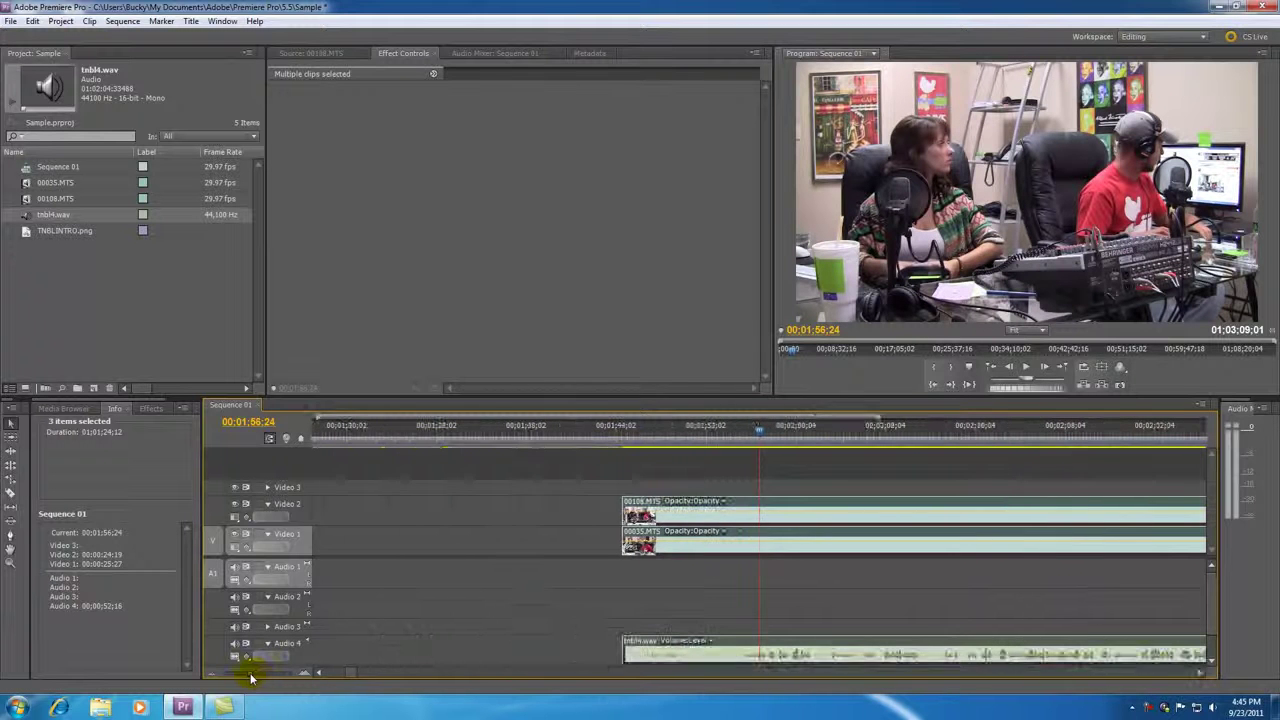
{"action": "left_click", "coordinate": [740, 434]}
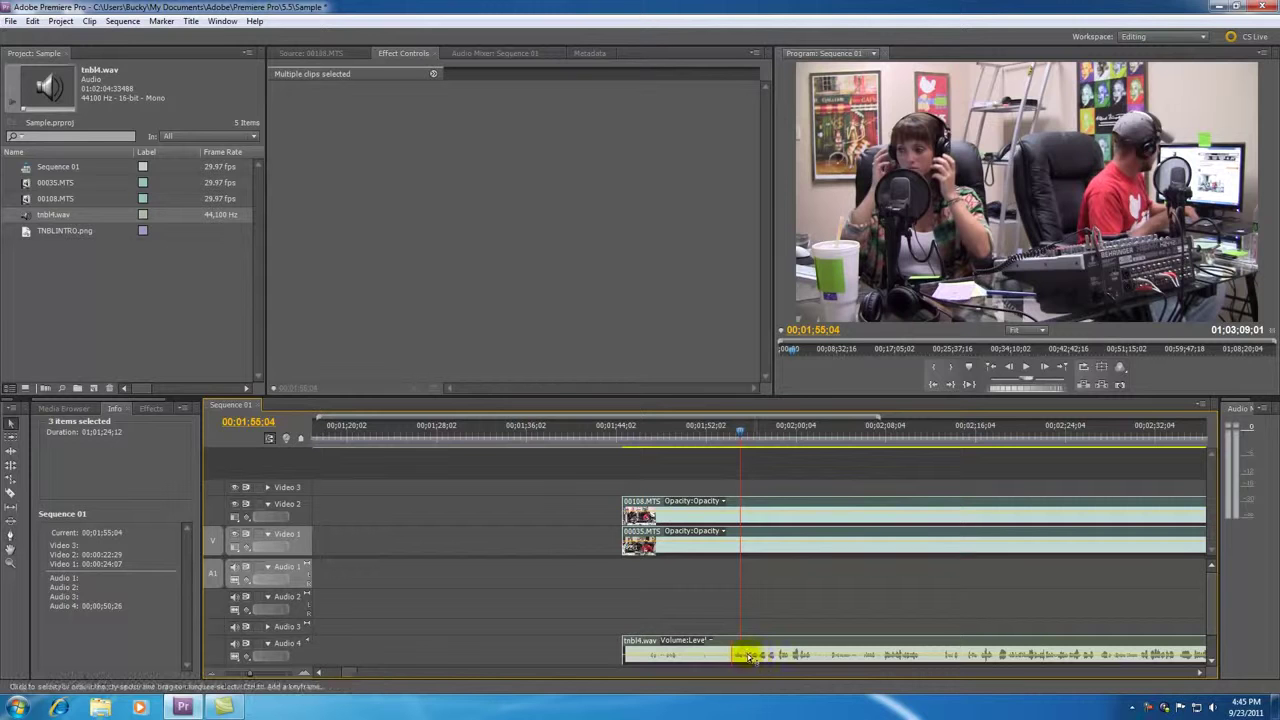
{"action": "left_click", "coordinate": [591, 526]}
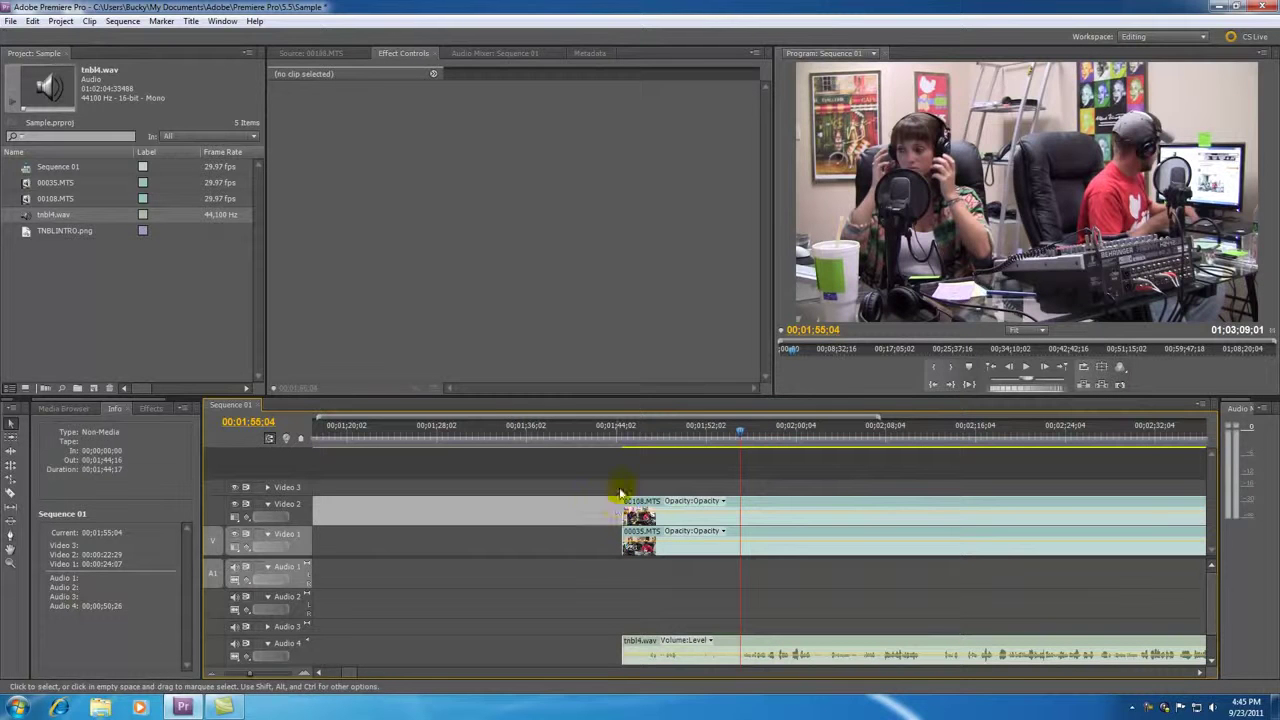
{"action": "left_click_drag", "start_coordinate": [623, 505], "coordinate": [740, 512]}
{"action": "left_click_drag", "start_coordinate": [623, 543], "coordinate": [740, 543]}
{"action": "key", "text": "ctrl+z"}
{"action": "key", "text": "ctrl+z"}
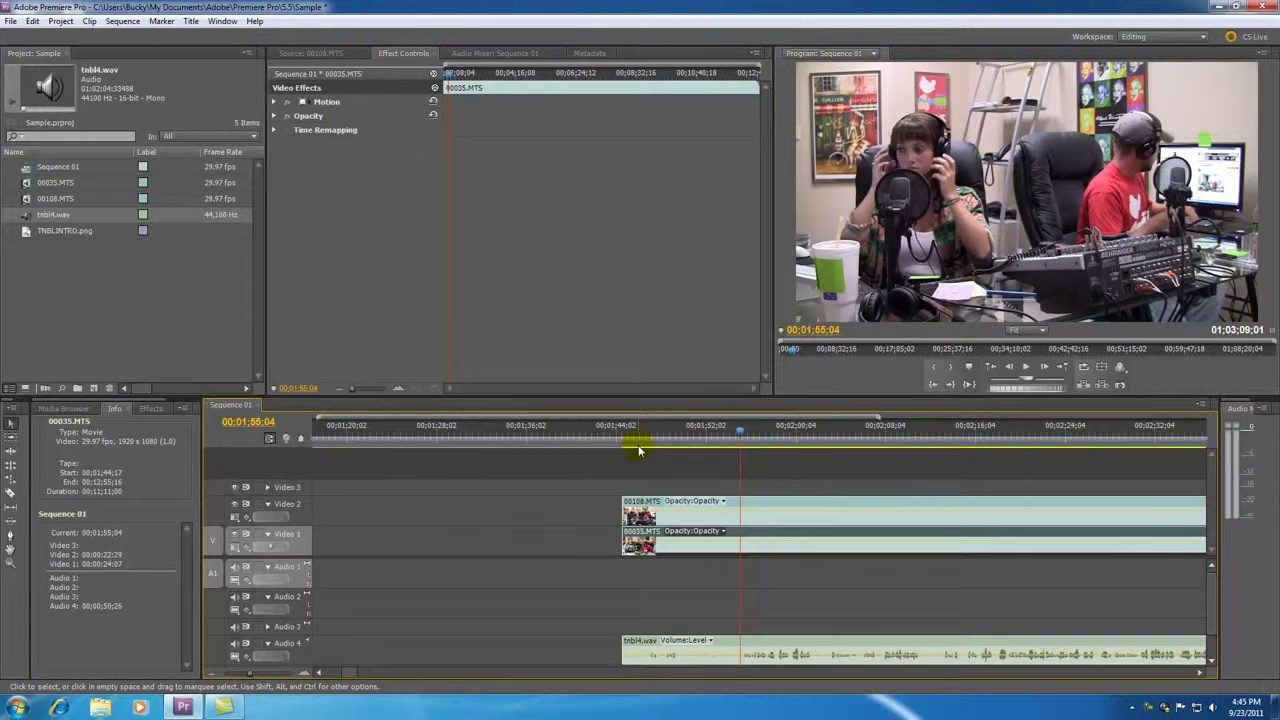
Step: Trim the starts of 00108.MTS, 00035.MTS and tnbl4.wav to the playhead at 00;01;55;04, leaving nothing selected
{"action": "left_click_drag", "start_coordinate": [584, 481], "coordinate": [664, 666]}
{"action": "left_click_drag", "start_coordinate": [630, 510], "coordinate": [748, 514]}
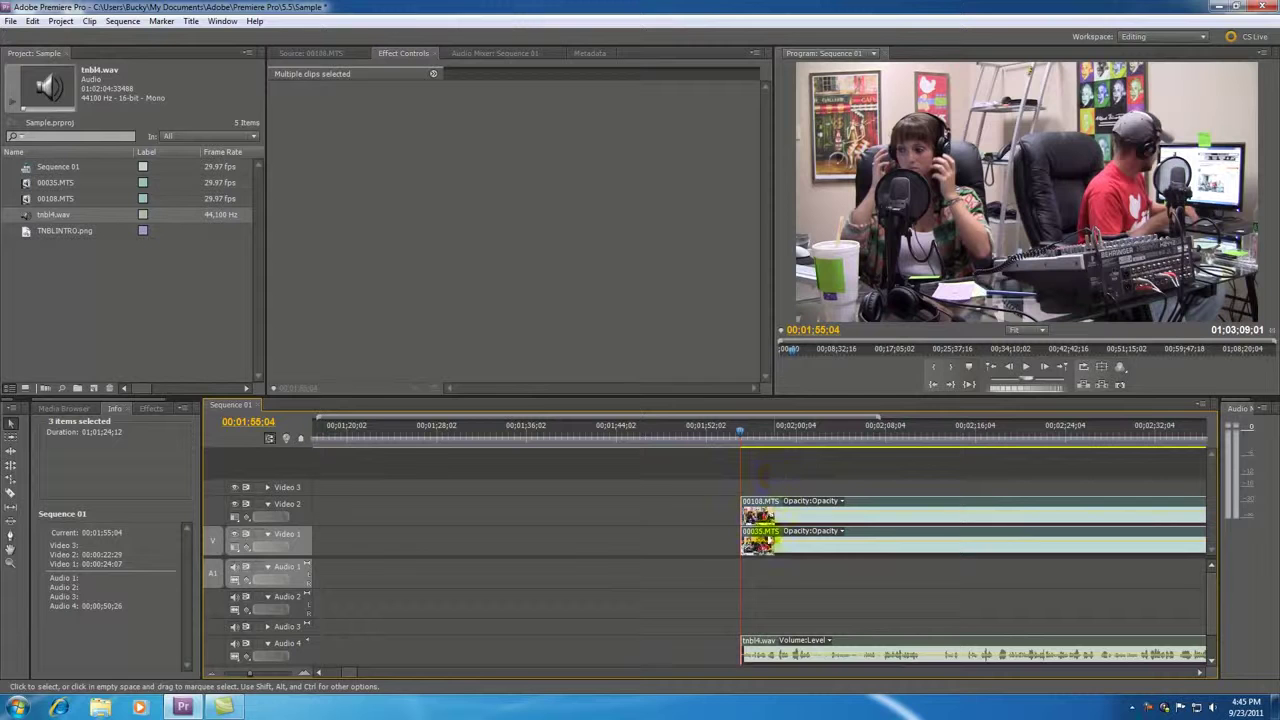
{"action": "left_click", "coordinate": [802, 612]}
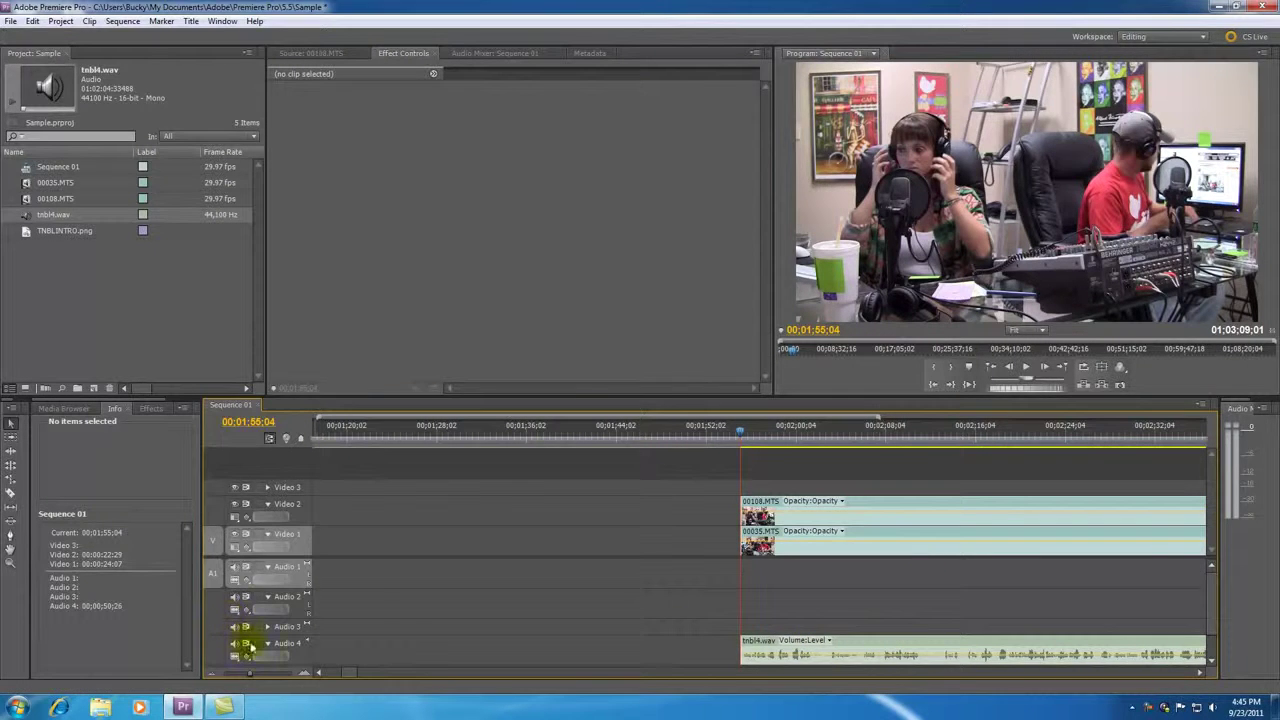
Step: Move 00108.MTS, 00035.MTS and tnbl4.wav together to the very start of the sequence
{"action": "left_click_drag", "start_coordinate": [250, 674], "coordinate": [237, 675]}
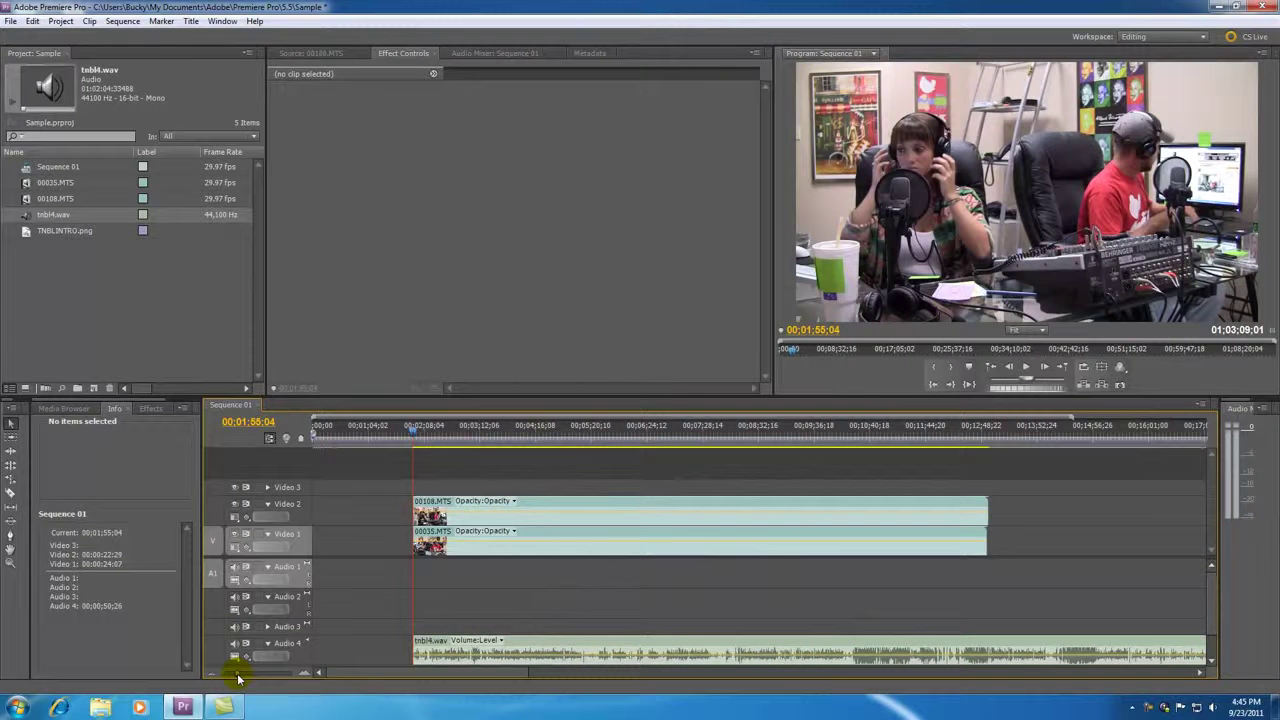
{"action": "left_click_drag", "start_coordinate": [379, 469], "coordinate": [457, 652]}
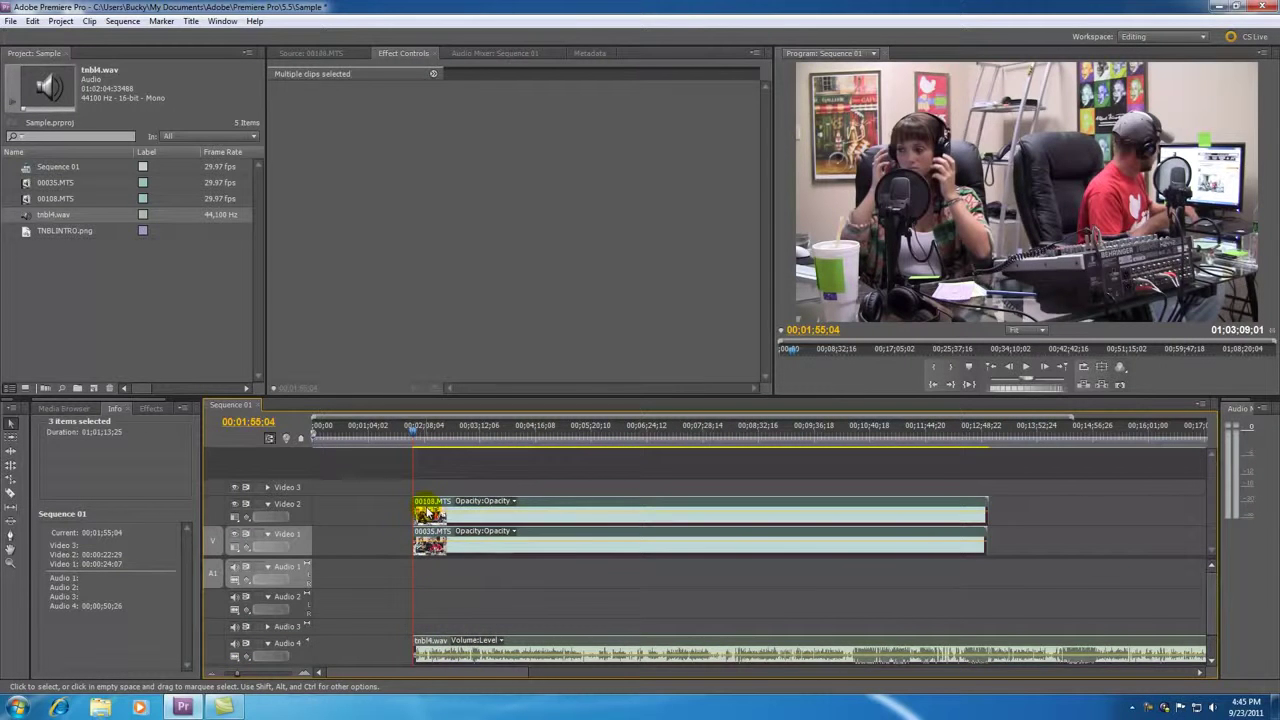
{"action": "left_click_drag", "start_coordinate": [430, 512], "coordinate": [330, 512]}
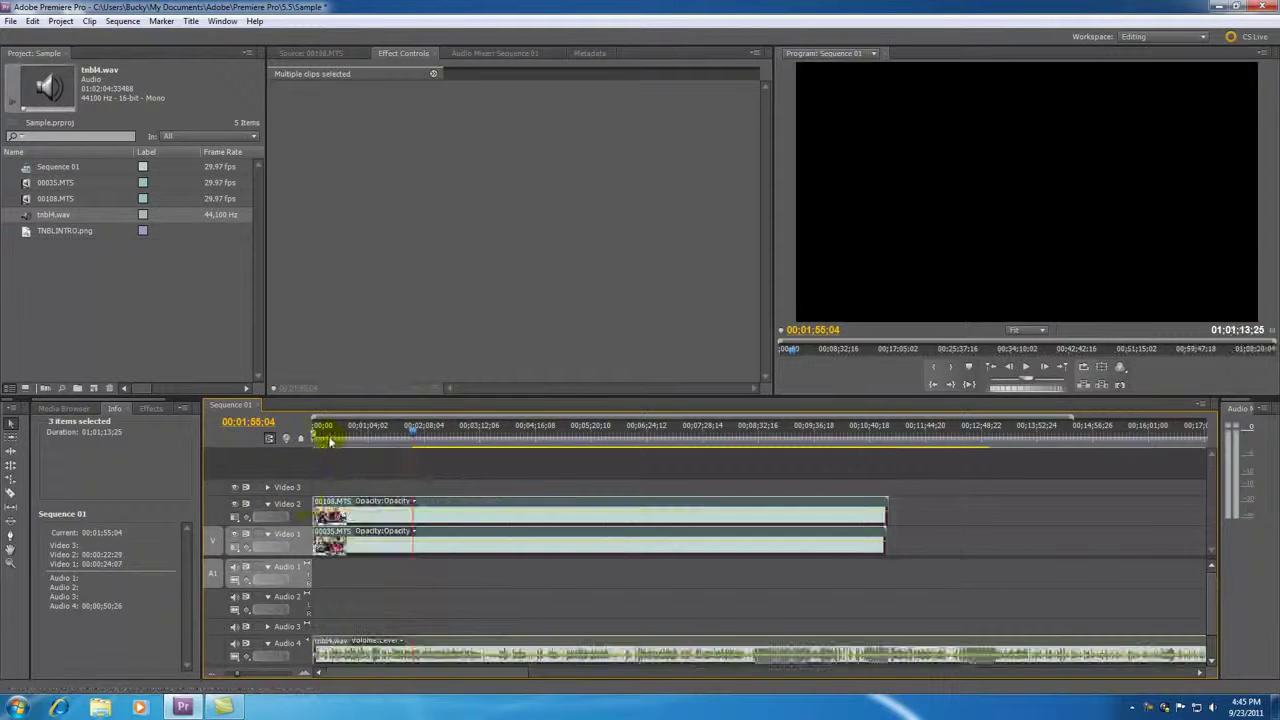
Step: Deselect the clips and play the opening seconds of the sequence from 00;00;00;00 to check the new start
{"action": "key", "text": "Home"}
{"action": "left_click", "coordinate": [354, 466]}
{"action": "left_click", "coordinate": [446, 512]}
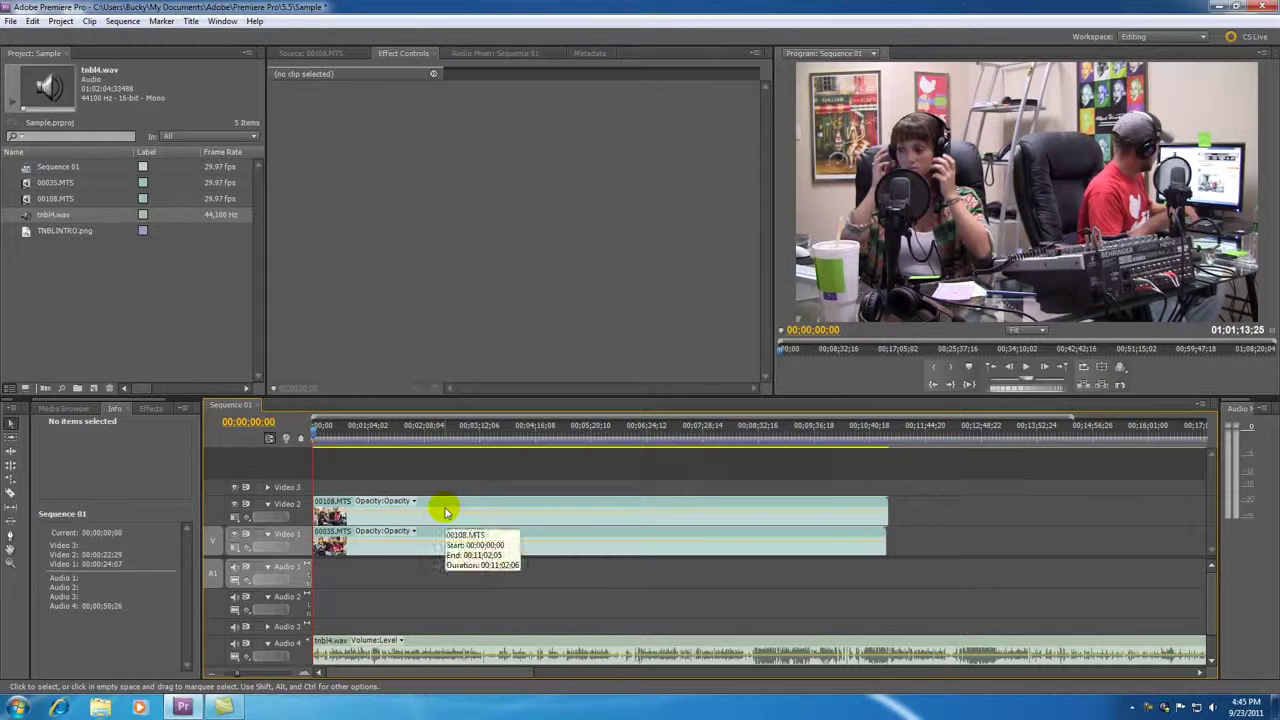
{"action": "key", "text": "space"}
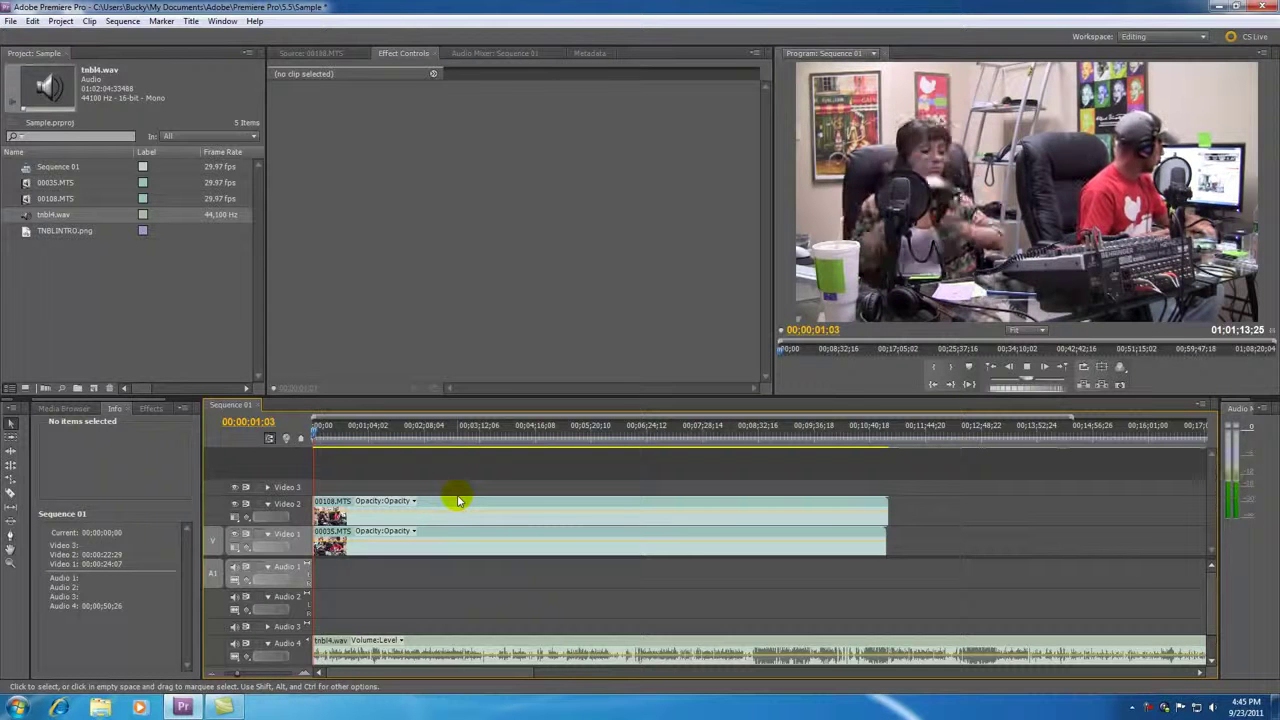
{"action": "key", "text": "space"}
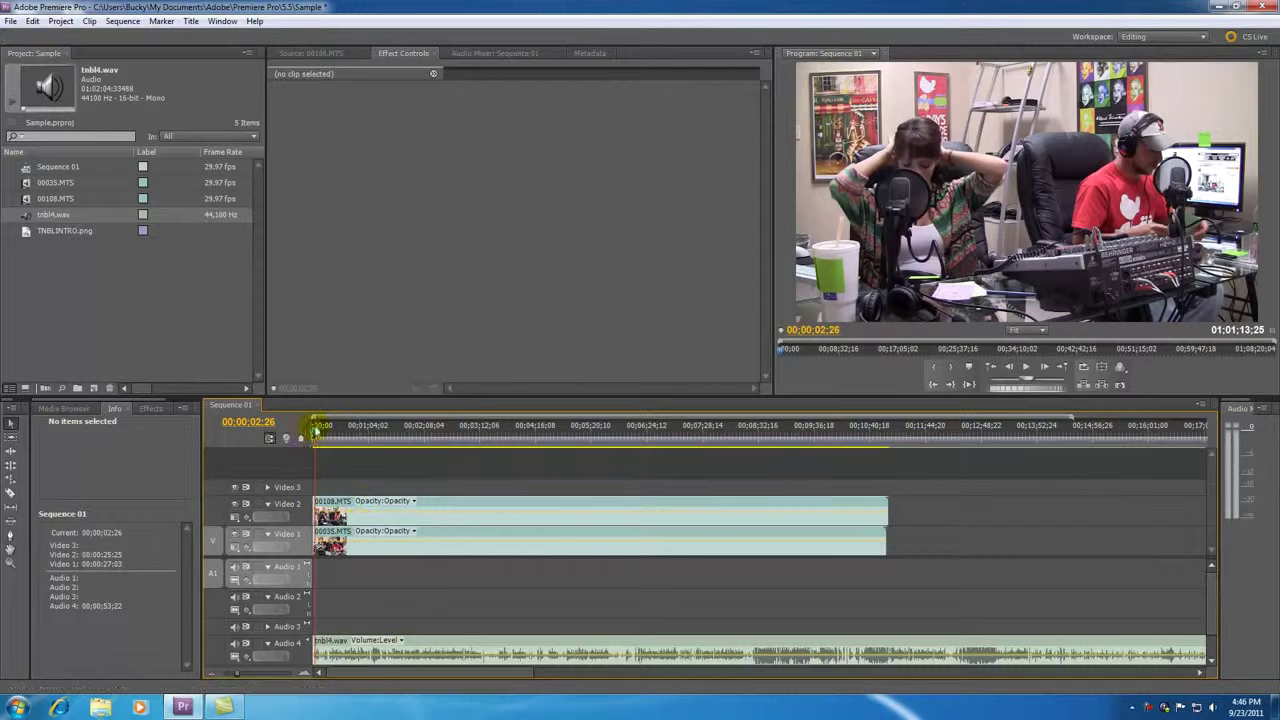
Step: Place the playhead about one minute into the sequence, at 00;00;59;26
{"action": "left_click_drag", "start_coordinate": [317, 432], "coordinate": [366, 432]}
{"action": "mouse_move", "coordinate": [240, 669]}
{"action": "left_mouse_down"}
{"action": "mouse_move", "coordinate": [273, 674]}
{"action": "mouse_move", "coordinate": [251, 671]}
{"action": "left_mouse_up"}
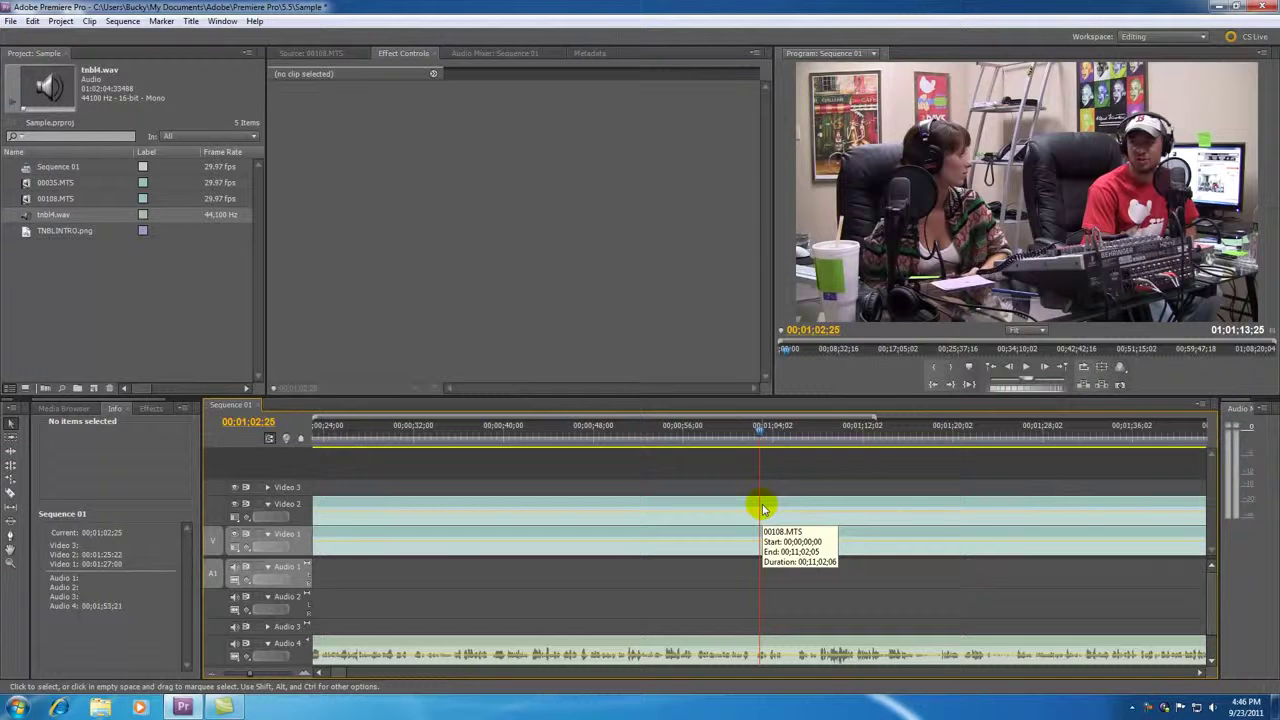
{"action": "left_click_drag", "start_coordinate": [760, 440], "coordinate": [728, 436]}
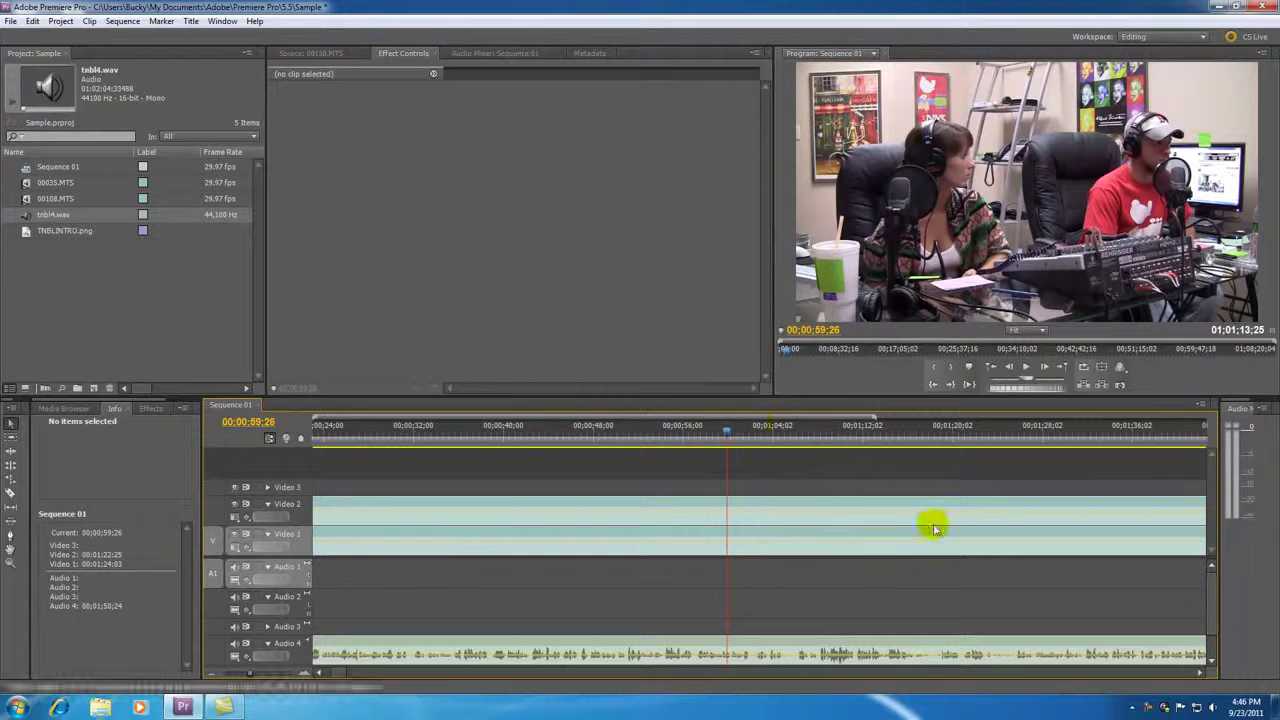